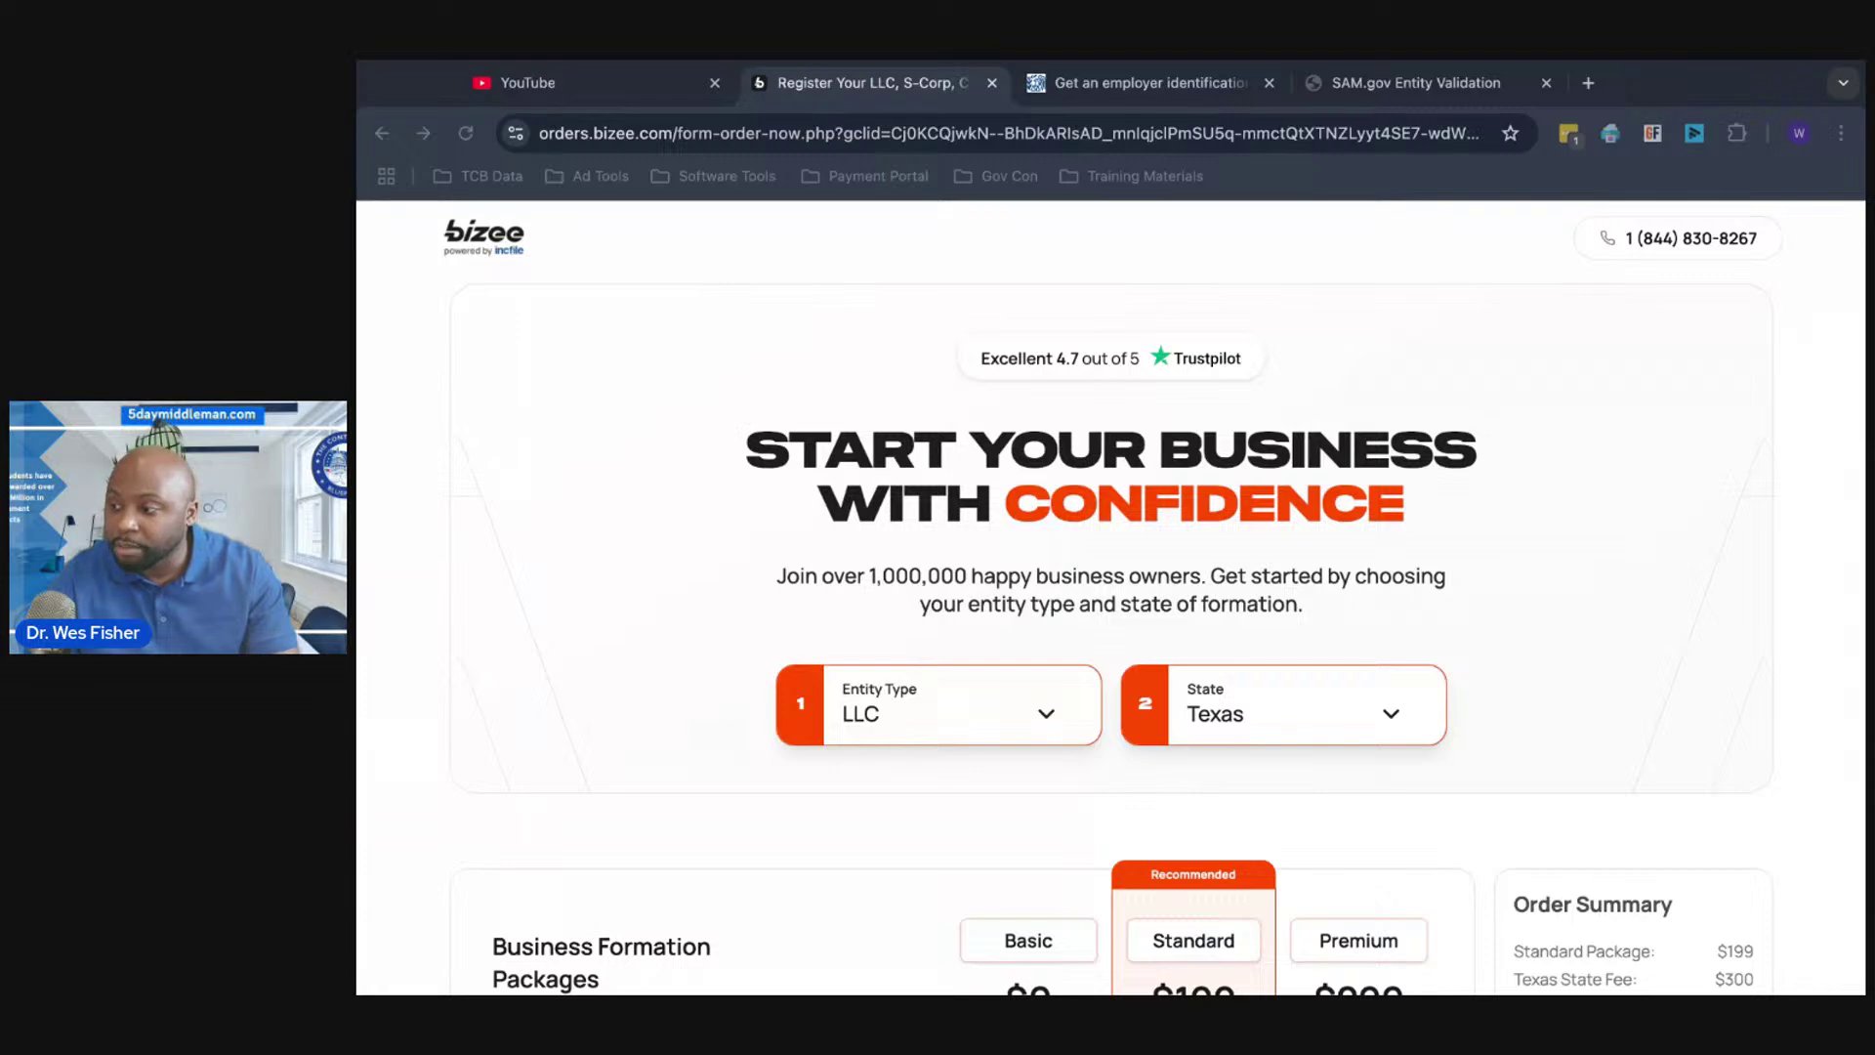
- Review the IRS page for getting an employer identification number and switch to the SAM.gov Entity Validation PDF
left_click(1145, 84)
scroll(1001, 555, "up", 8)
scroll(1000, 555, "up", 1)
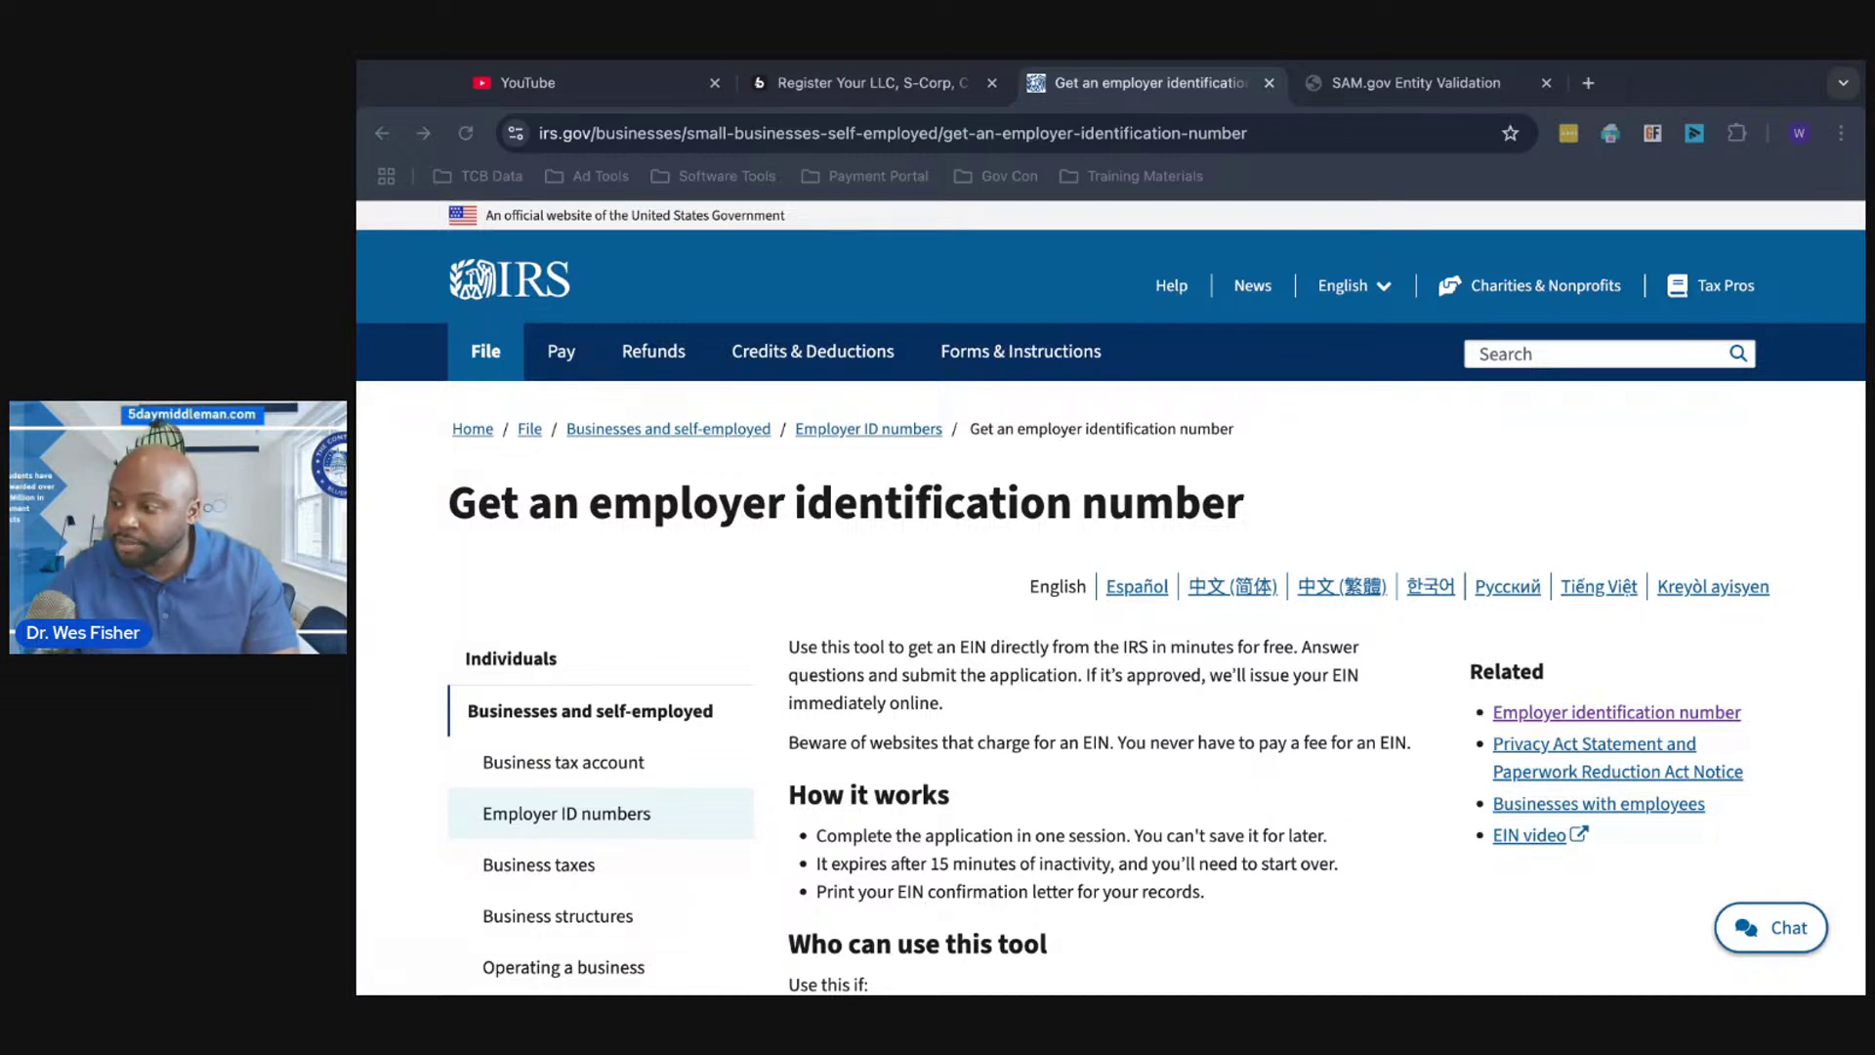
key("ctrl+Tab")
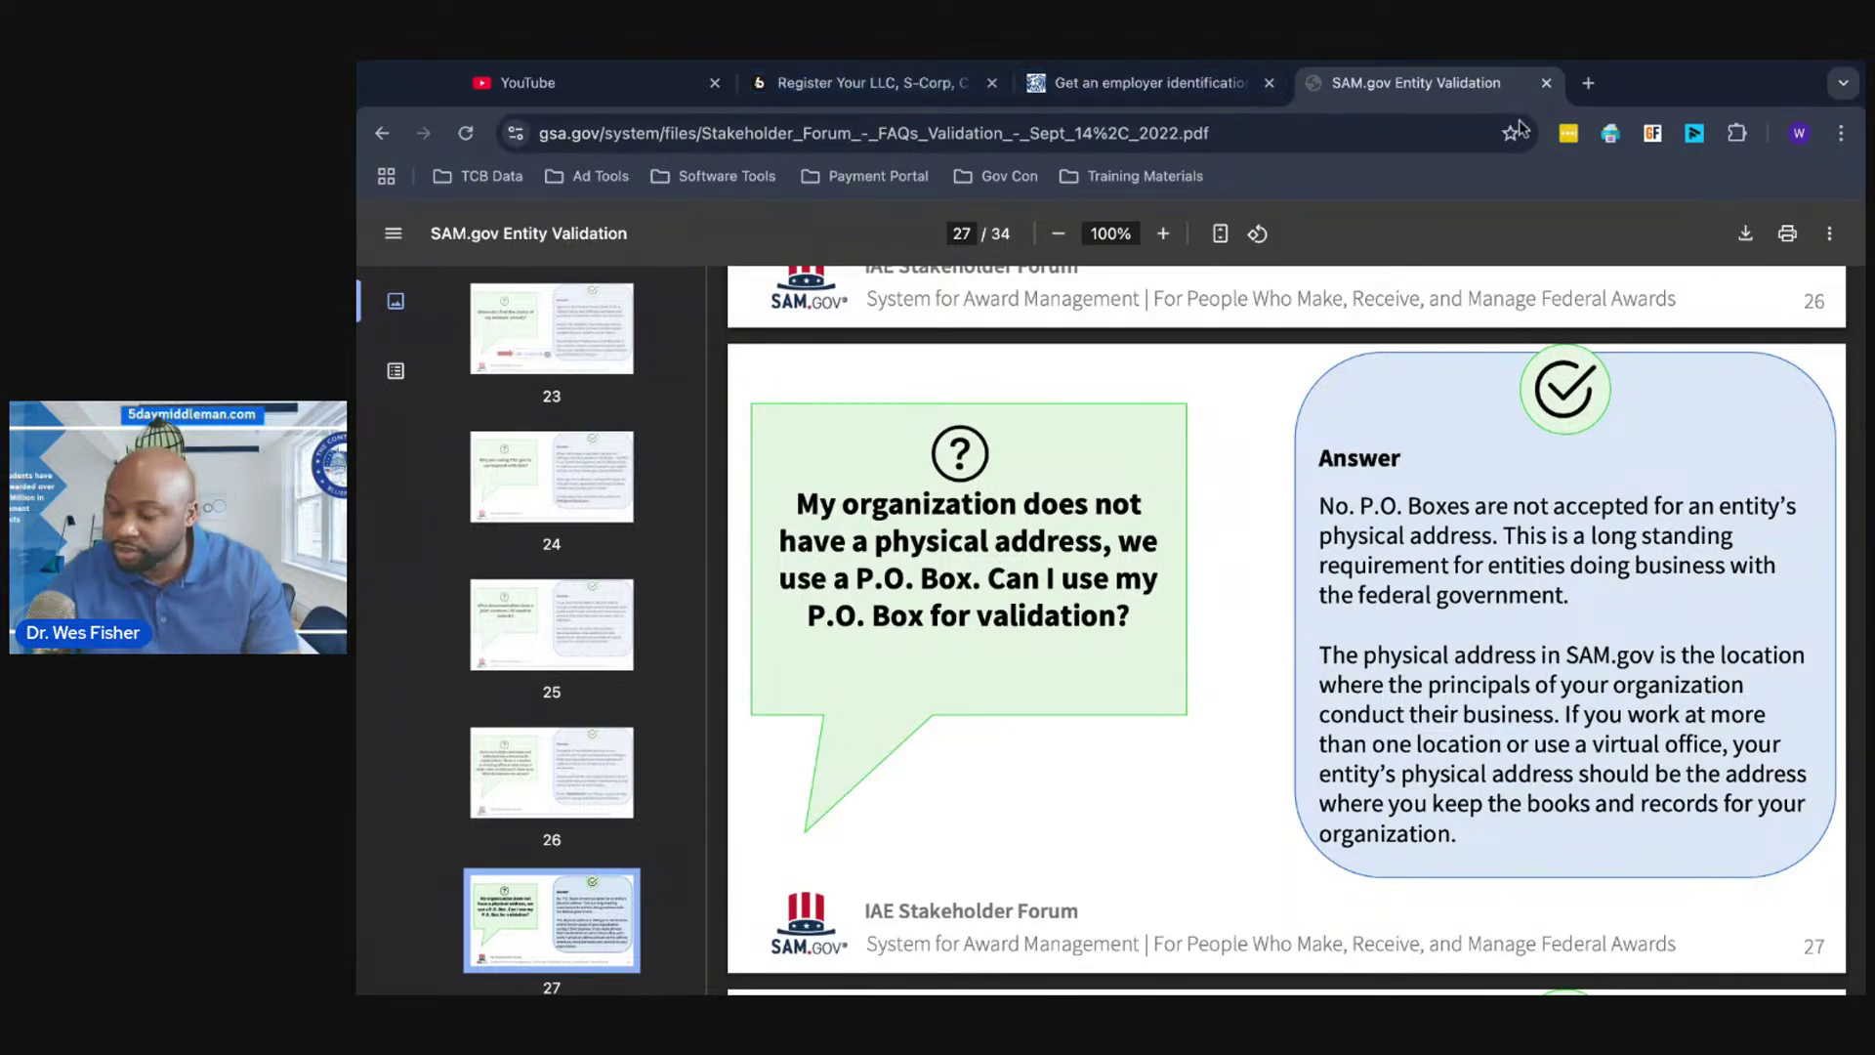
left_click(1587, 84)
type("www.s")
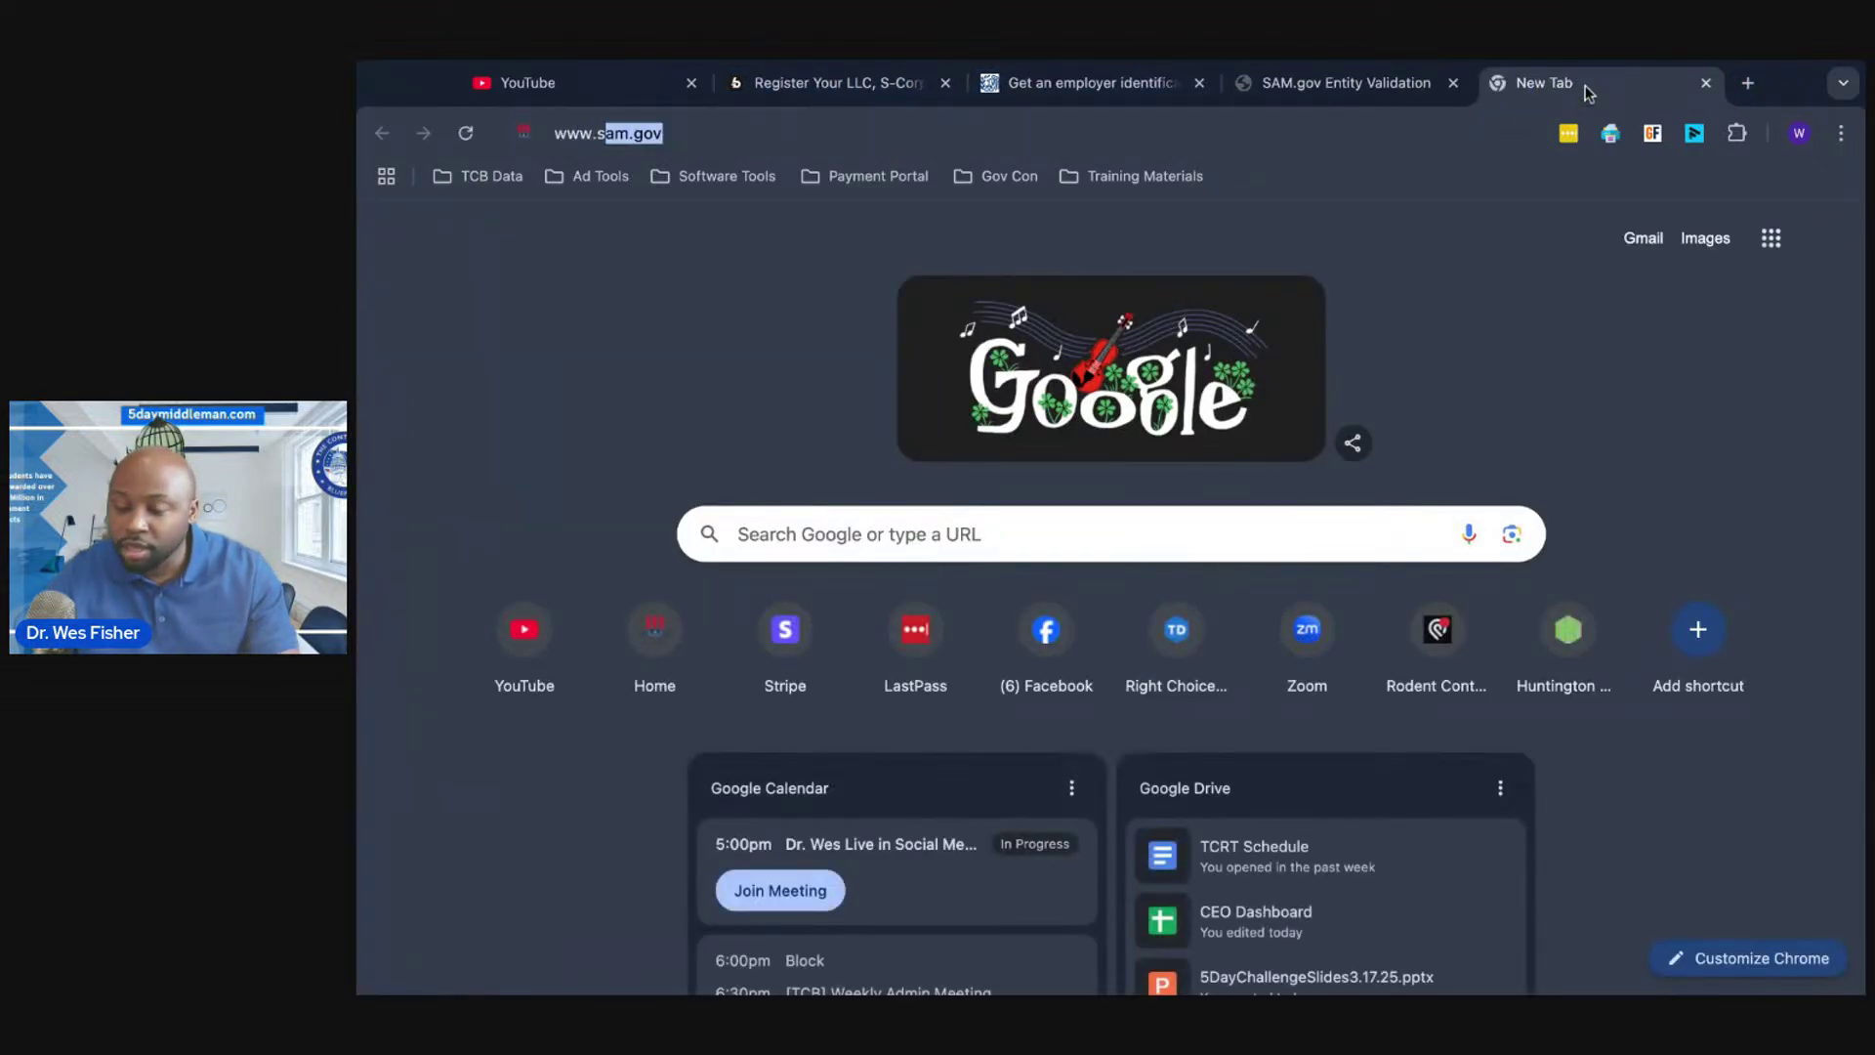
key("Return")
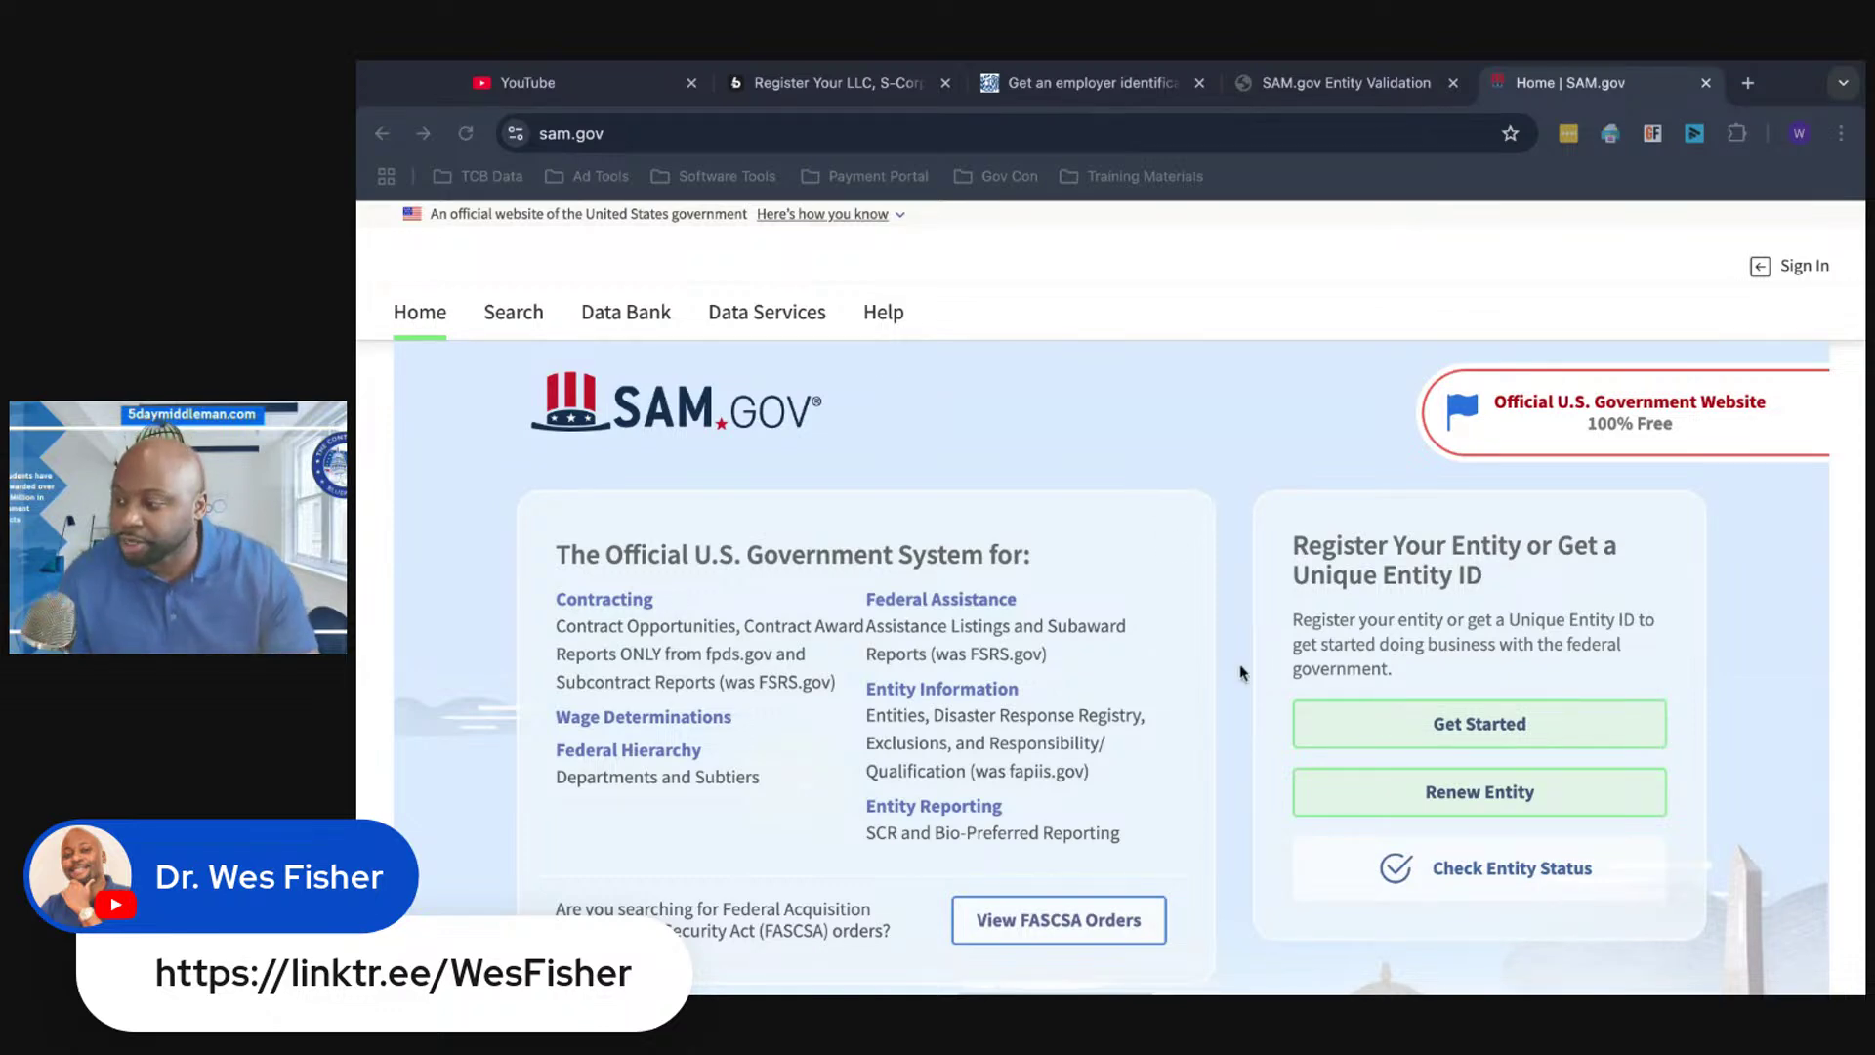
- Open the Get Started page for entity registration and read through its four preparation stages up to Get Started
scroll(1241, 672, "down", 4)
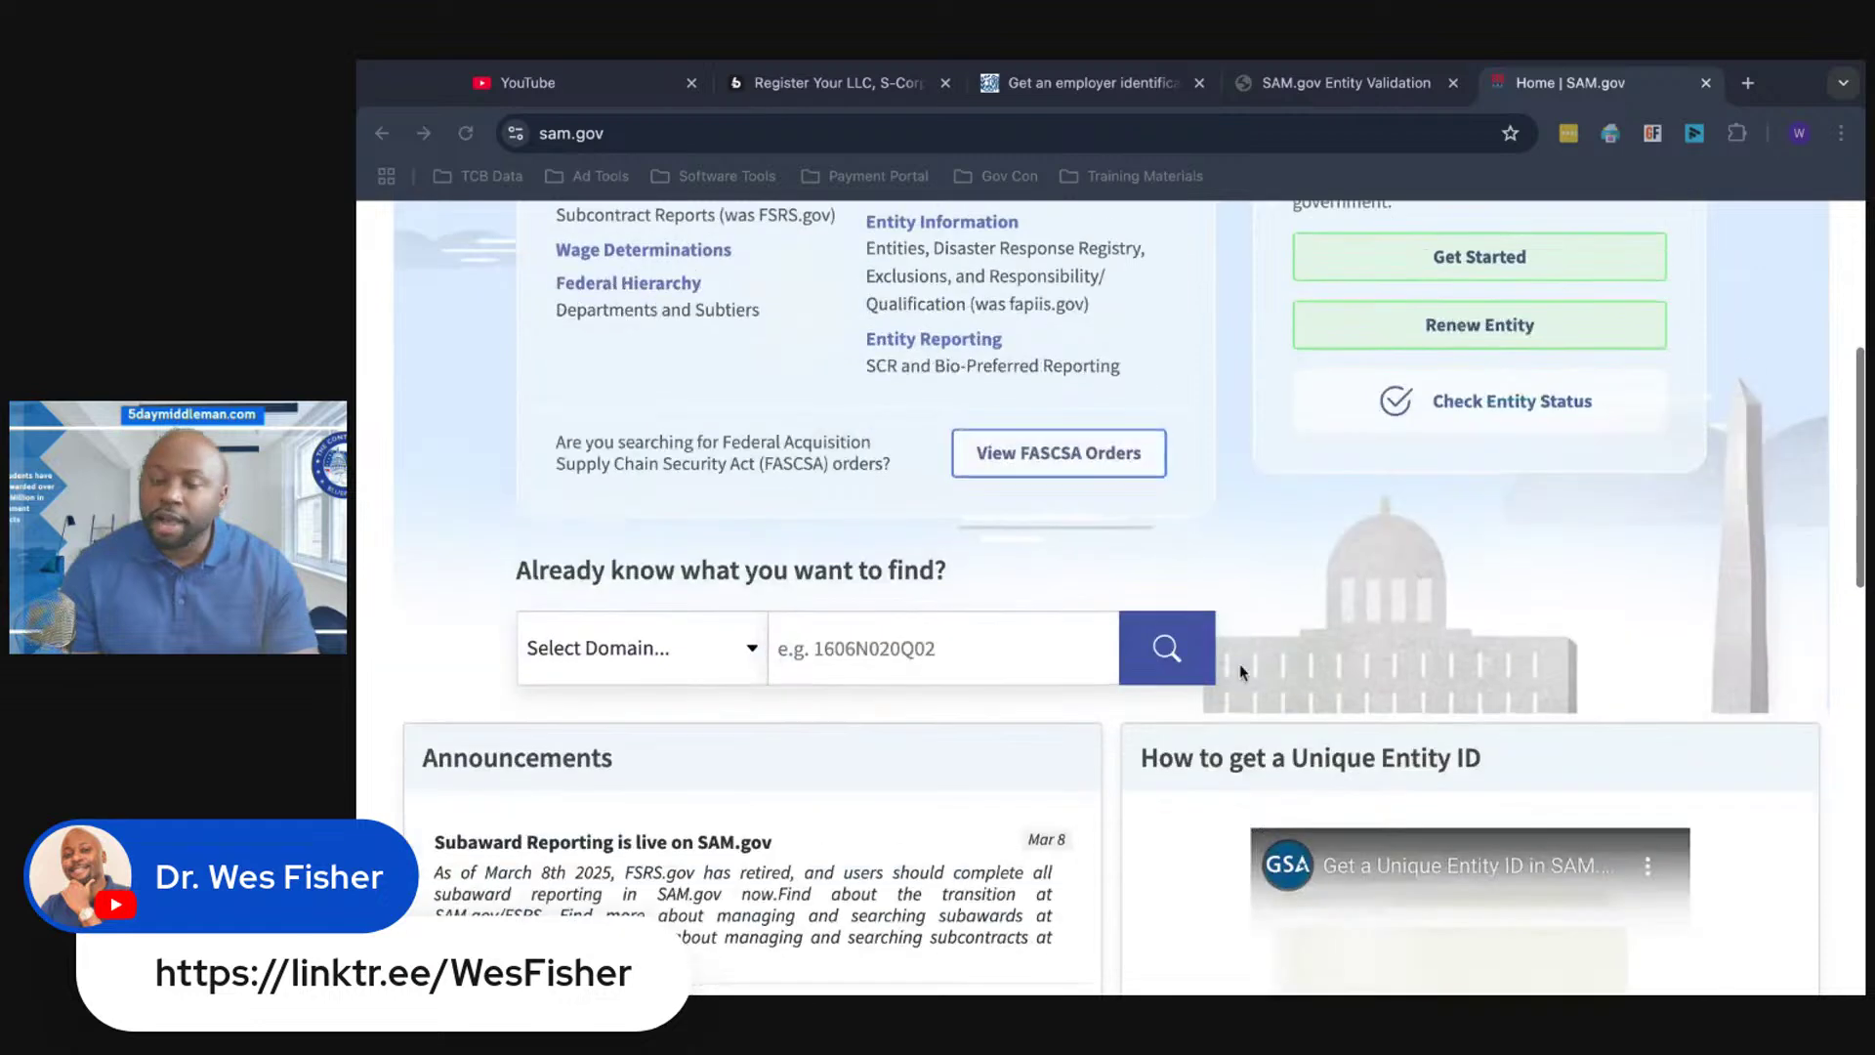
scroll(1240, 672, "up", 5)
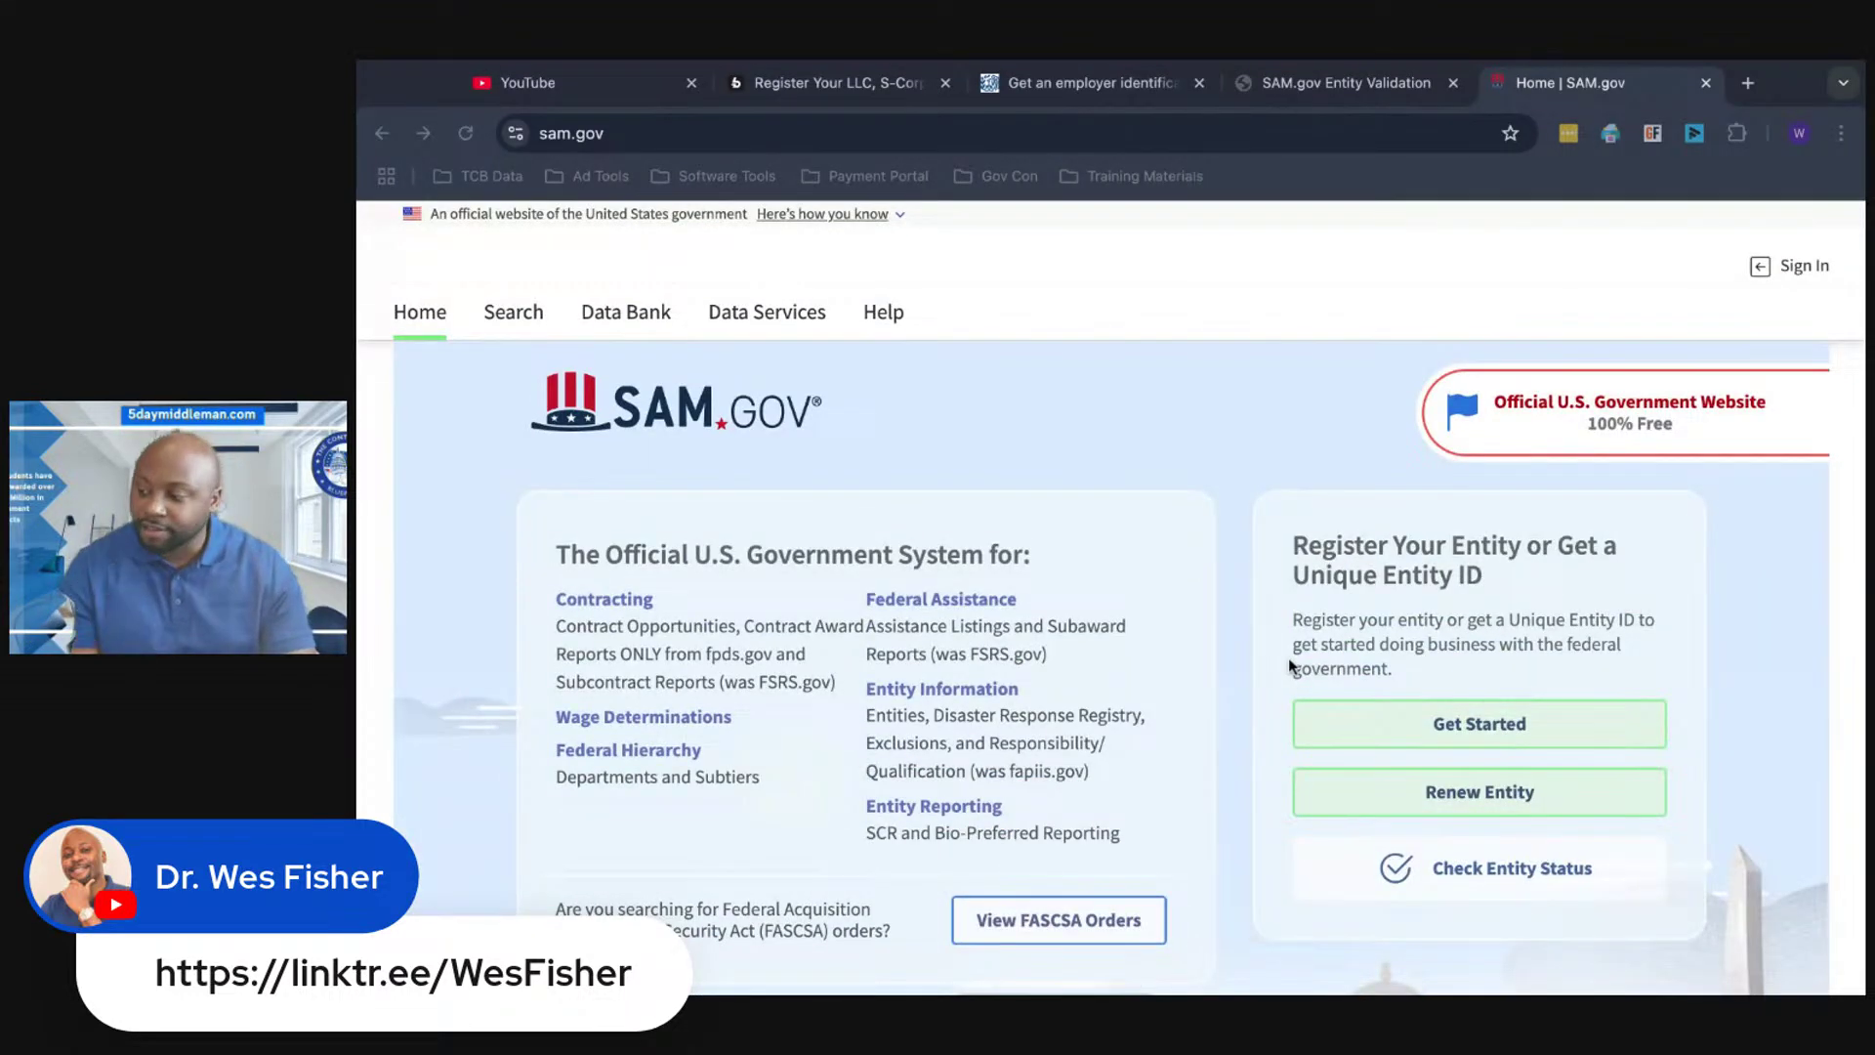
left_click(1442, 732)
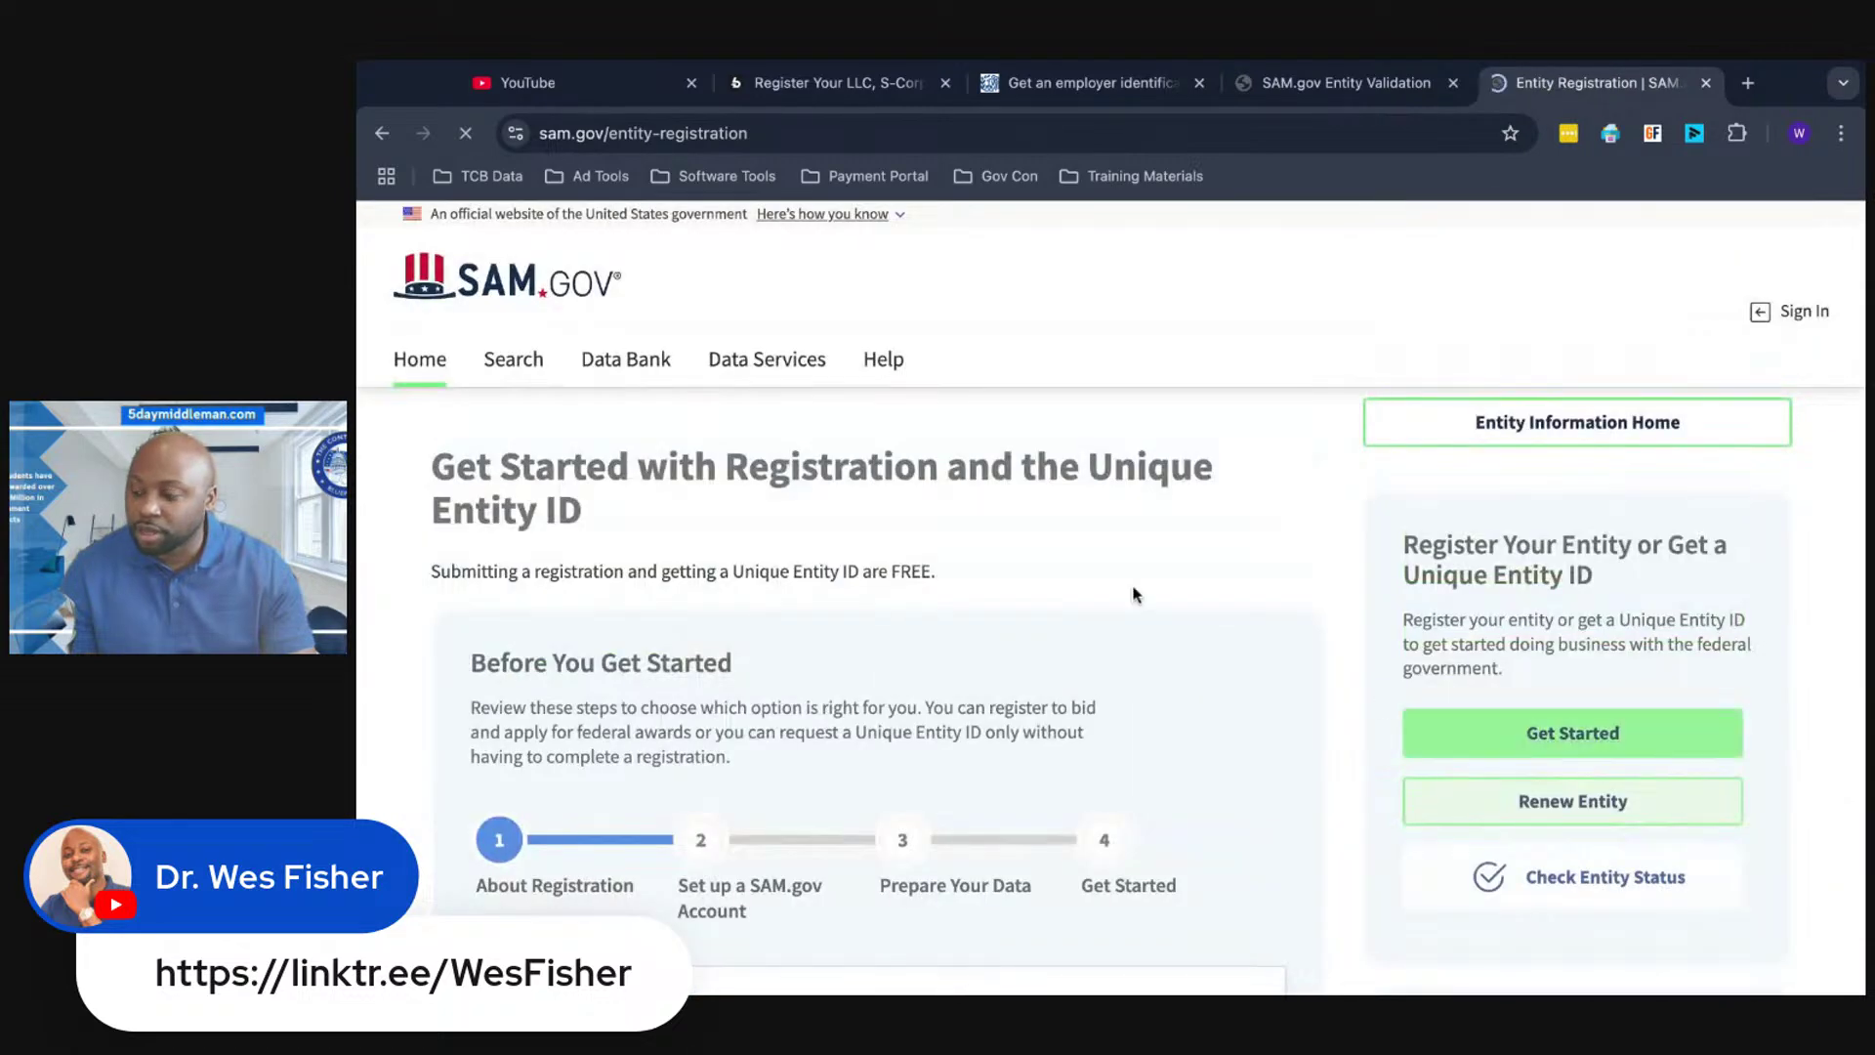
scroll(1130, 590, "down", 5)
scroll(1130, 593, "down", 2)
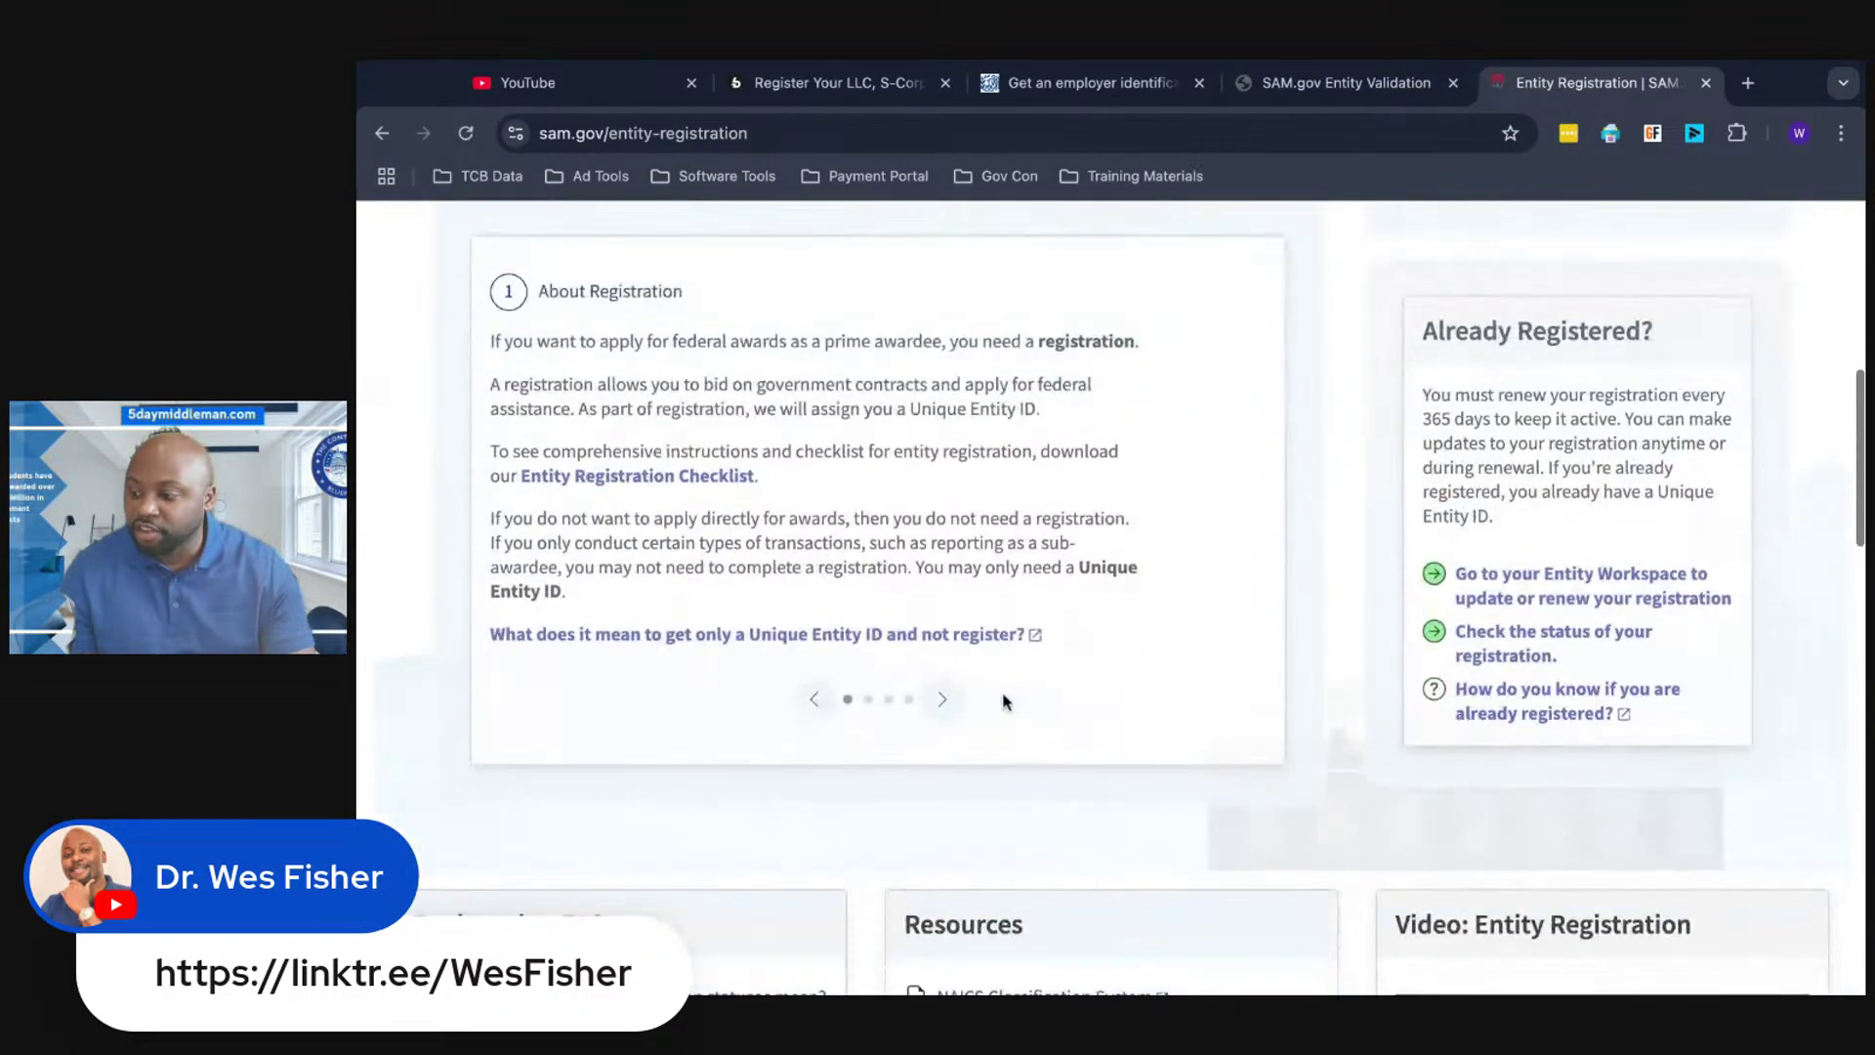
left_click(942, 699)
left_click(944, 530)
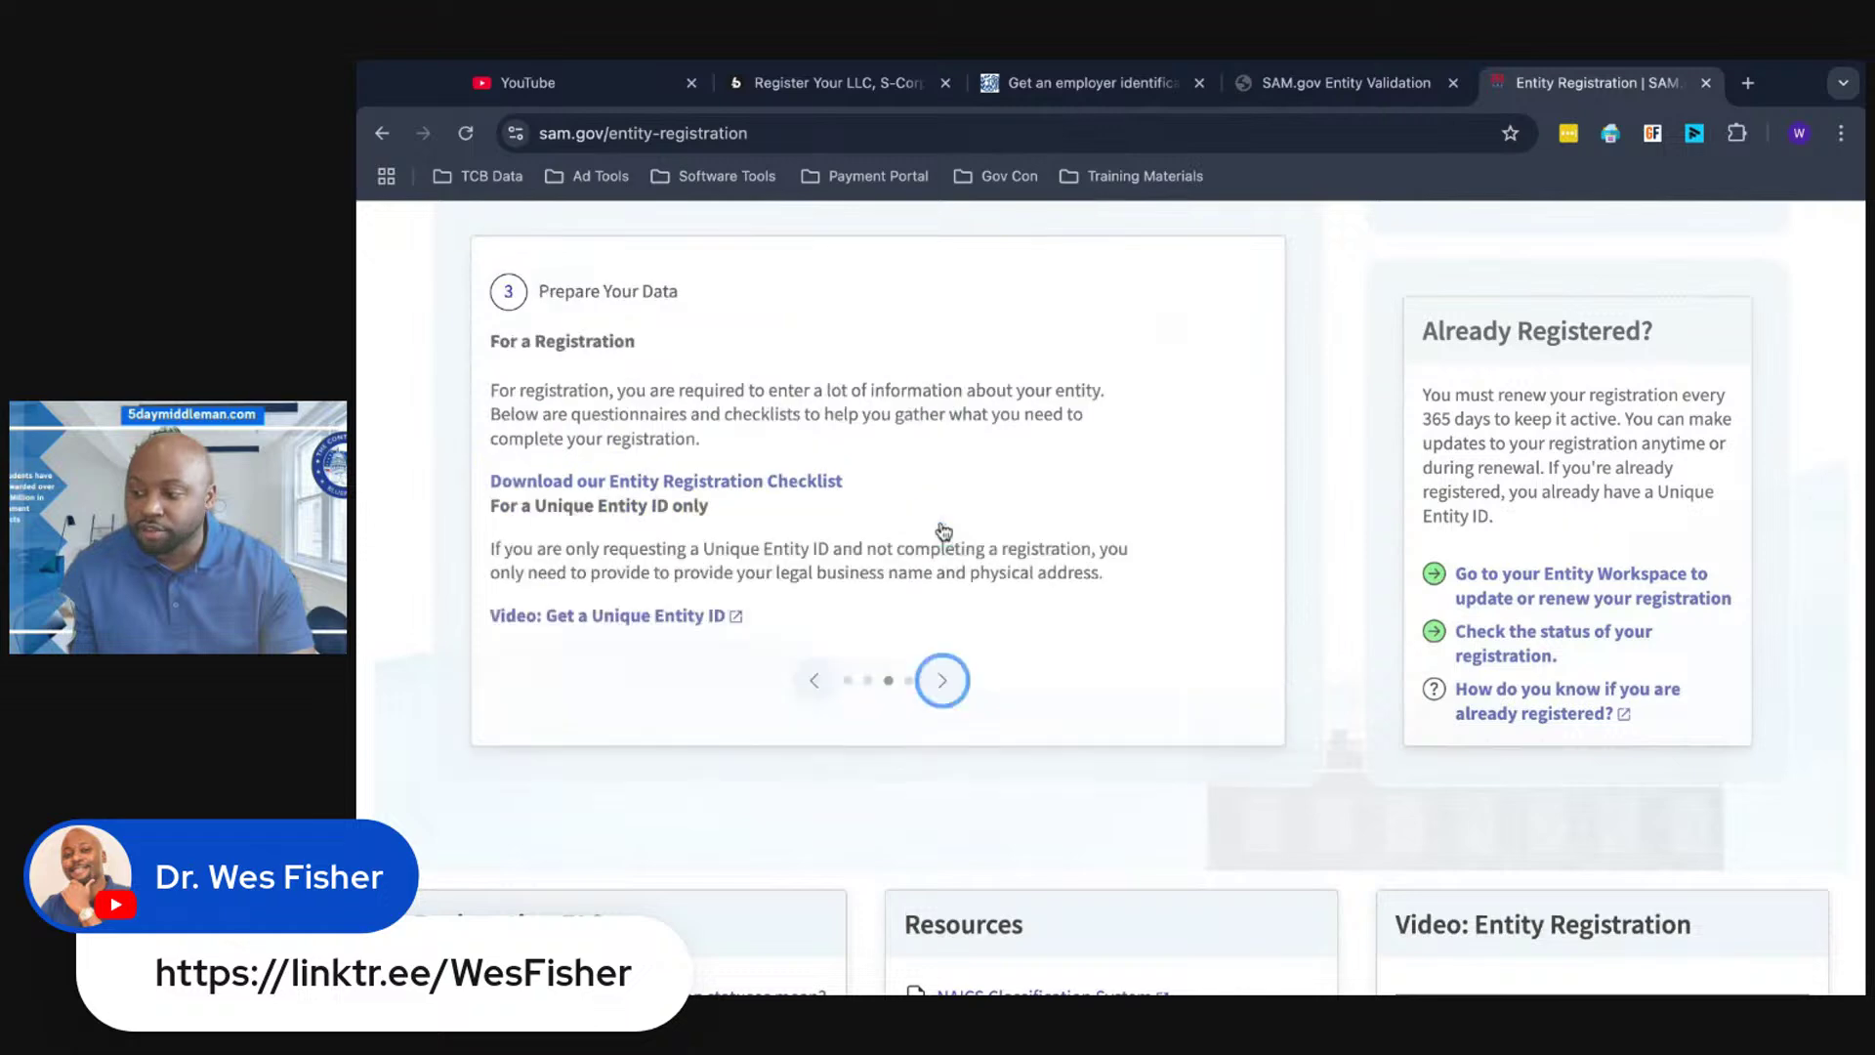
left_click(942, 685)
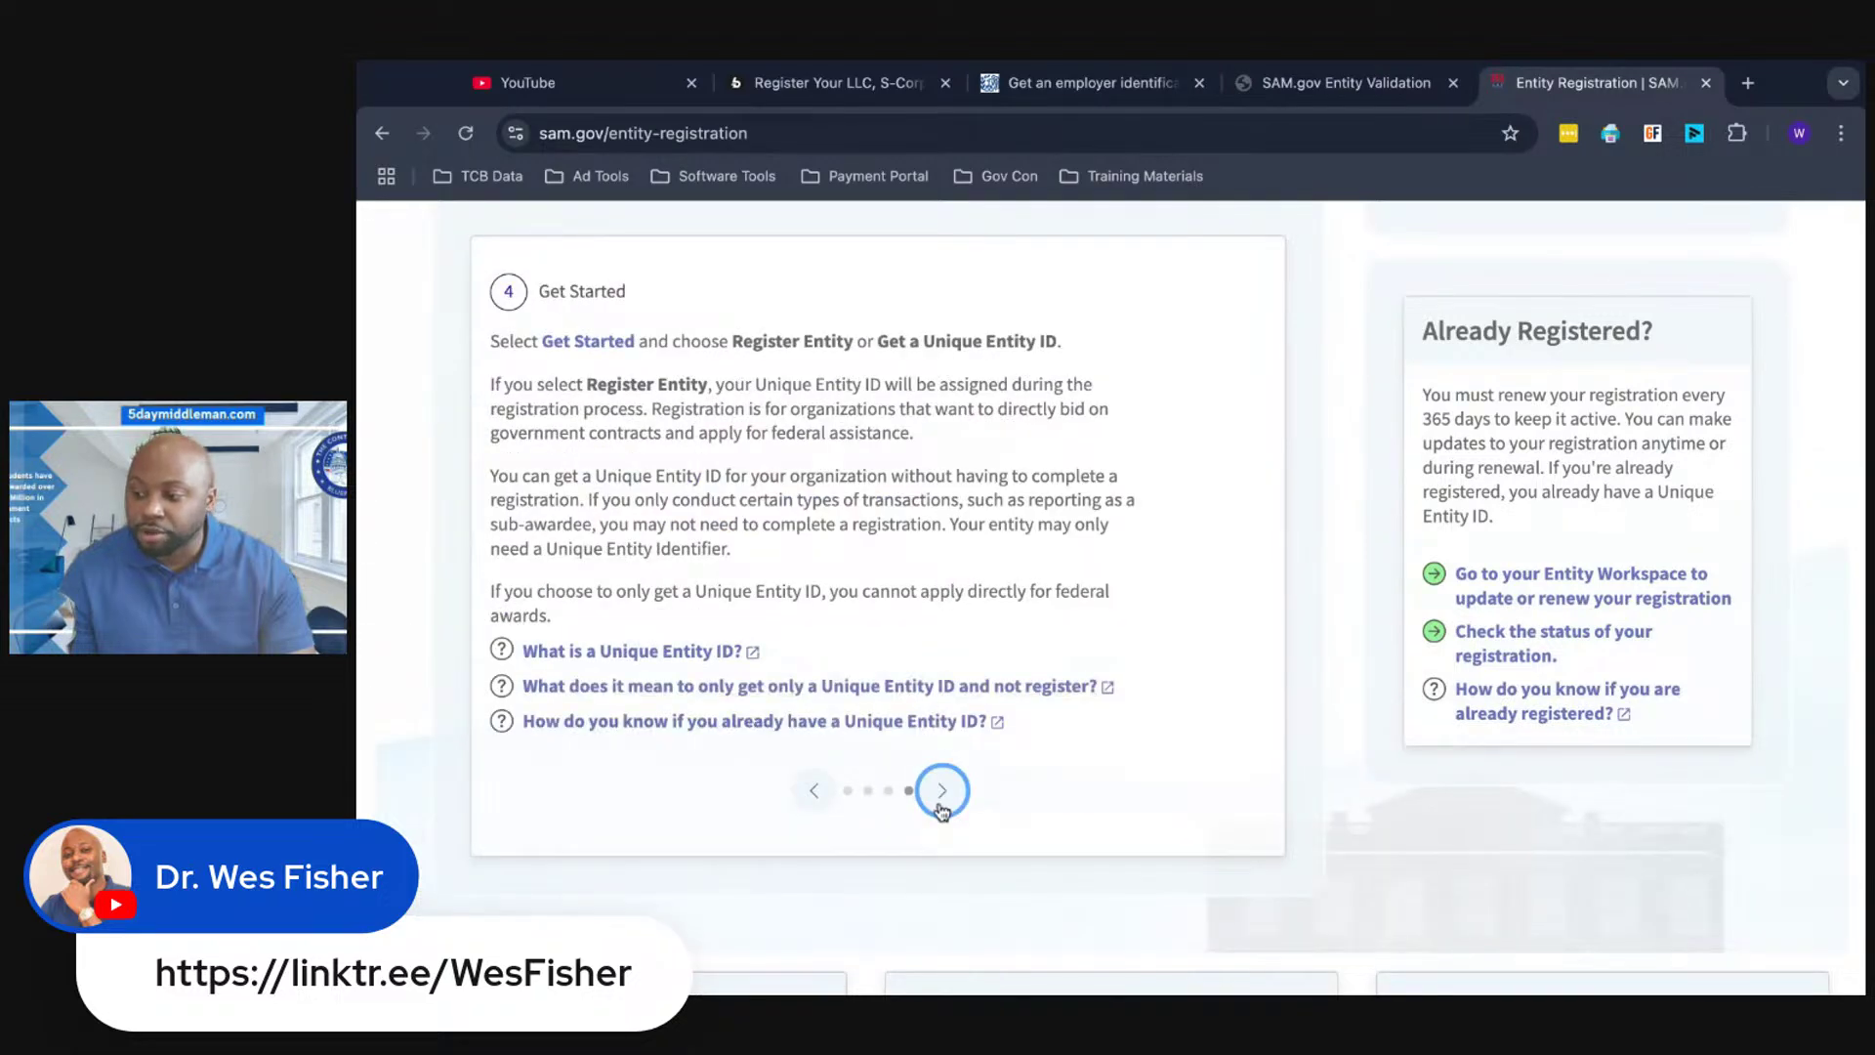
- Try to start the registration from the Register Your Entity or Get a Unique Entity ID section
scroll(943, 711, "up", 6)
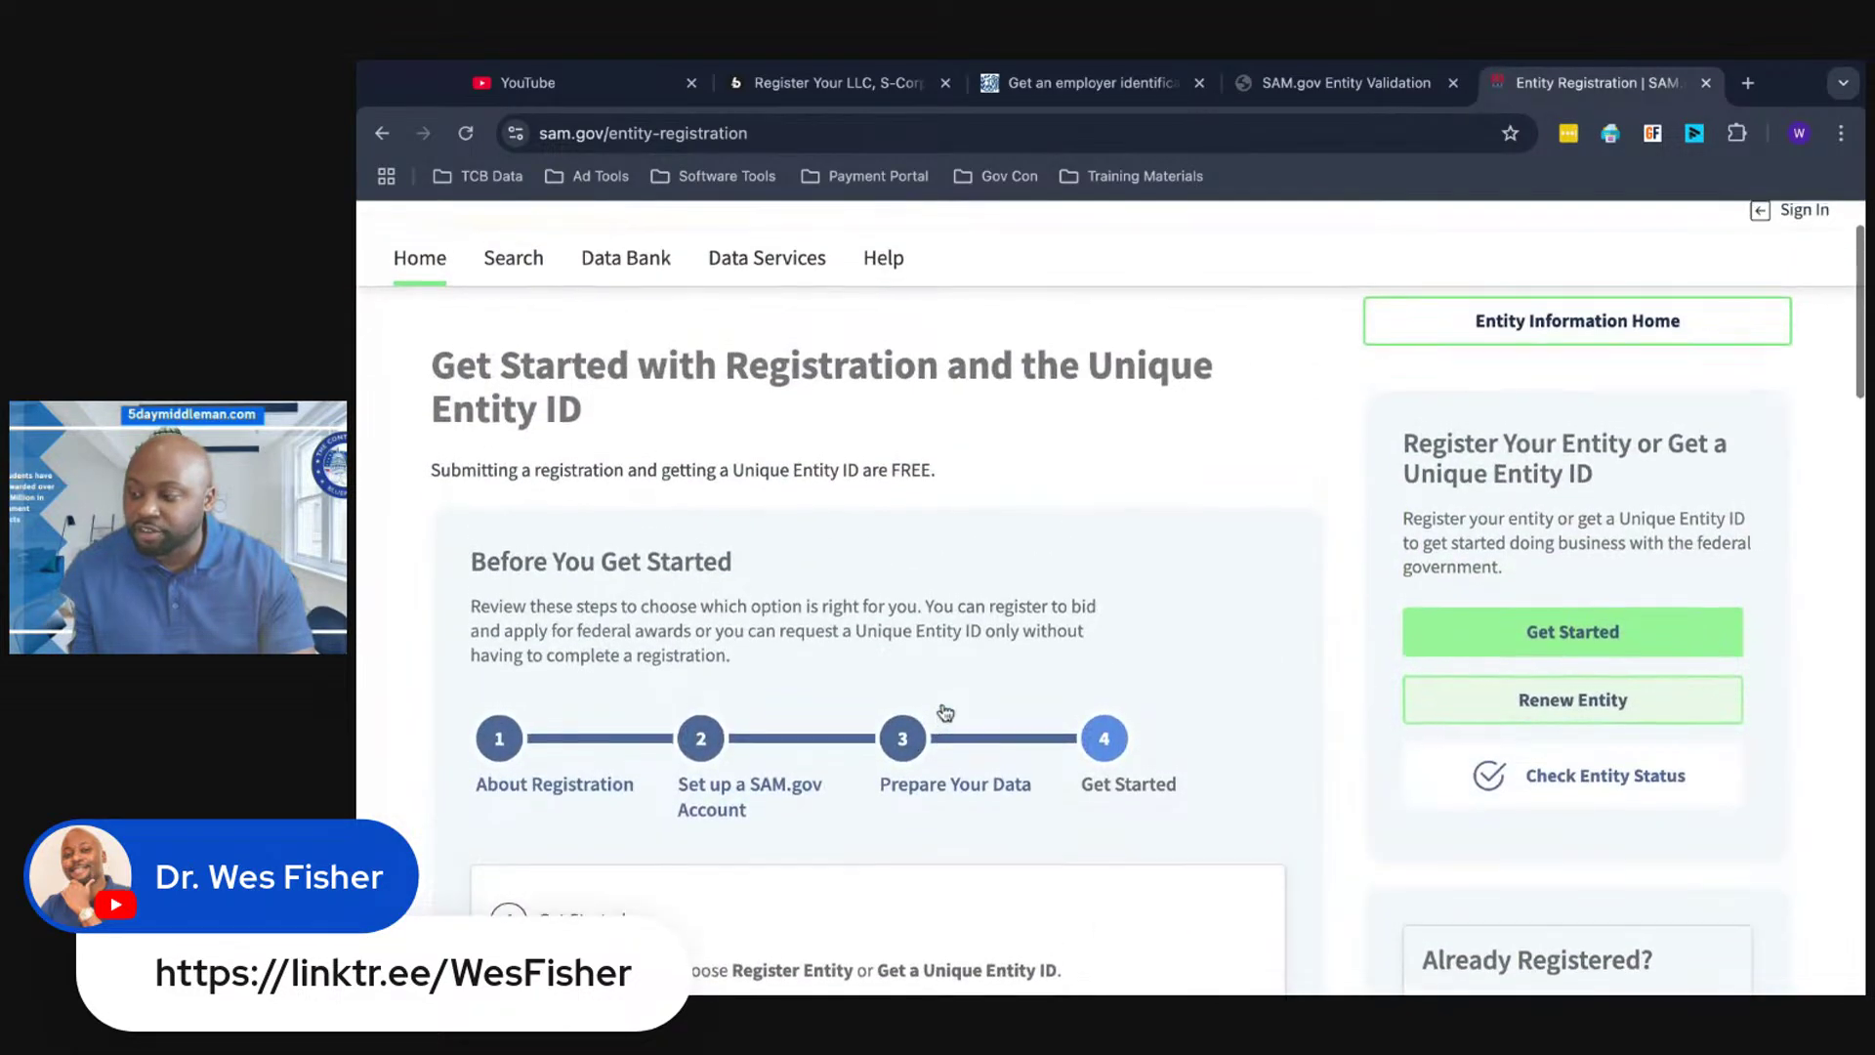
scroll(943, 711, "down", 3)
scroll(945, 711, "down", 1)
scroll(1354, 703, "up", 5)
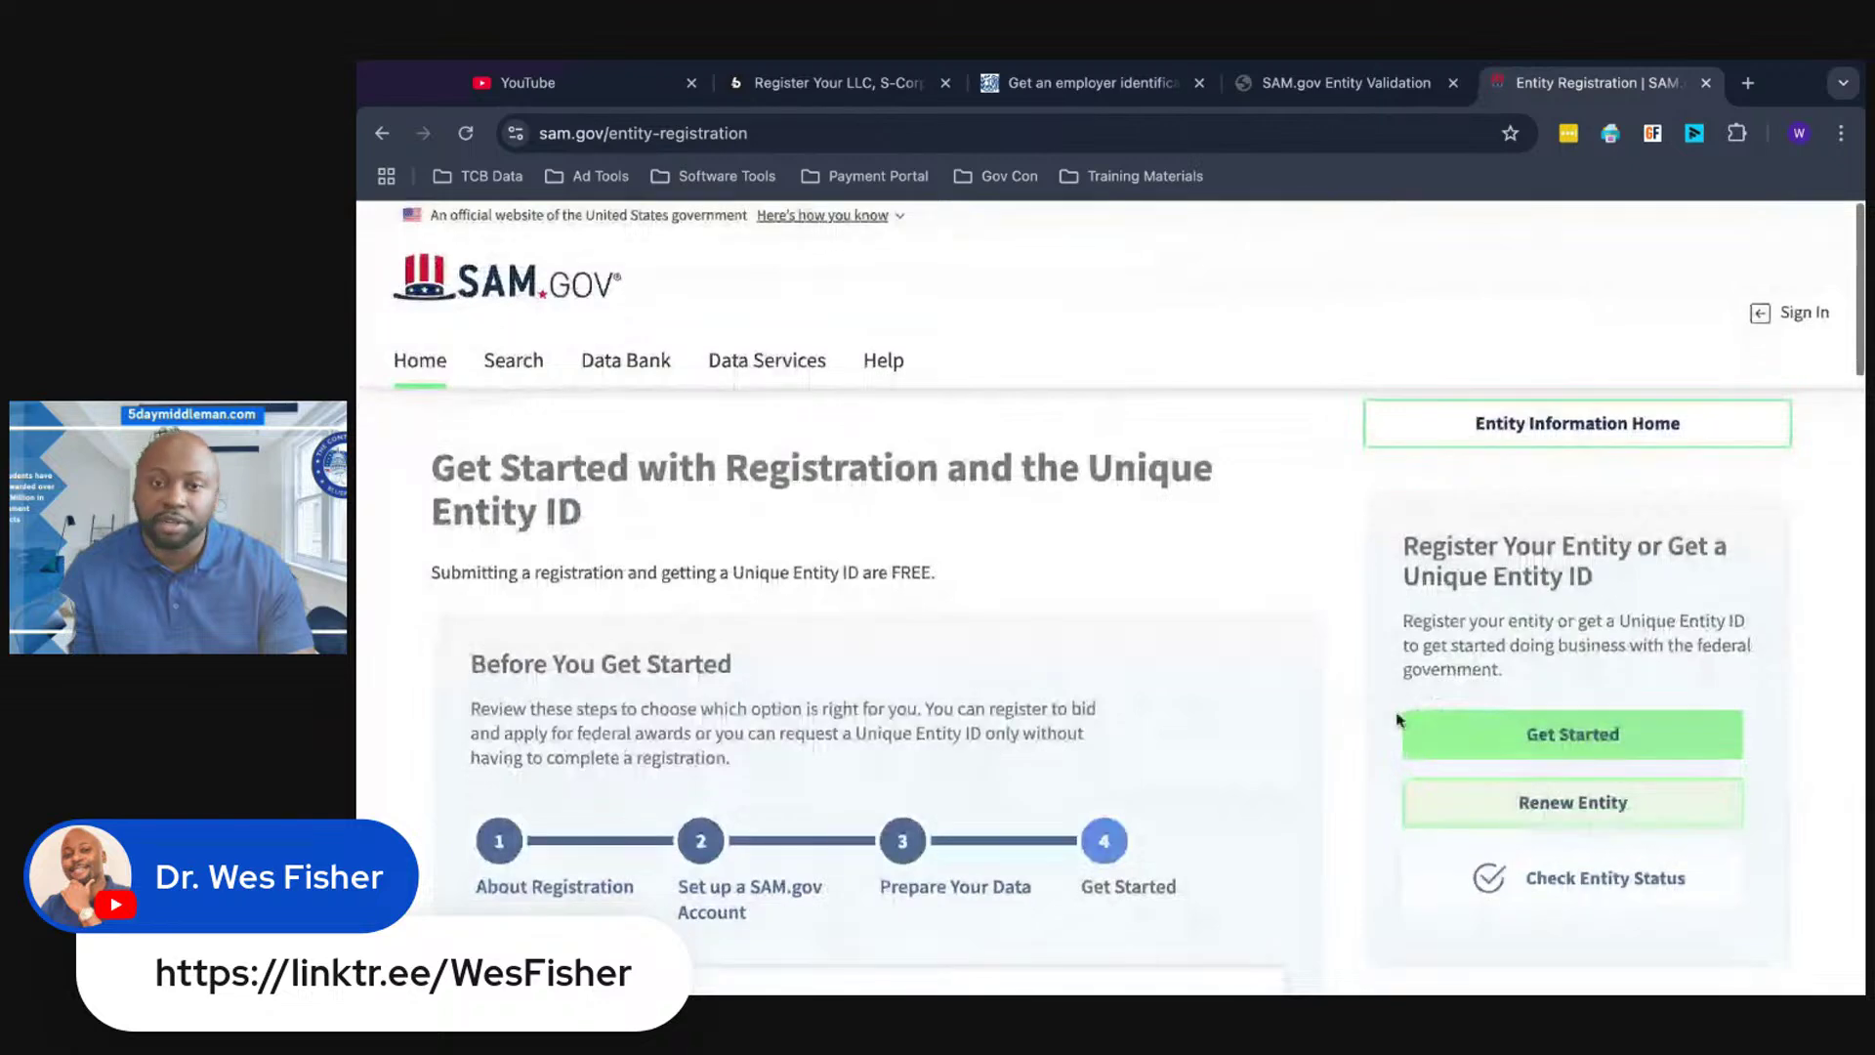
left_click(1436, 736)
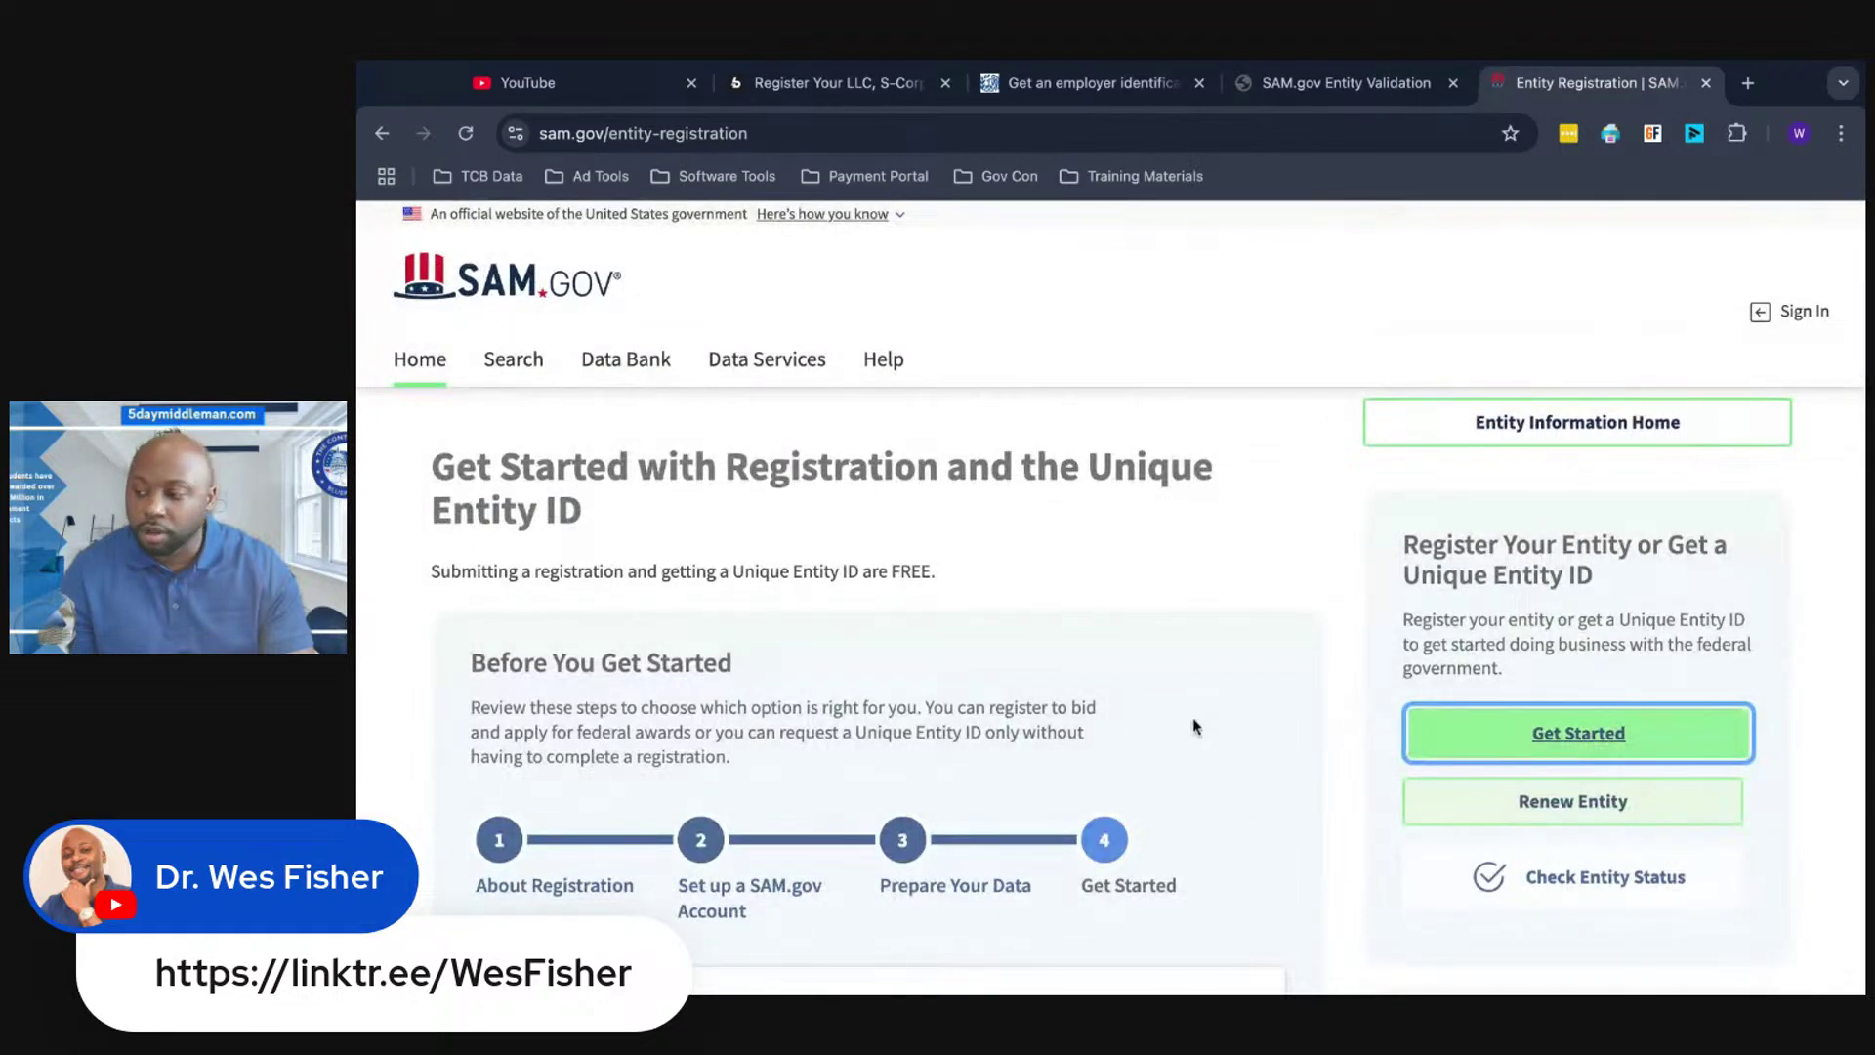
scroll(1353, 703, "down", 7)
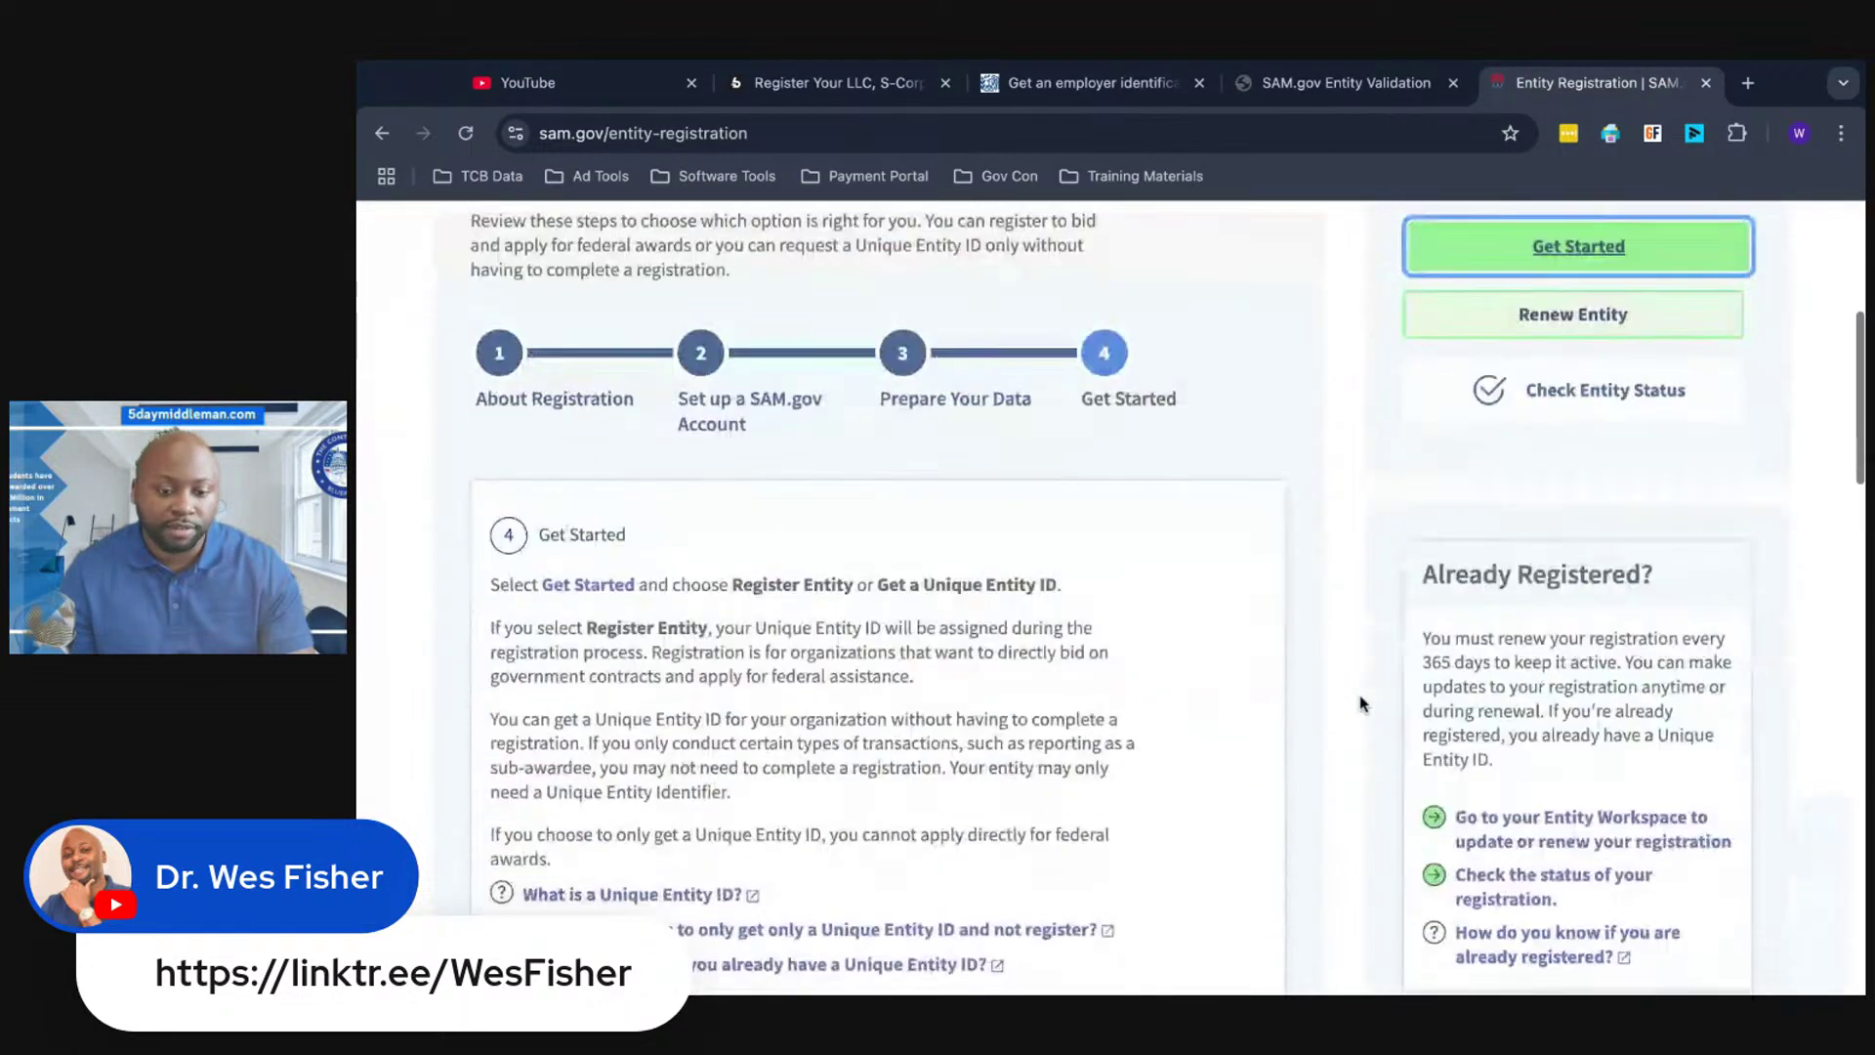
scroll(972, 484, "up", 6)
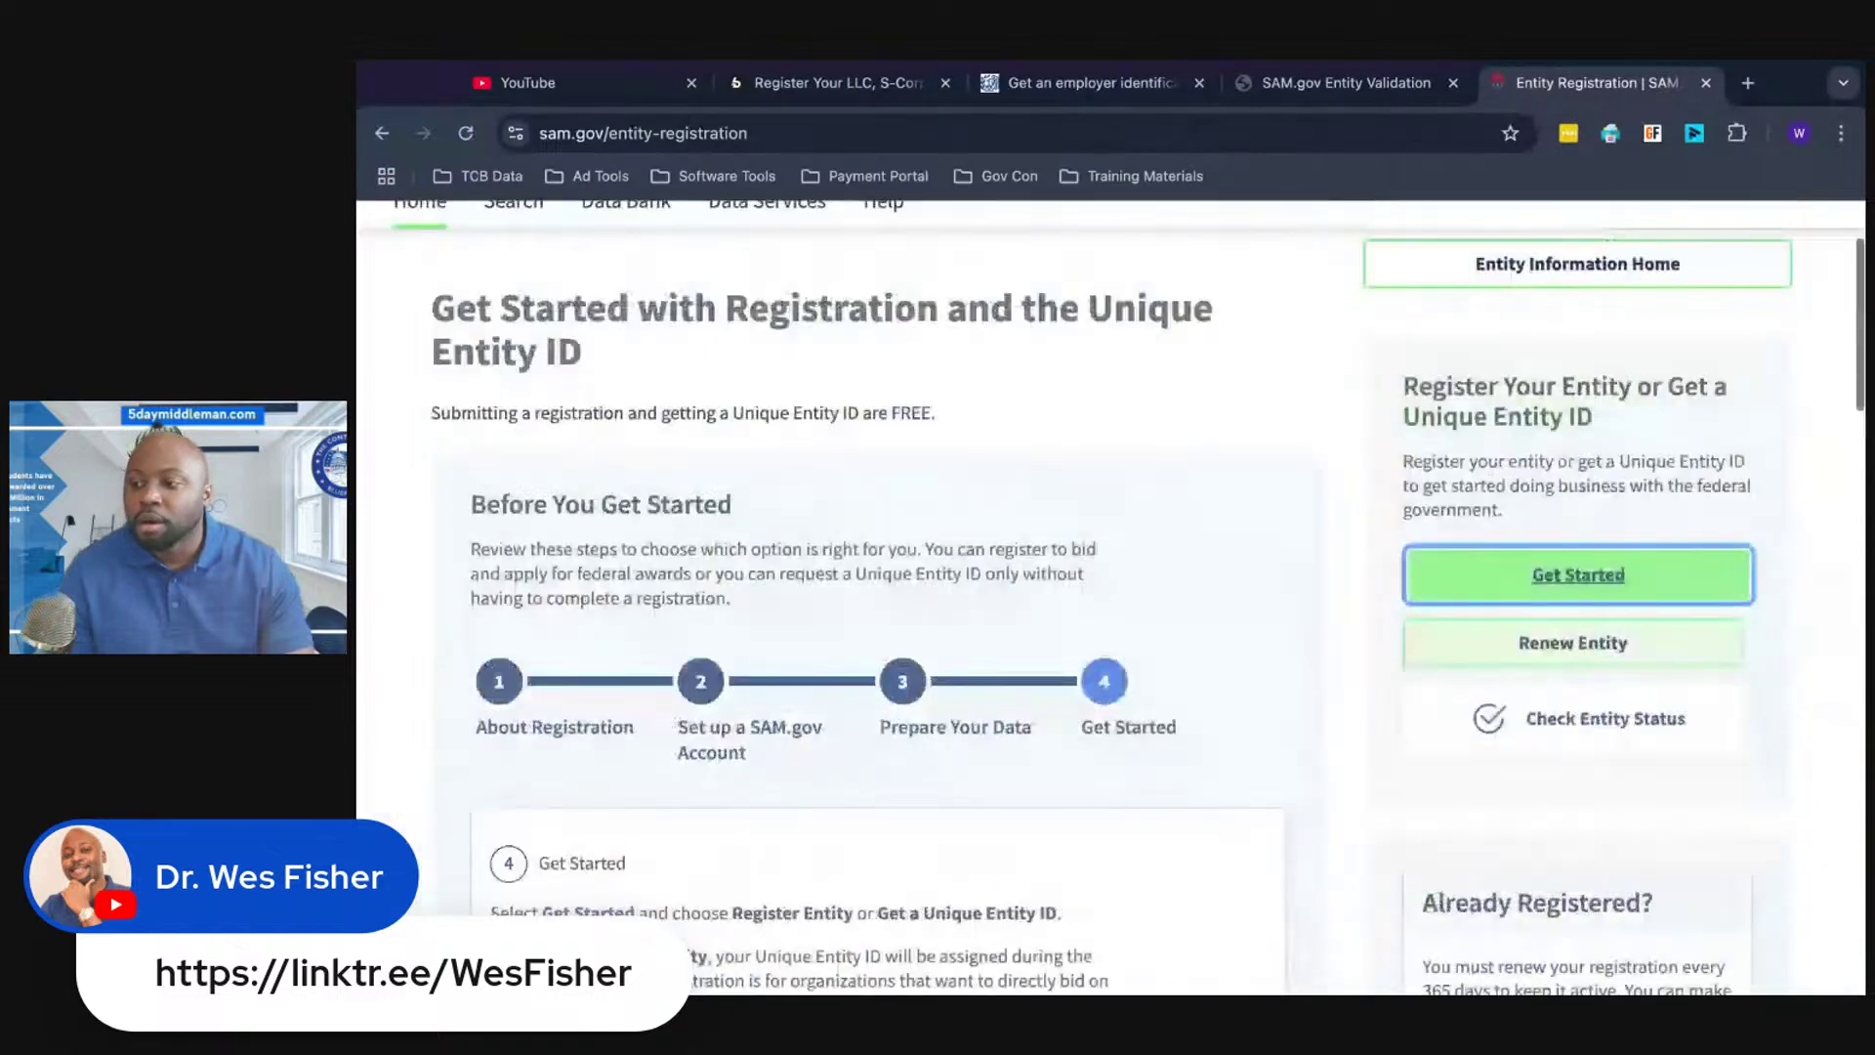
scroll(972, 483, "up", 2)
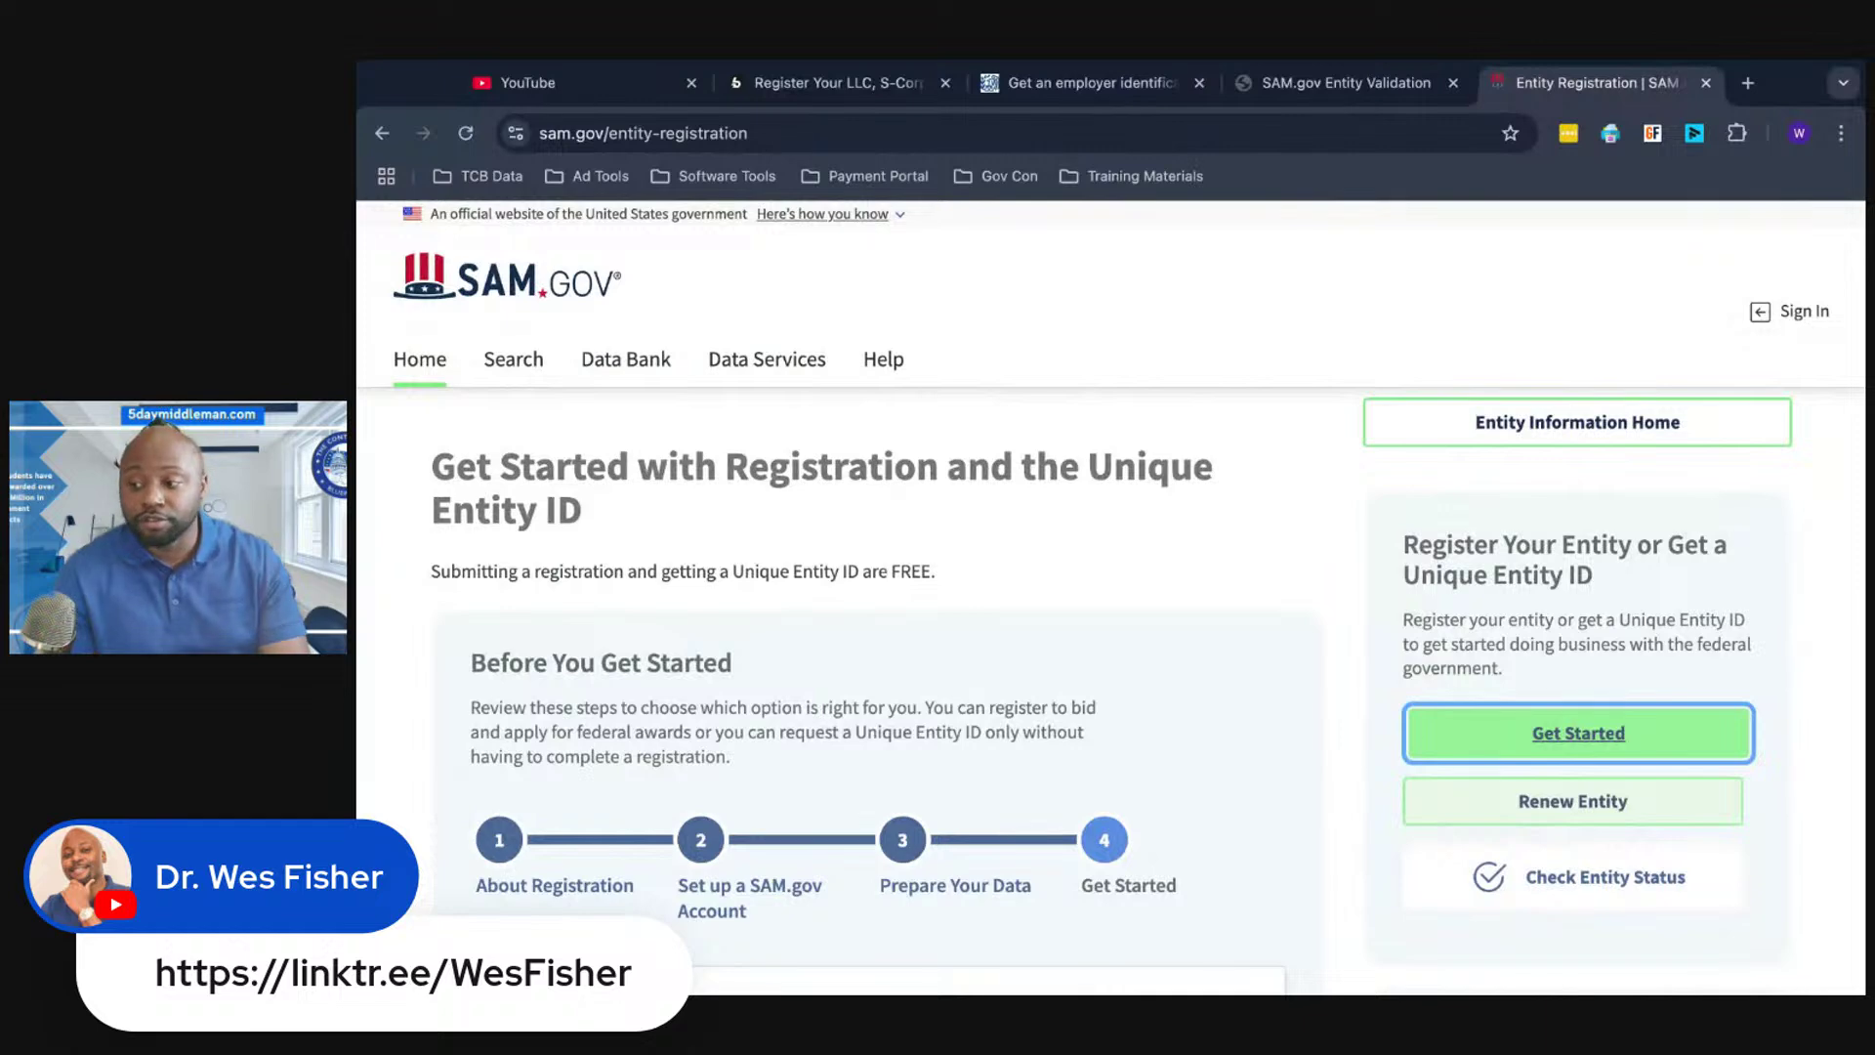
- Return to the SAM.gov homepage and open the site's Search page
left_click(507, 280)
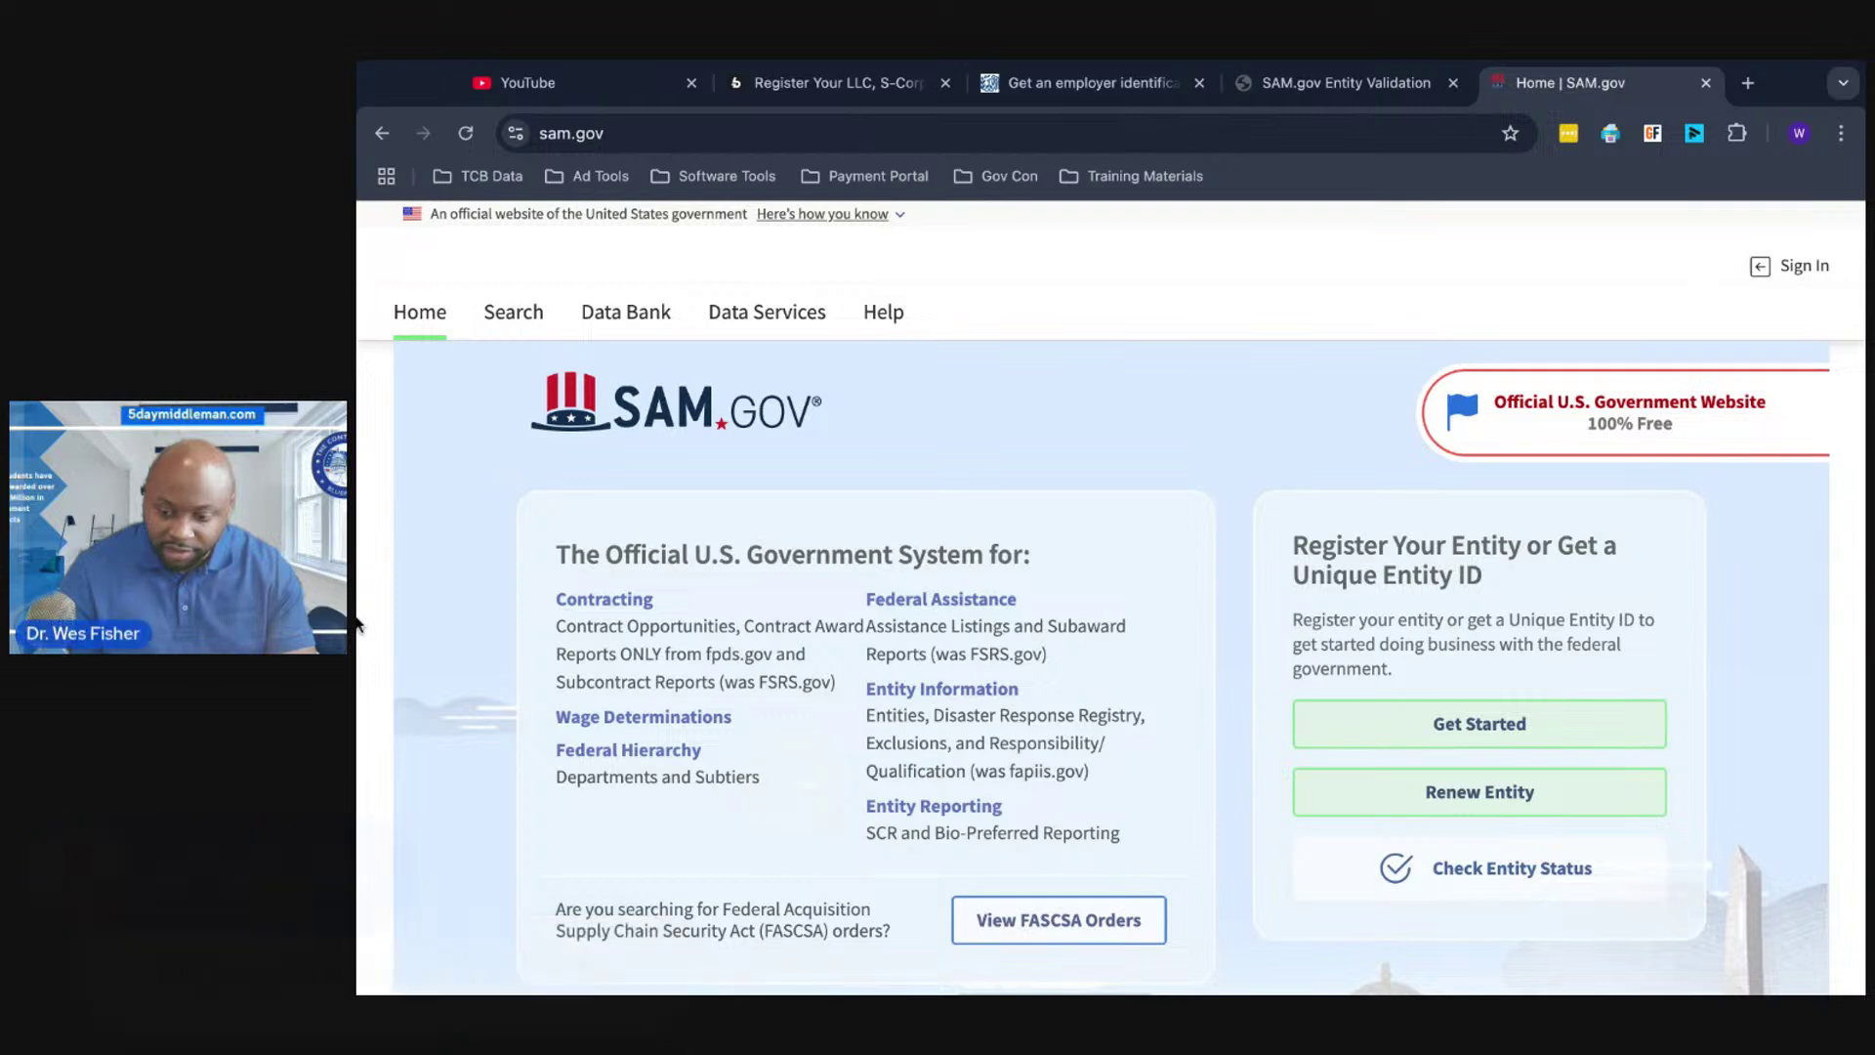
left_click(355, 621)
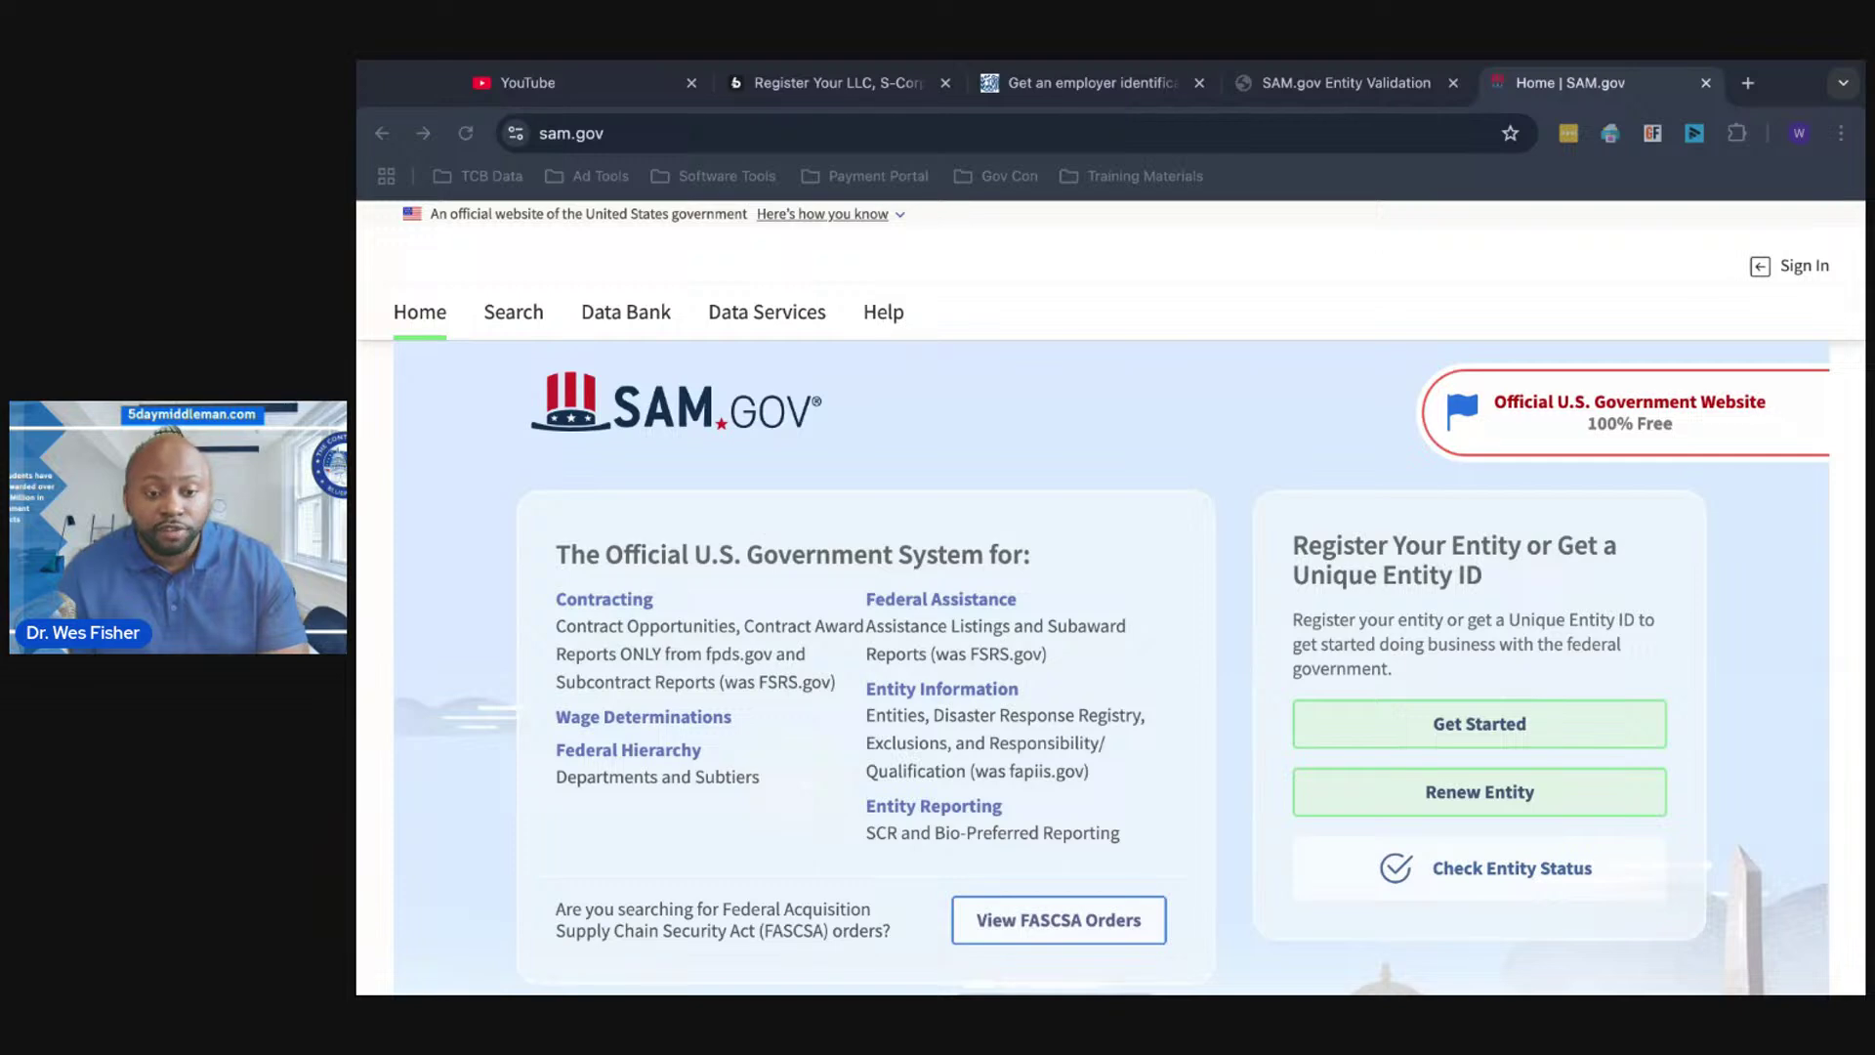
left_click(515, 313)
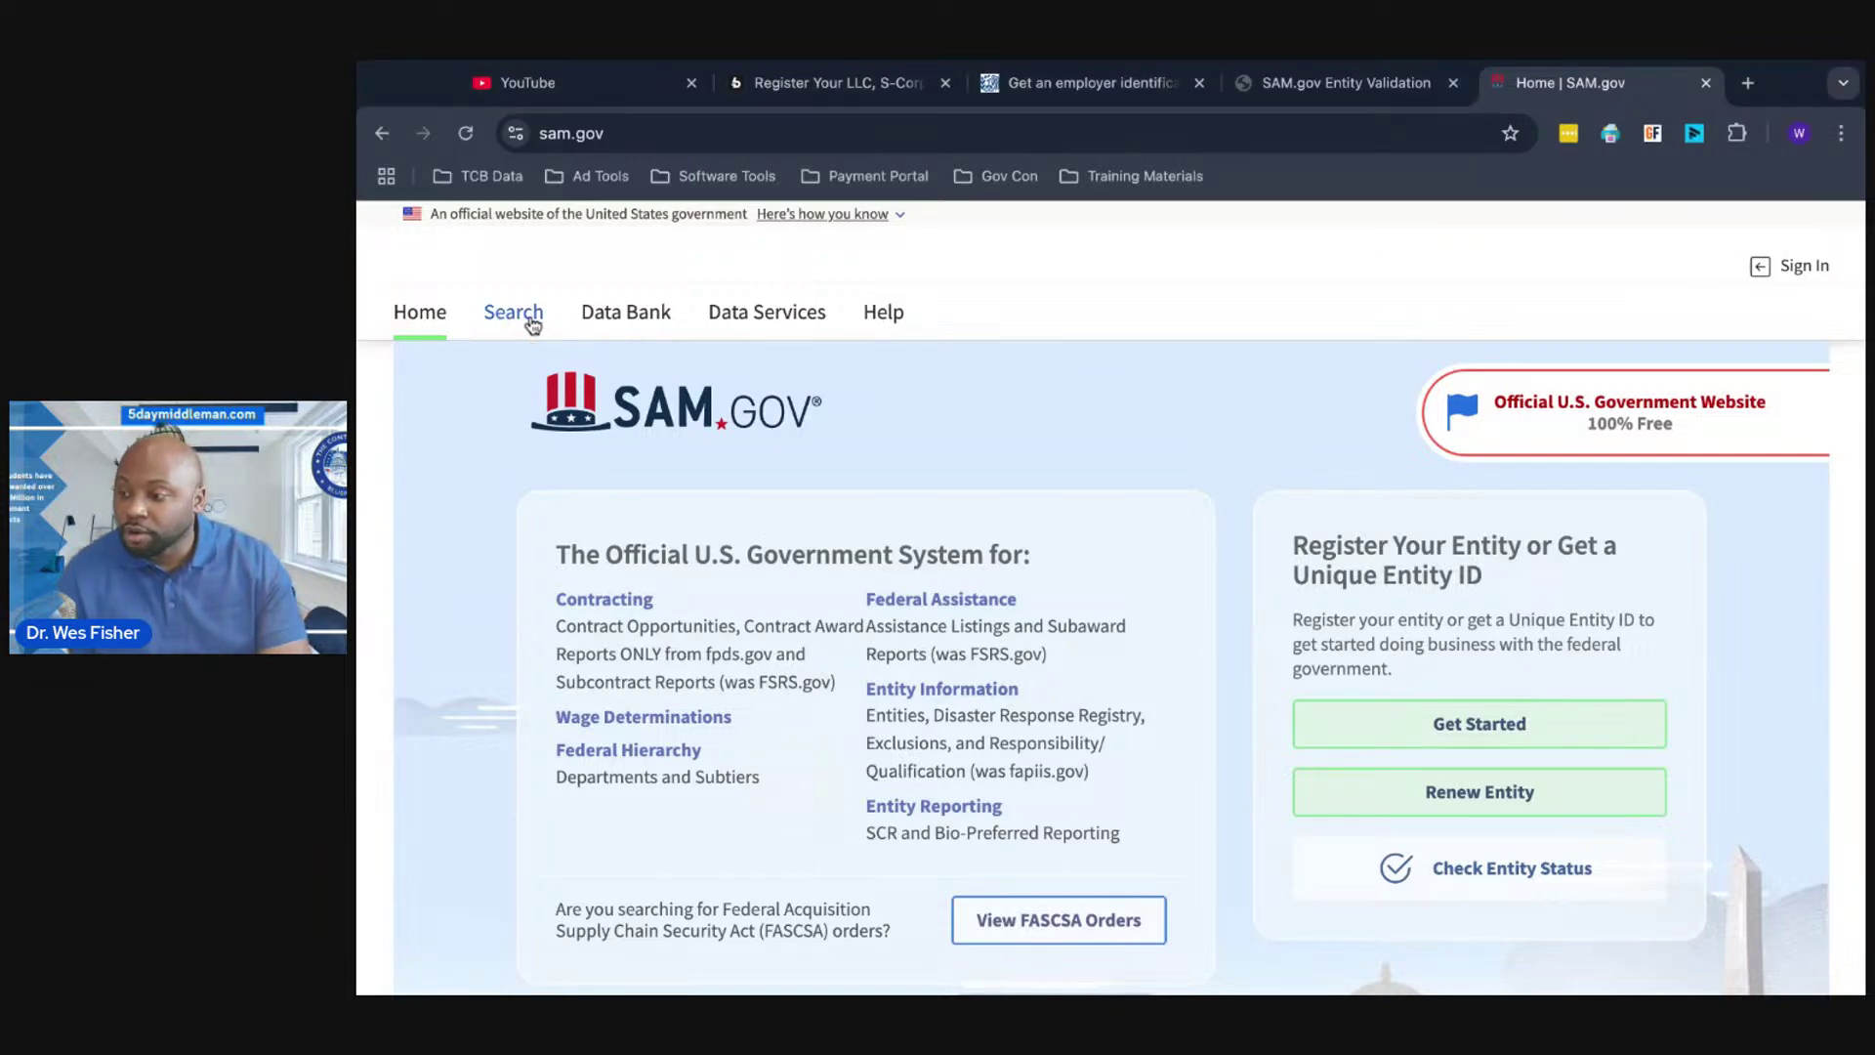
left_click(515, 313)
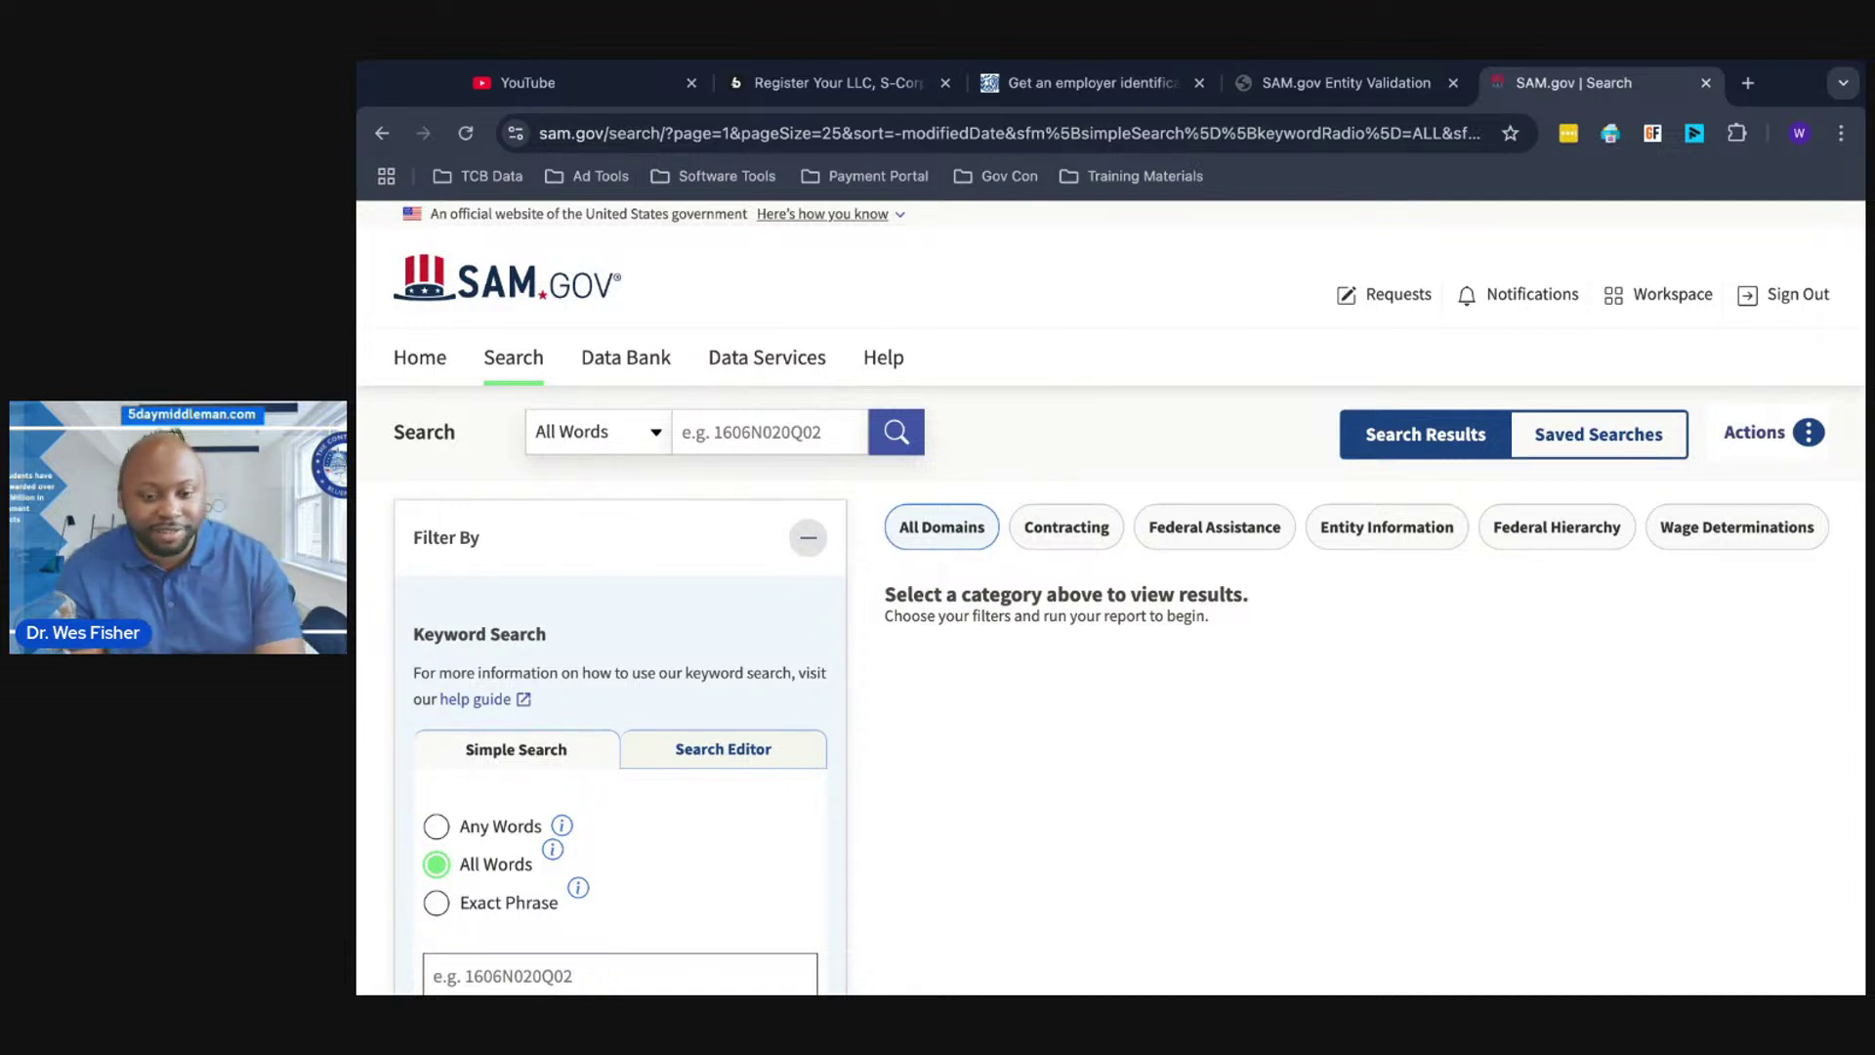
- Narrow the search from all domains to Contracting, covering Contract Opportunities
scroll(866, 684, "down", 4)
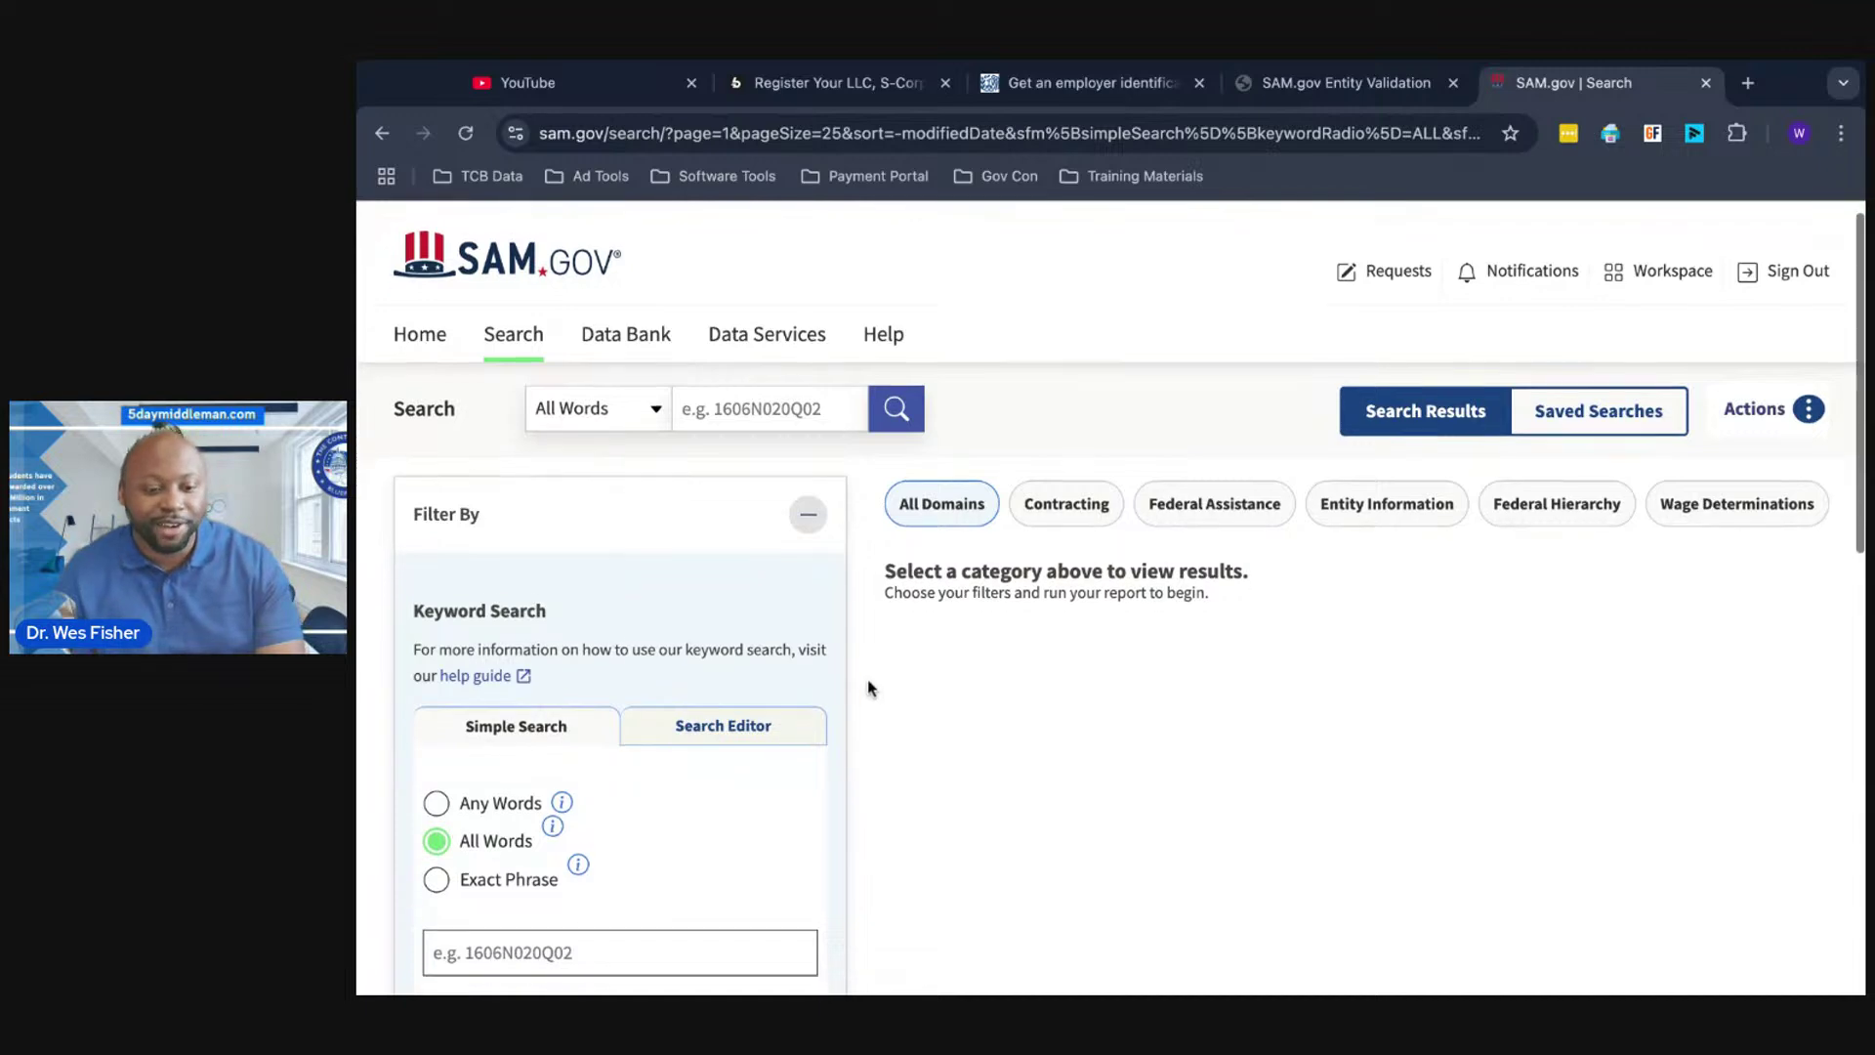
scroll(867, 689, "up", 4)
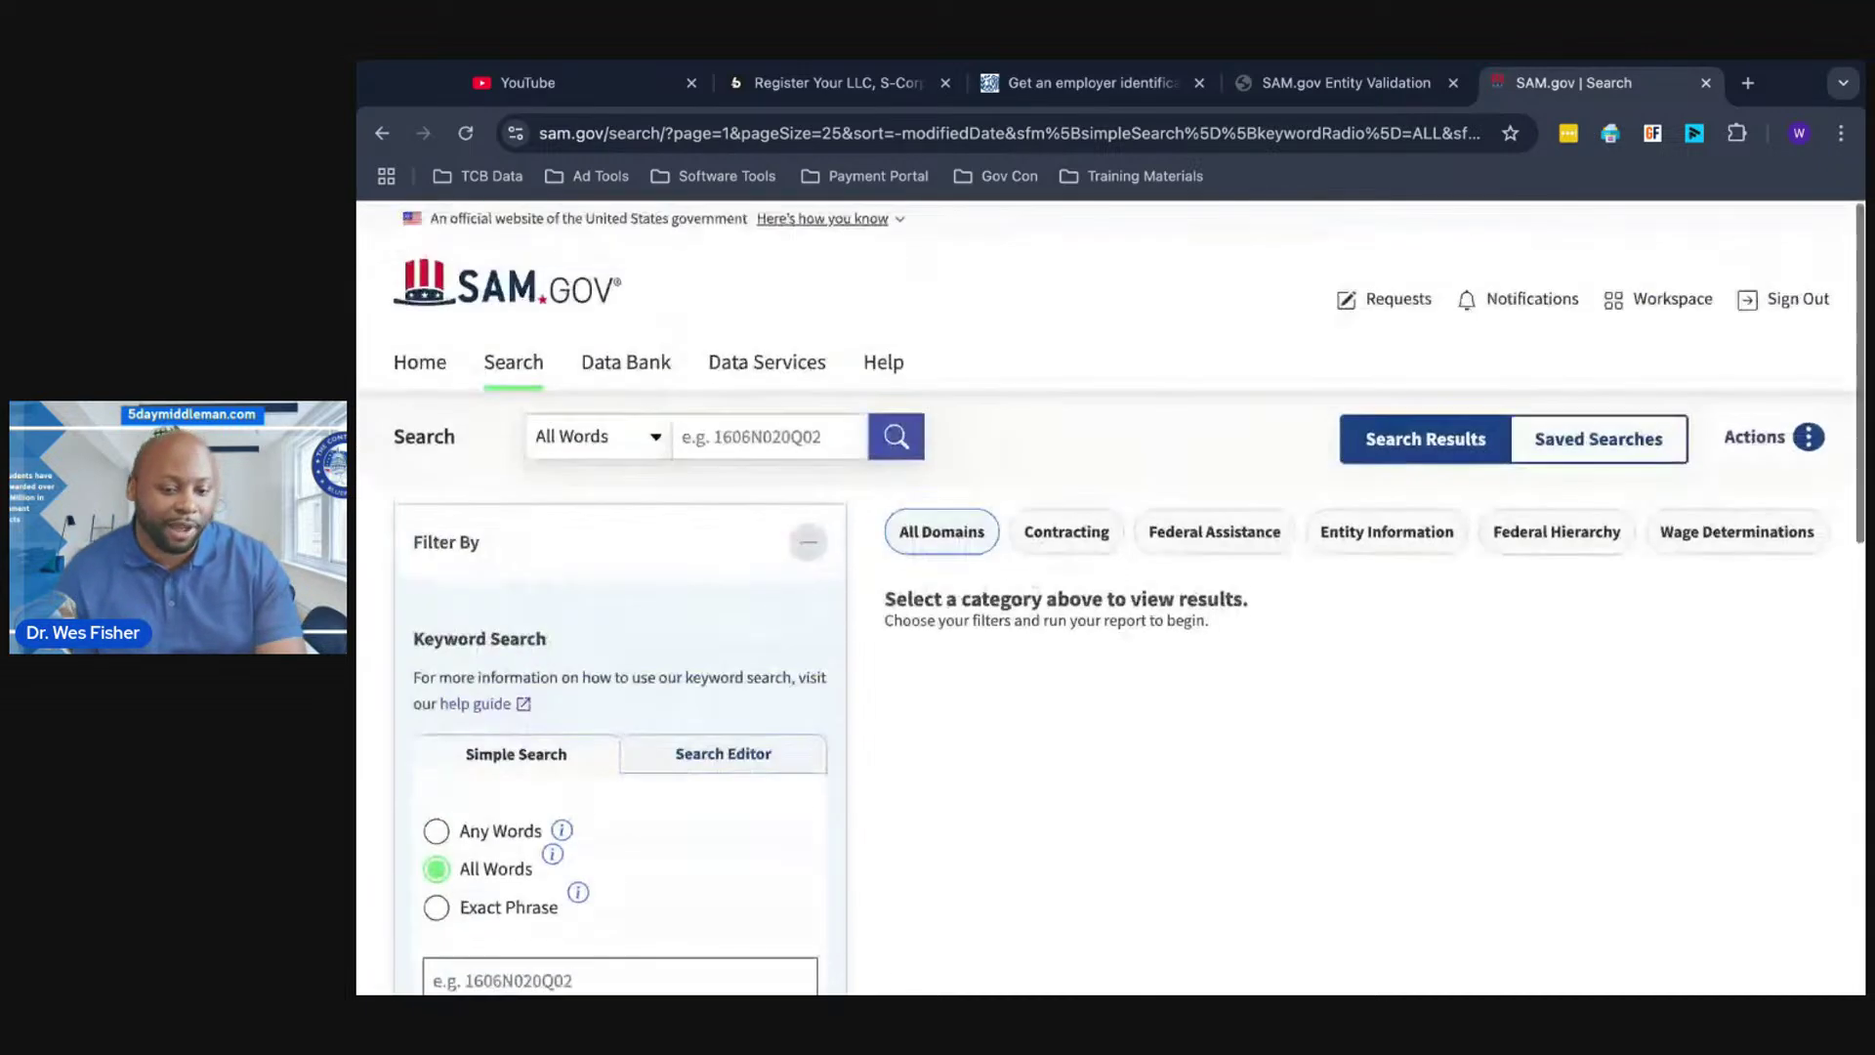
scroll(947, 417, "down", 1)
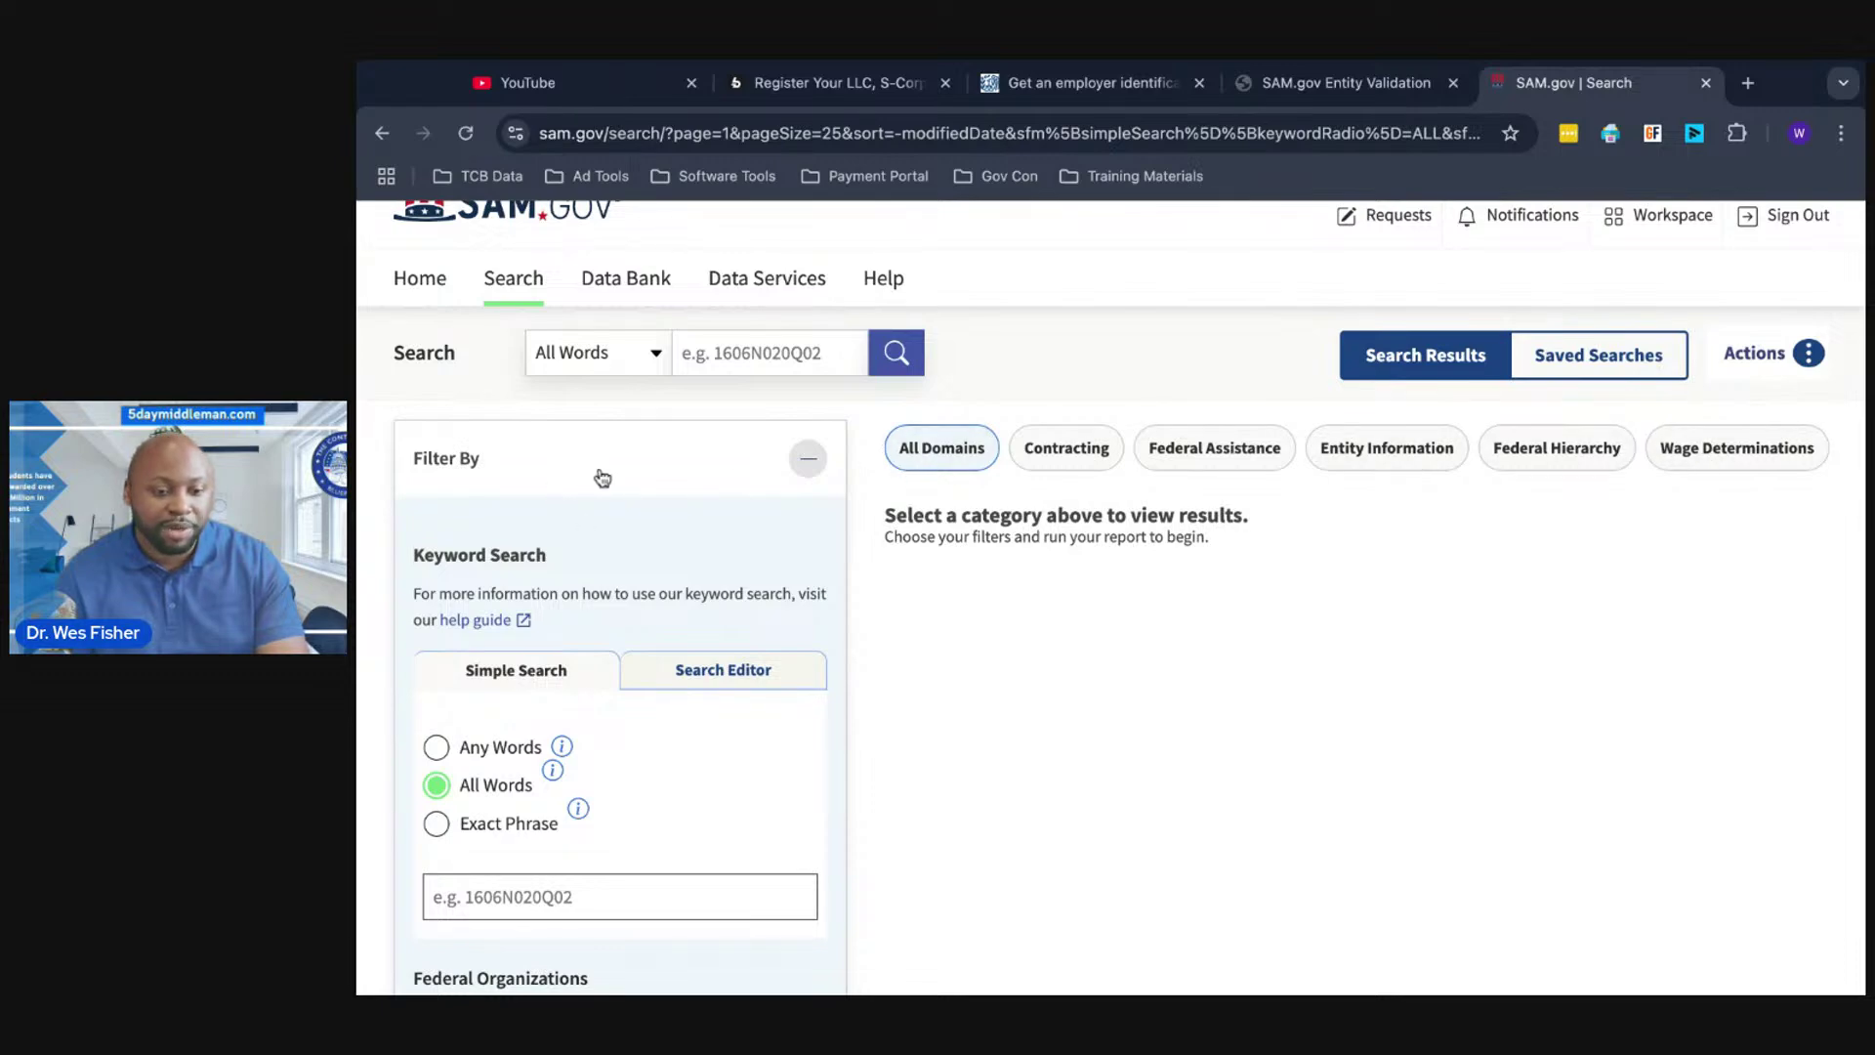
scroll(630, 520, "down", 1)
scroll(631, 515, "down", 2)
scroll(631, 514, "up", 3)
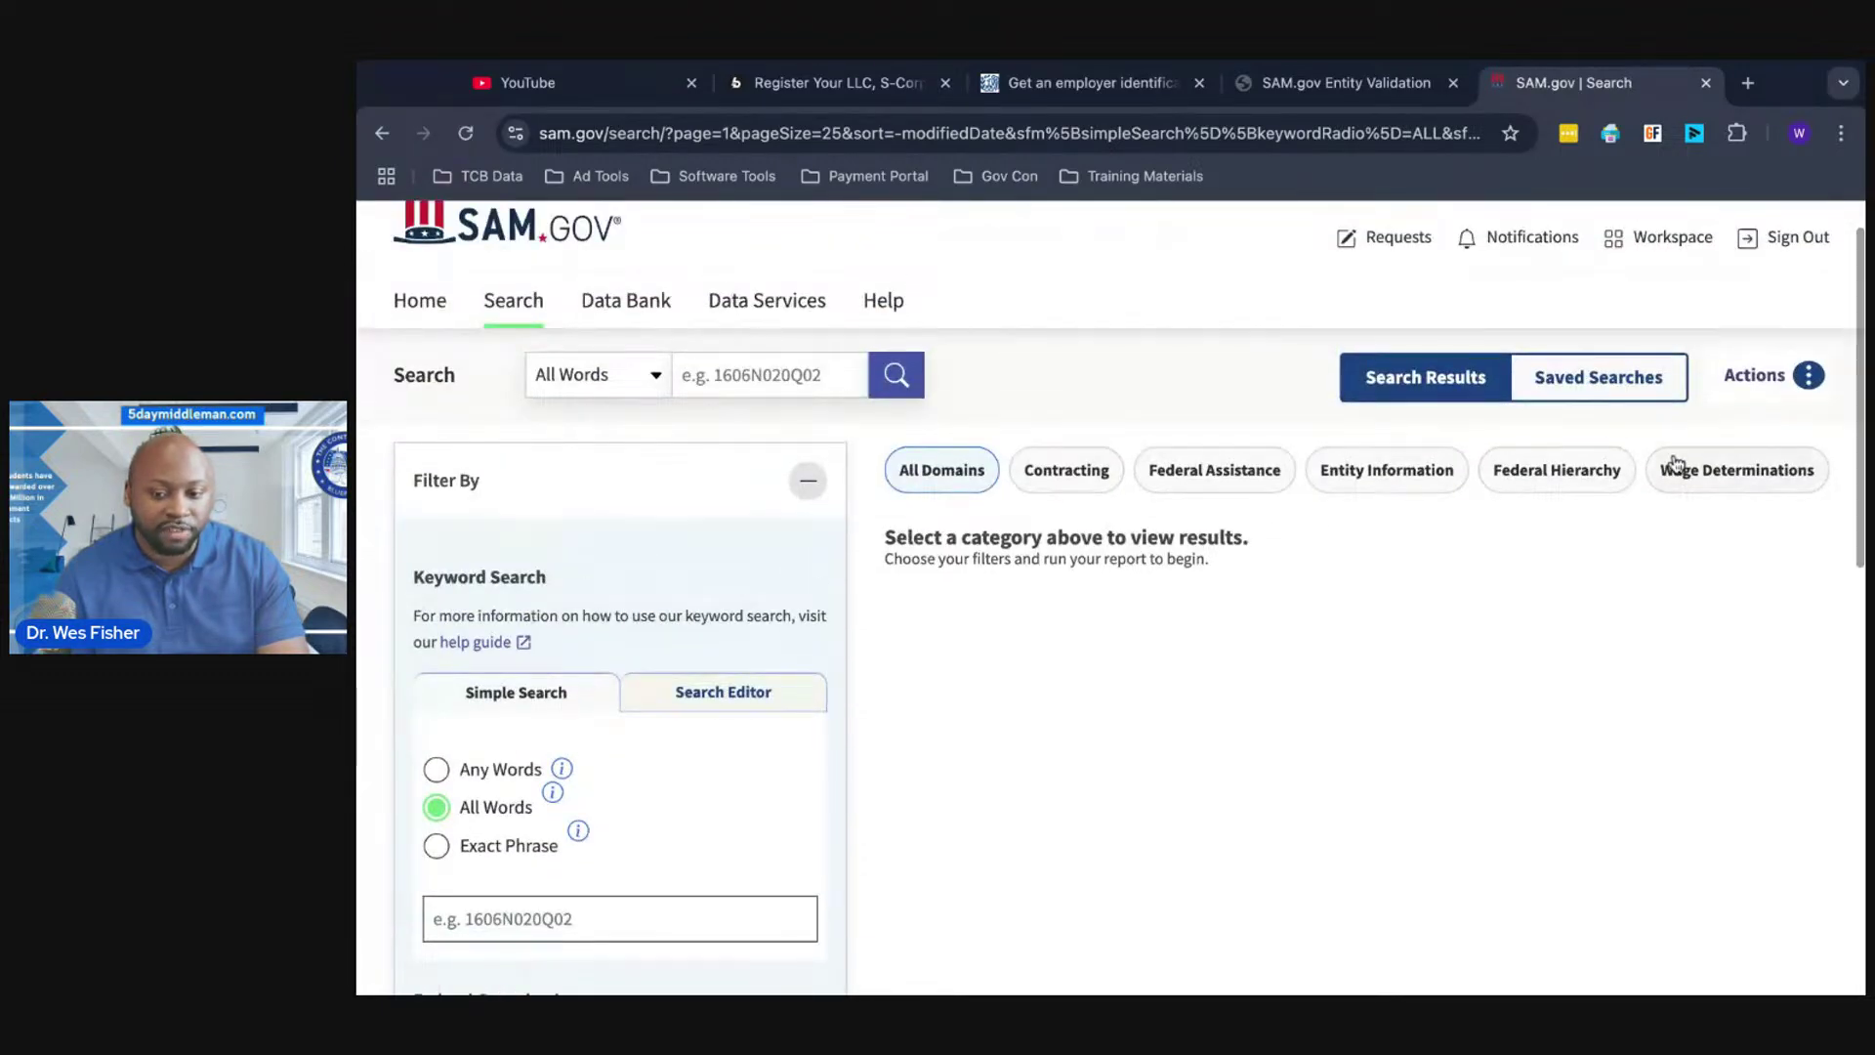
scroll(1677, 463, "down", 2)
scroll(1676, 463, "up", 1)
scroll(1318, 482, "up", 2)
left_click(1060, 535)
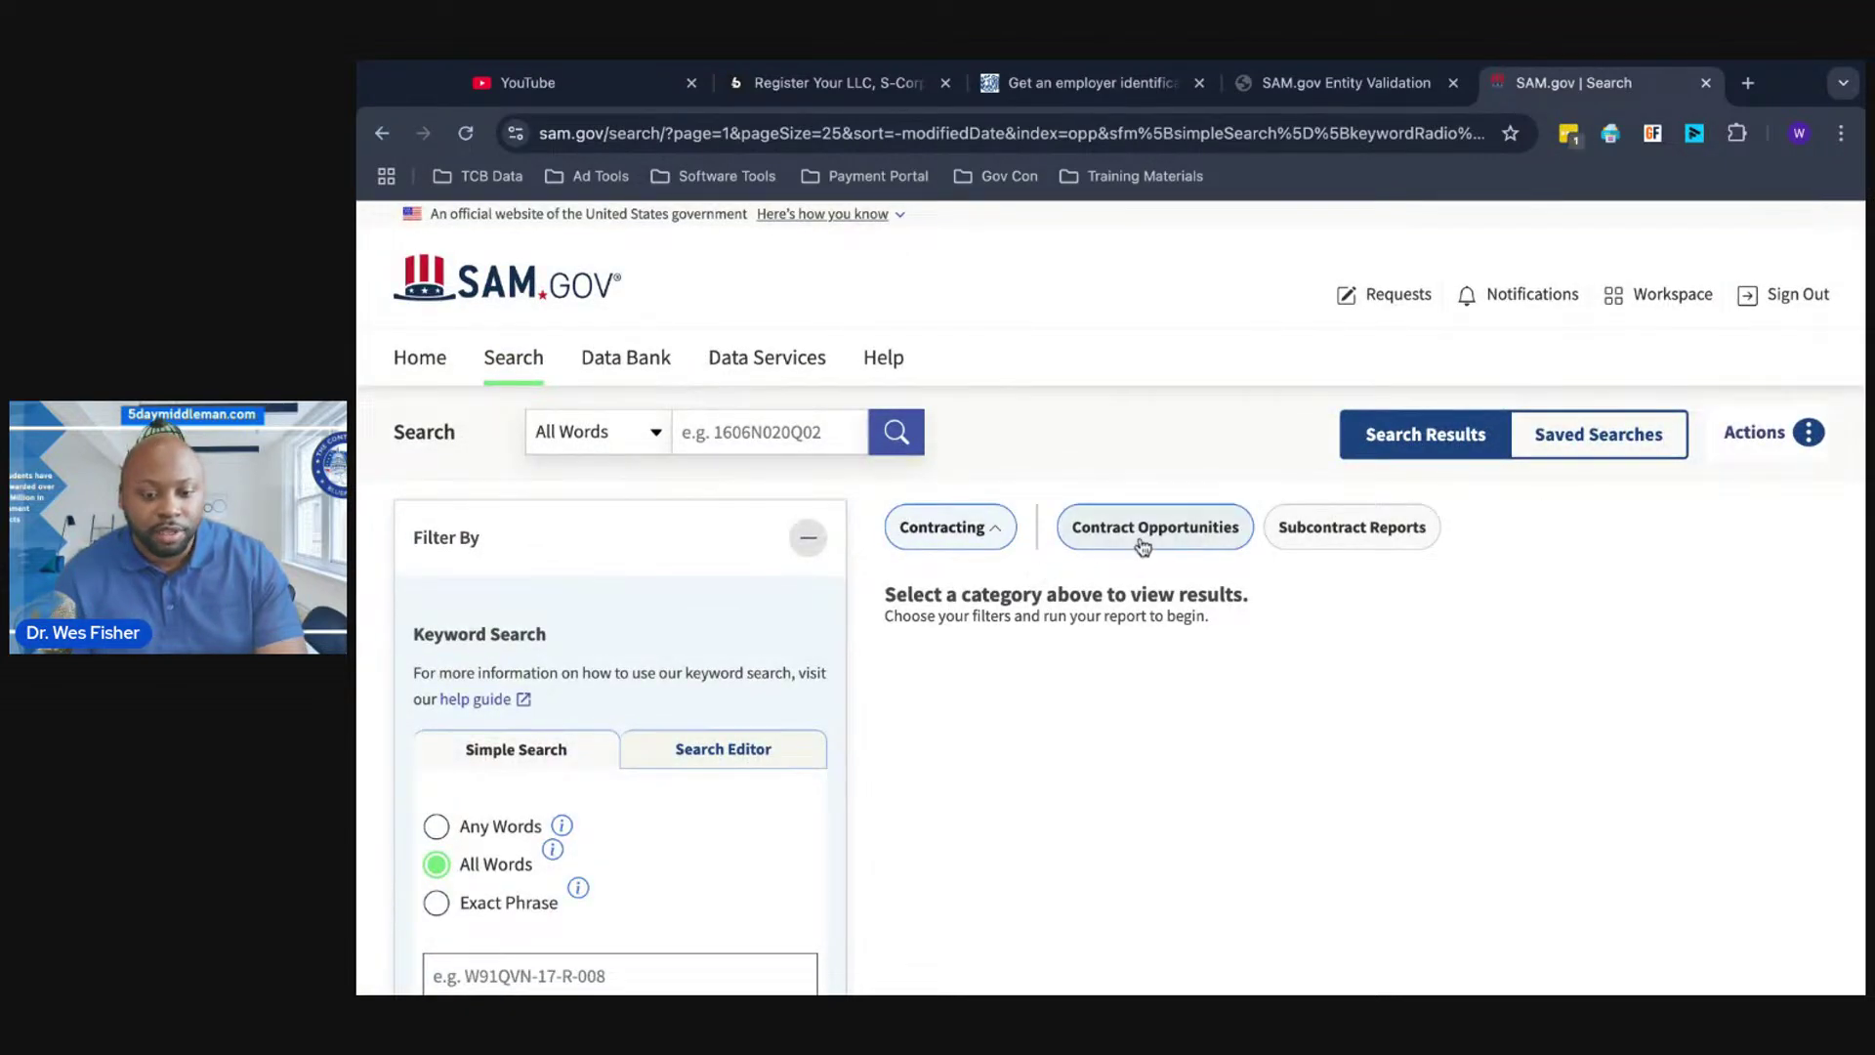
- Add Inactive to the Status filter so both active and inactive contract opportunities are included
scroll(1157, 544, "down", 3)
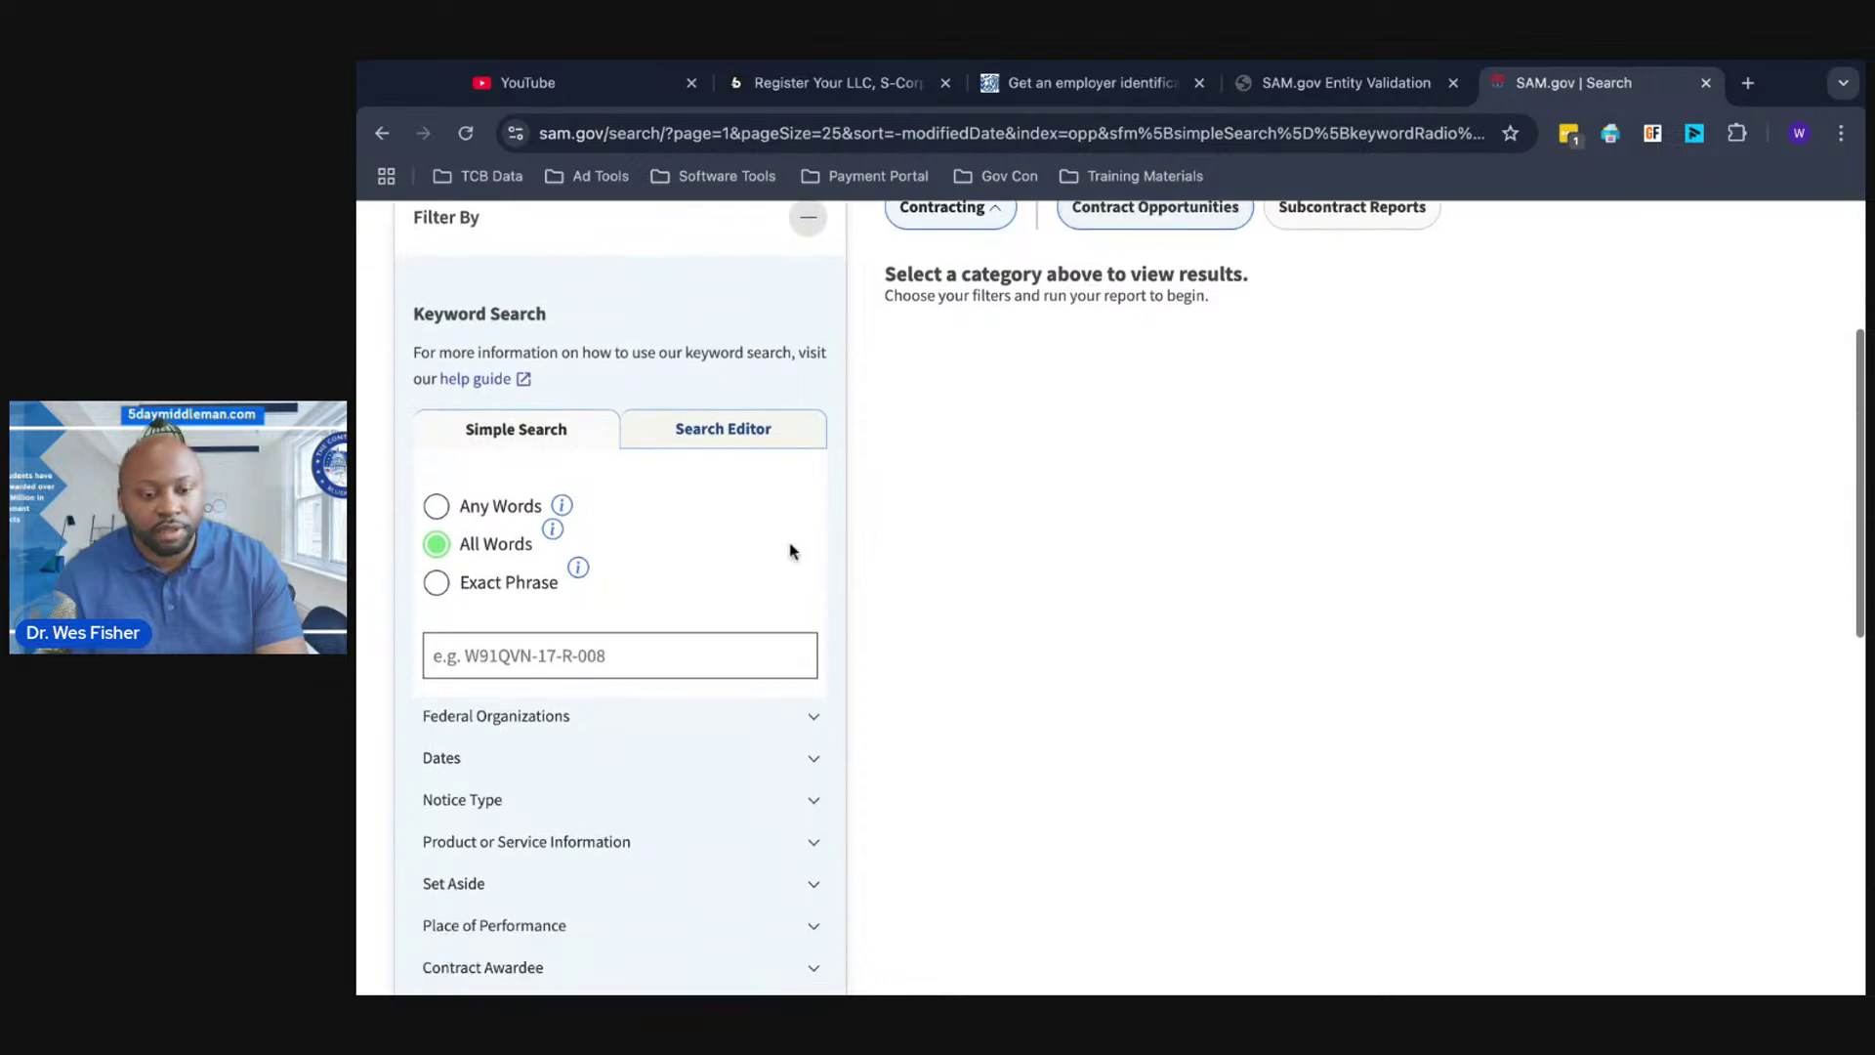
scroll(714, 557, "down", 3)
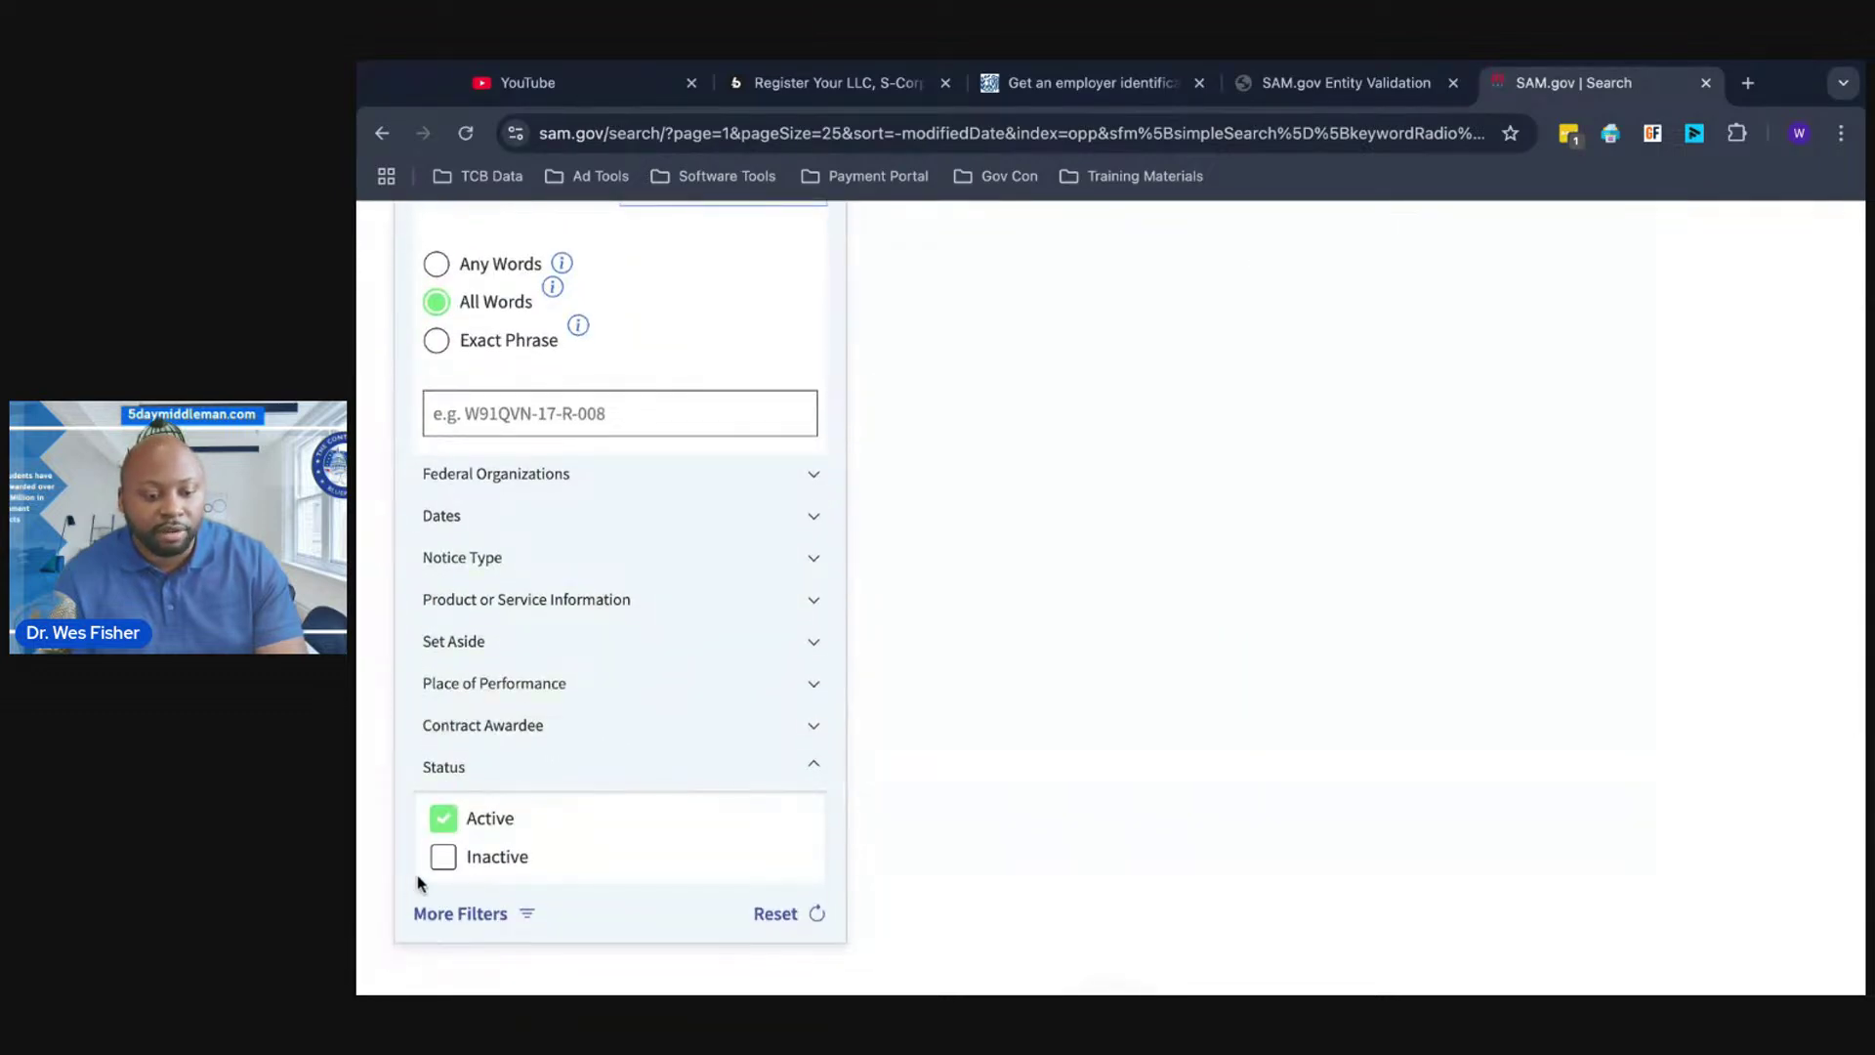
left_click(445, 857)
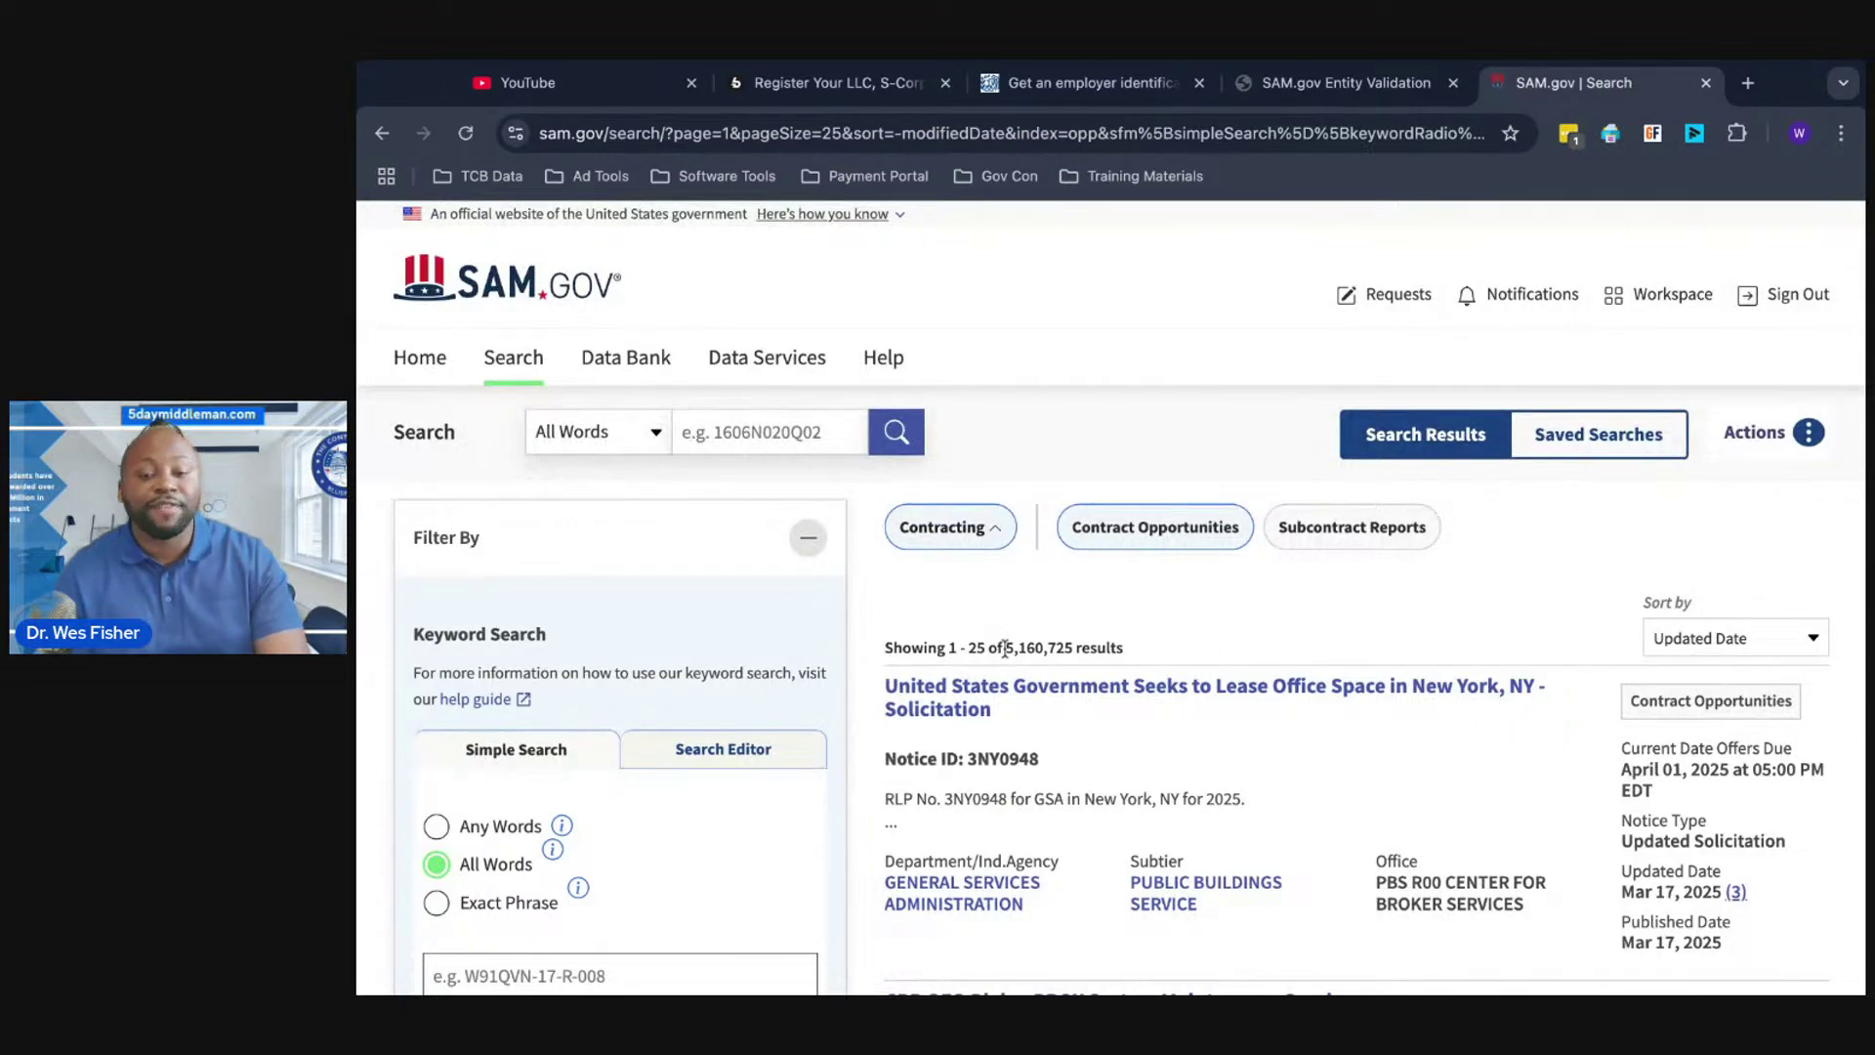
- Highlight the total number of results and skim the list of contract opportunities
left_click_drag(1129, 655, 990, 651)
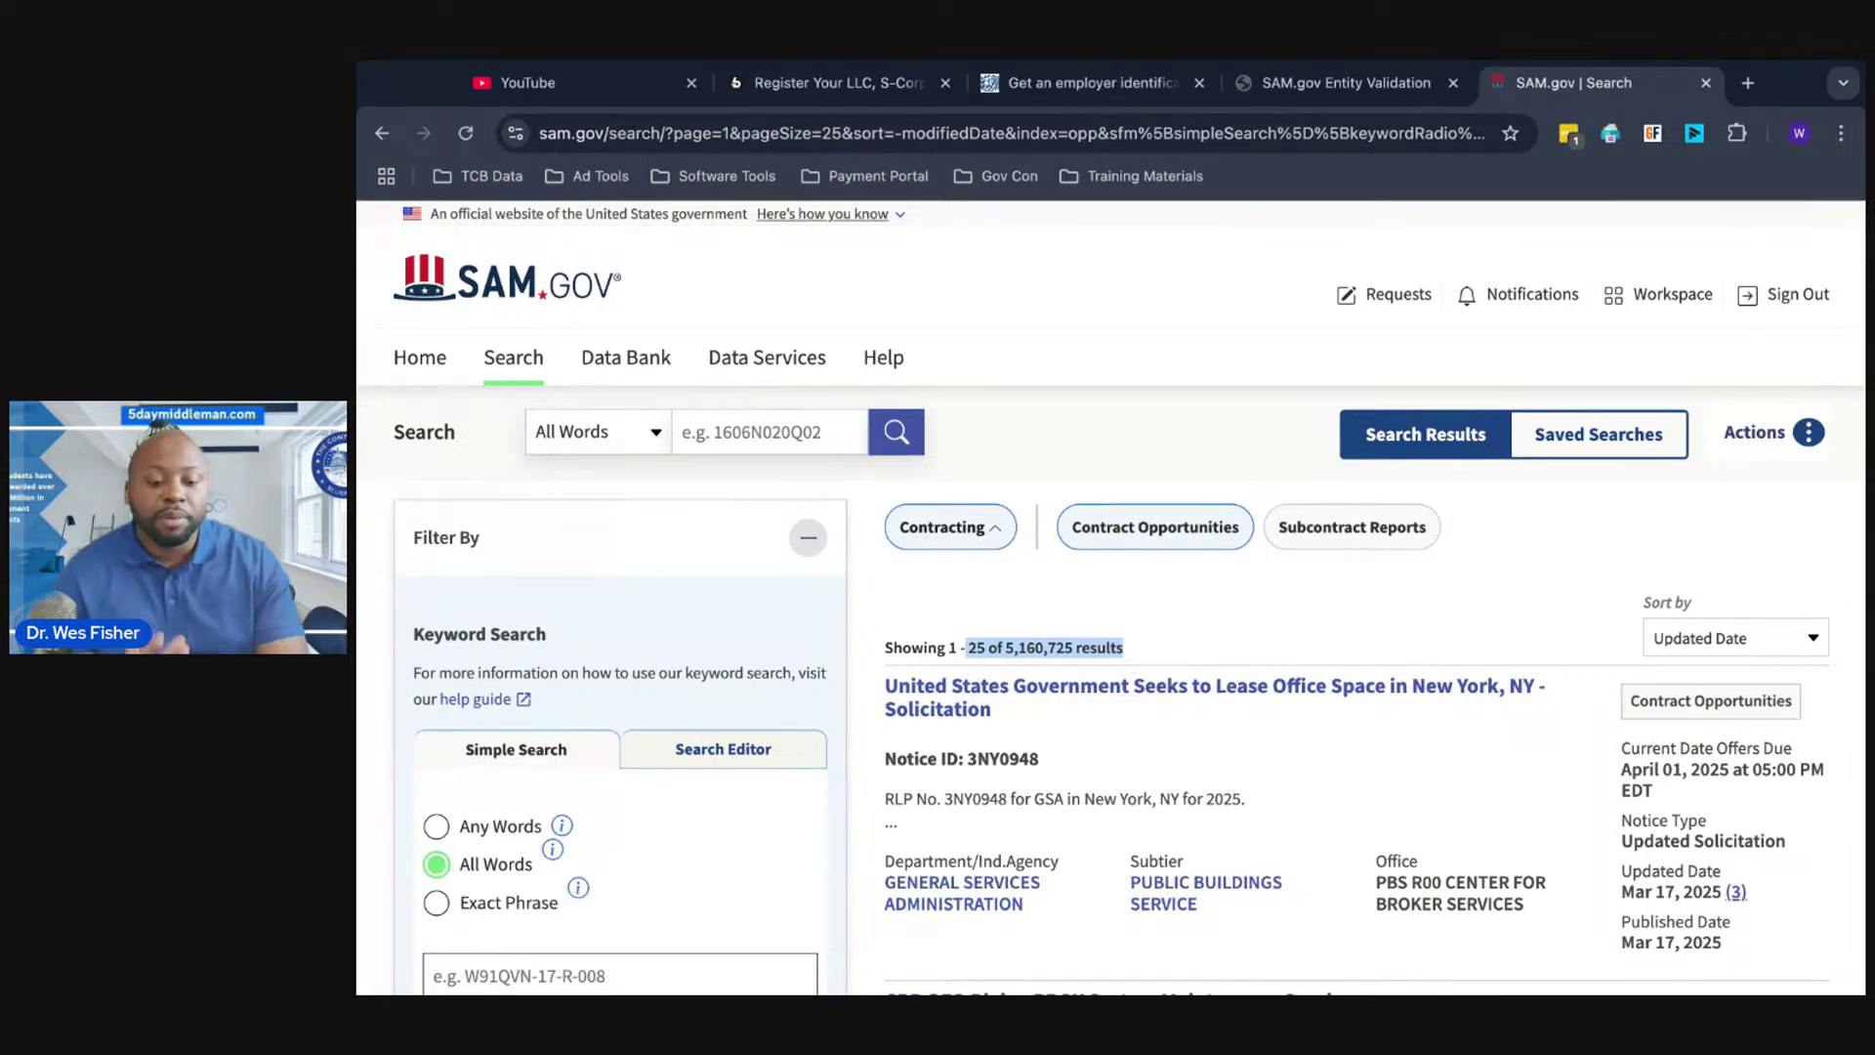
scroll(989, 648, "down", 1)
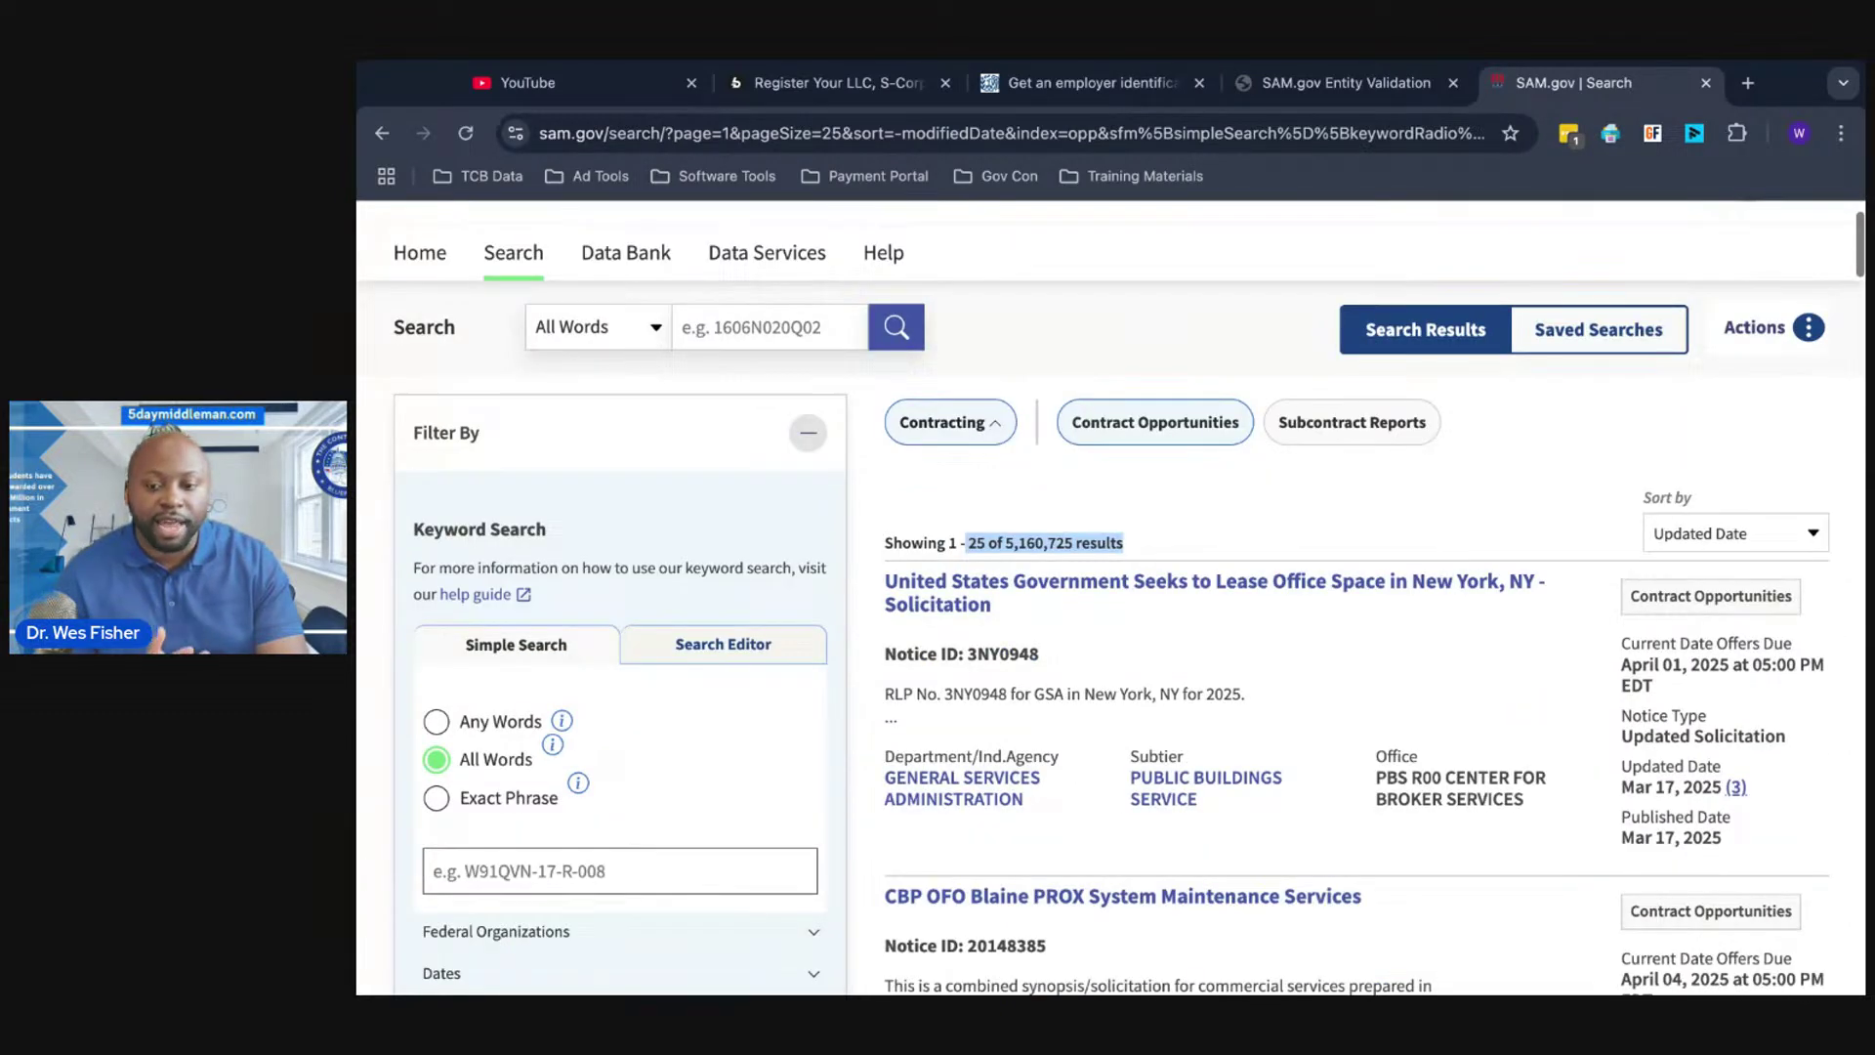
scroll(1159, 693, "down", 8)
scroll(1158, 693, "up", 9)
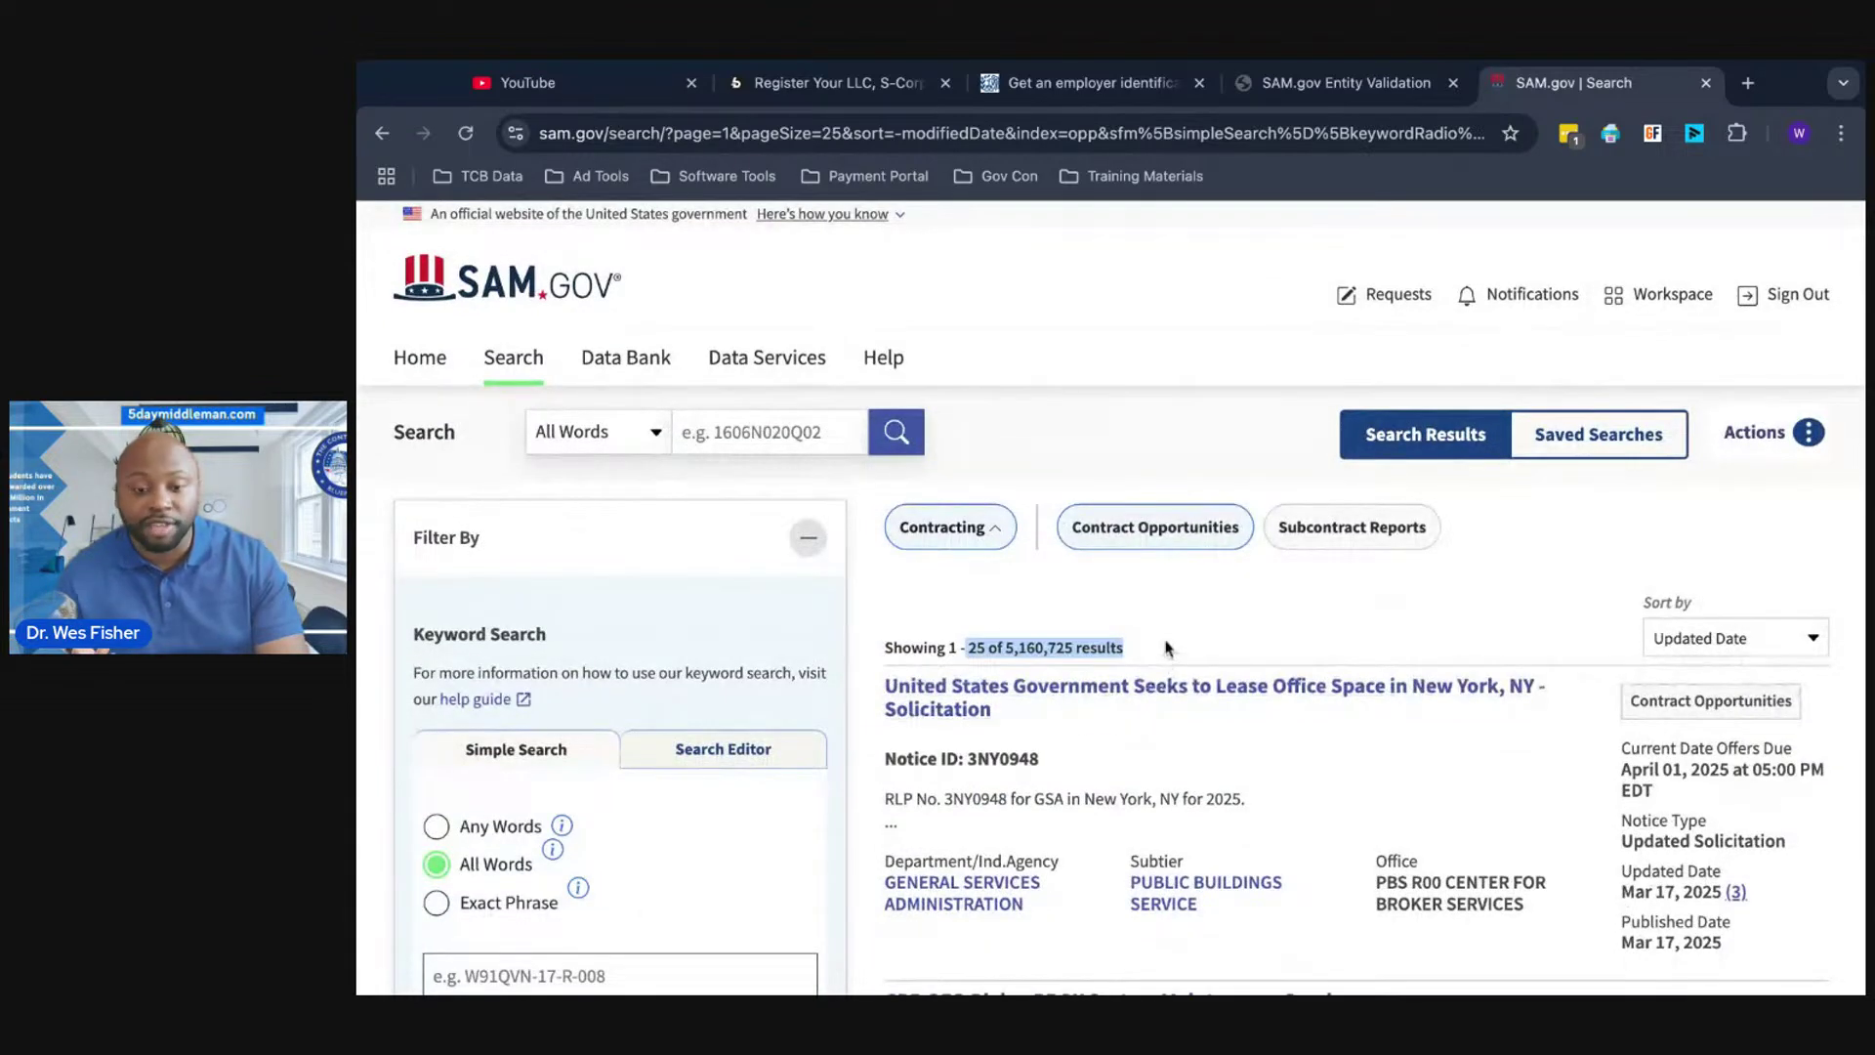
left_click(1167, 648)
- Filter the contract opportunities by place of performance, setting the state to GA - Georgia
scroll(1206, 474, "down", 4)
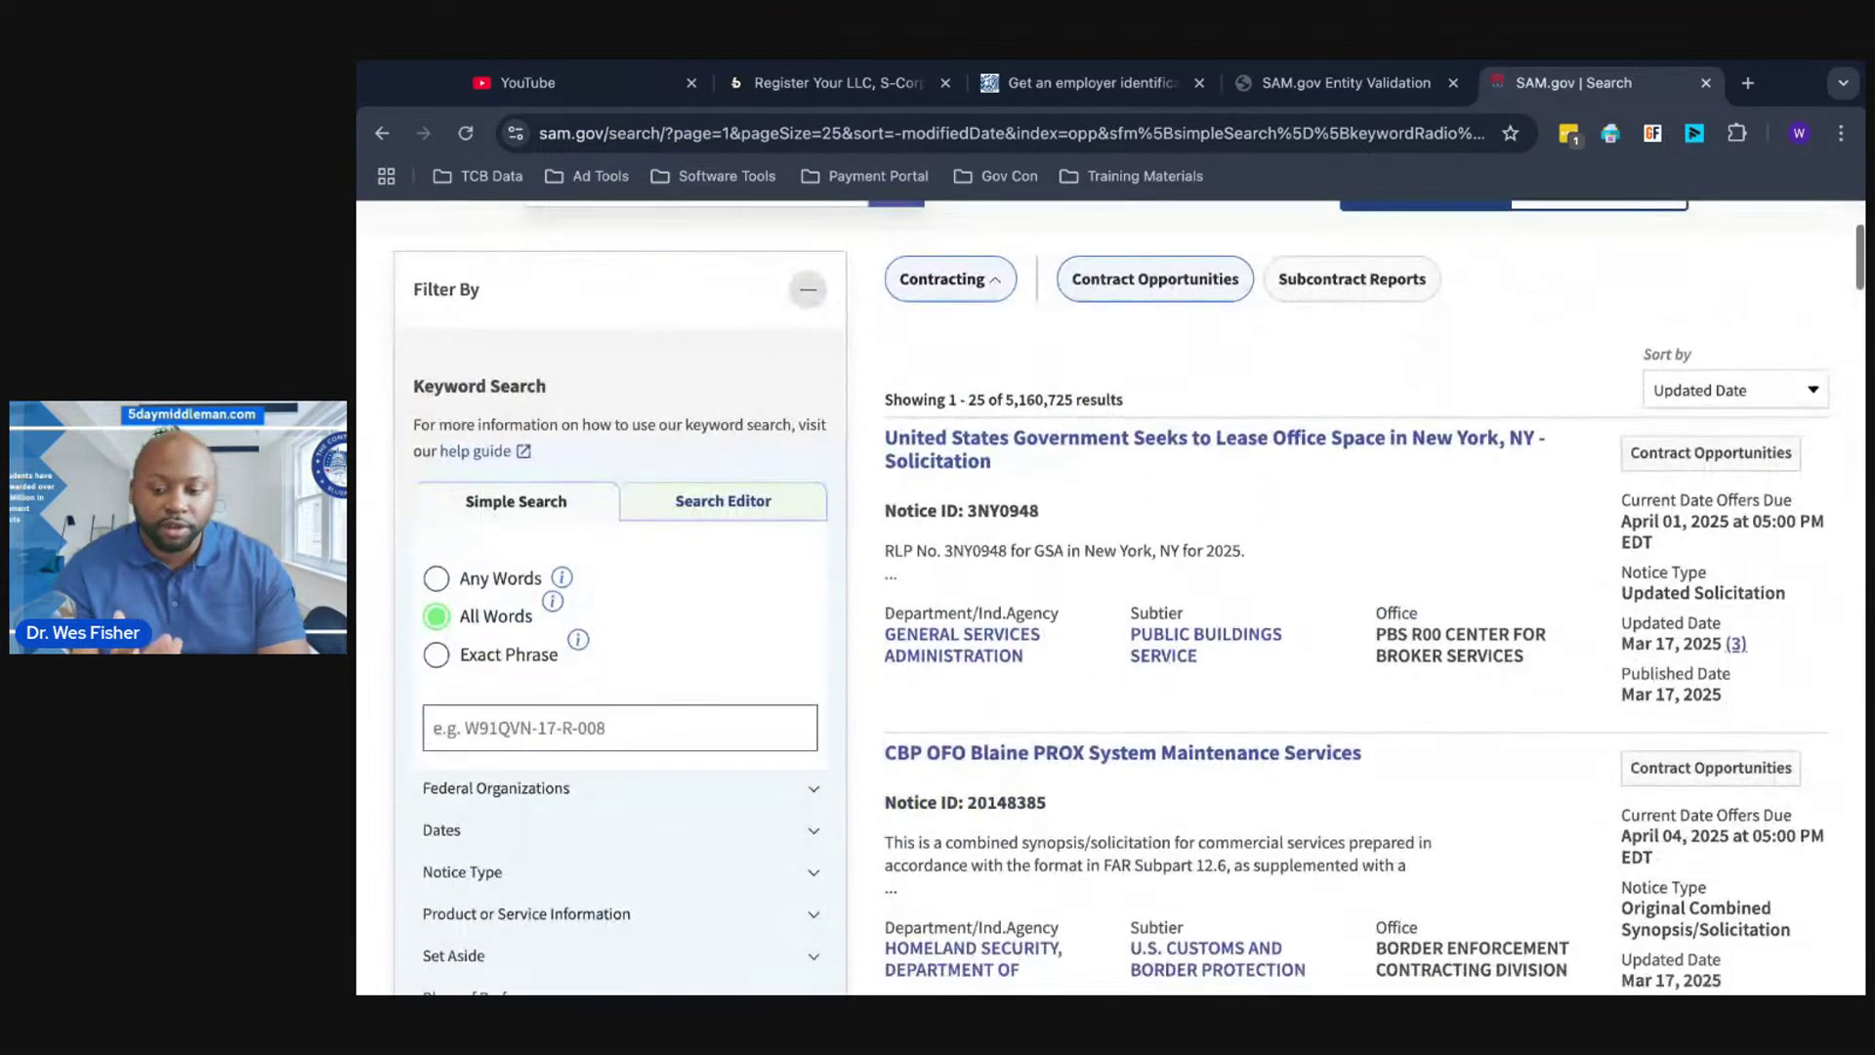
scroll(1206, 474, "down", 1)
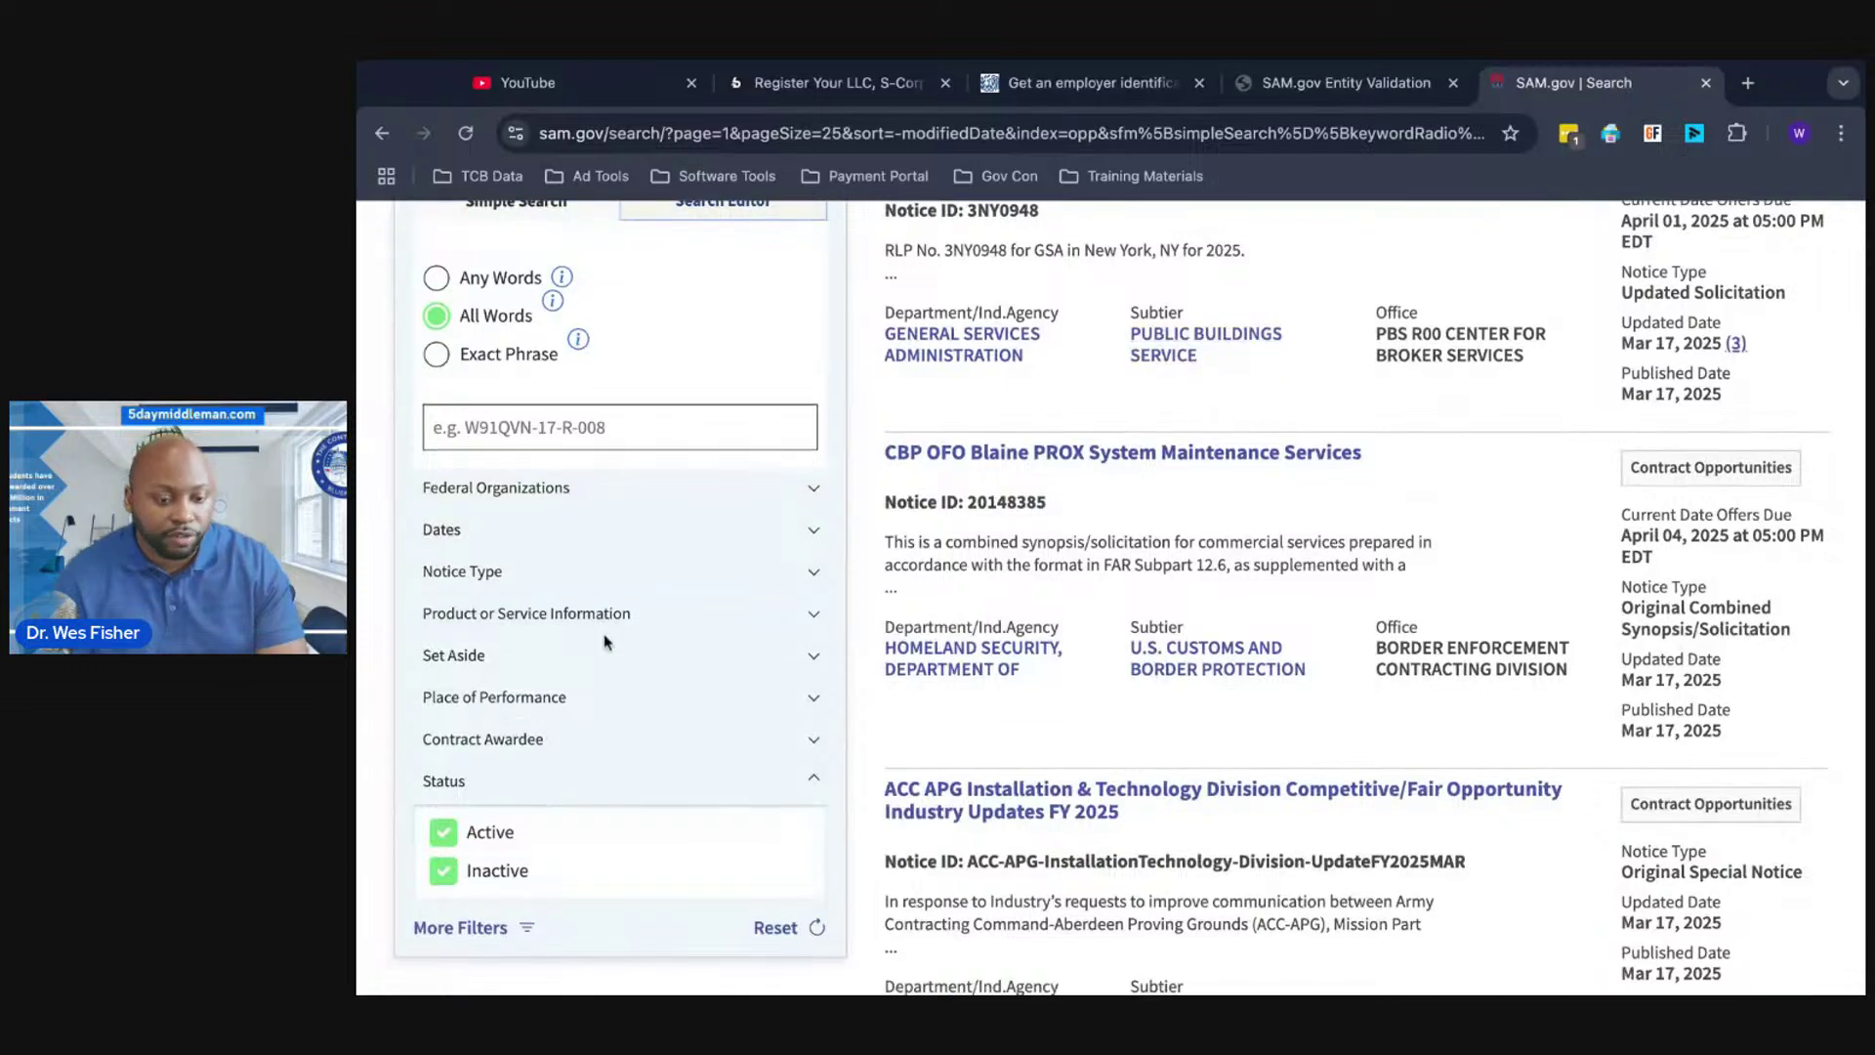
left_click(767, 700)
scroll(771, 764, "down", 1)
left_click(787, 735)
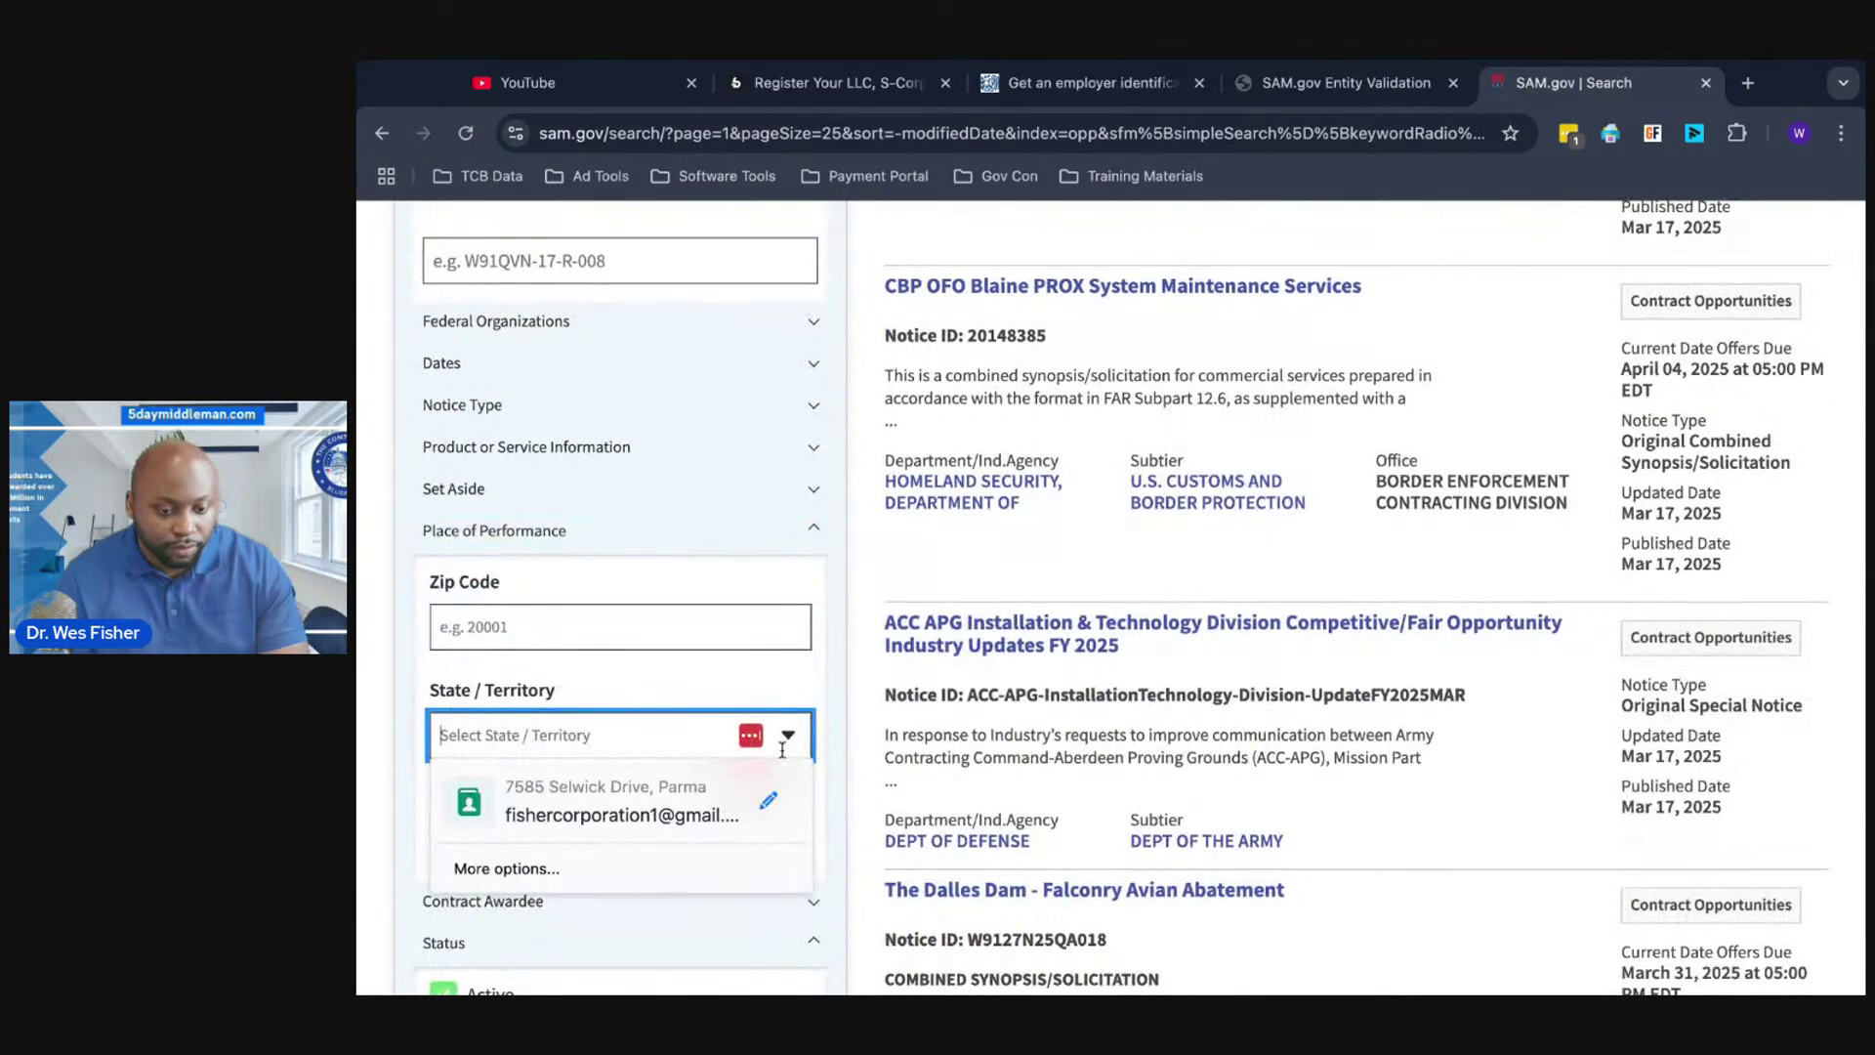
left_click(835, 713)
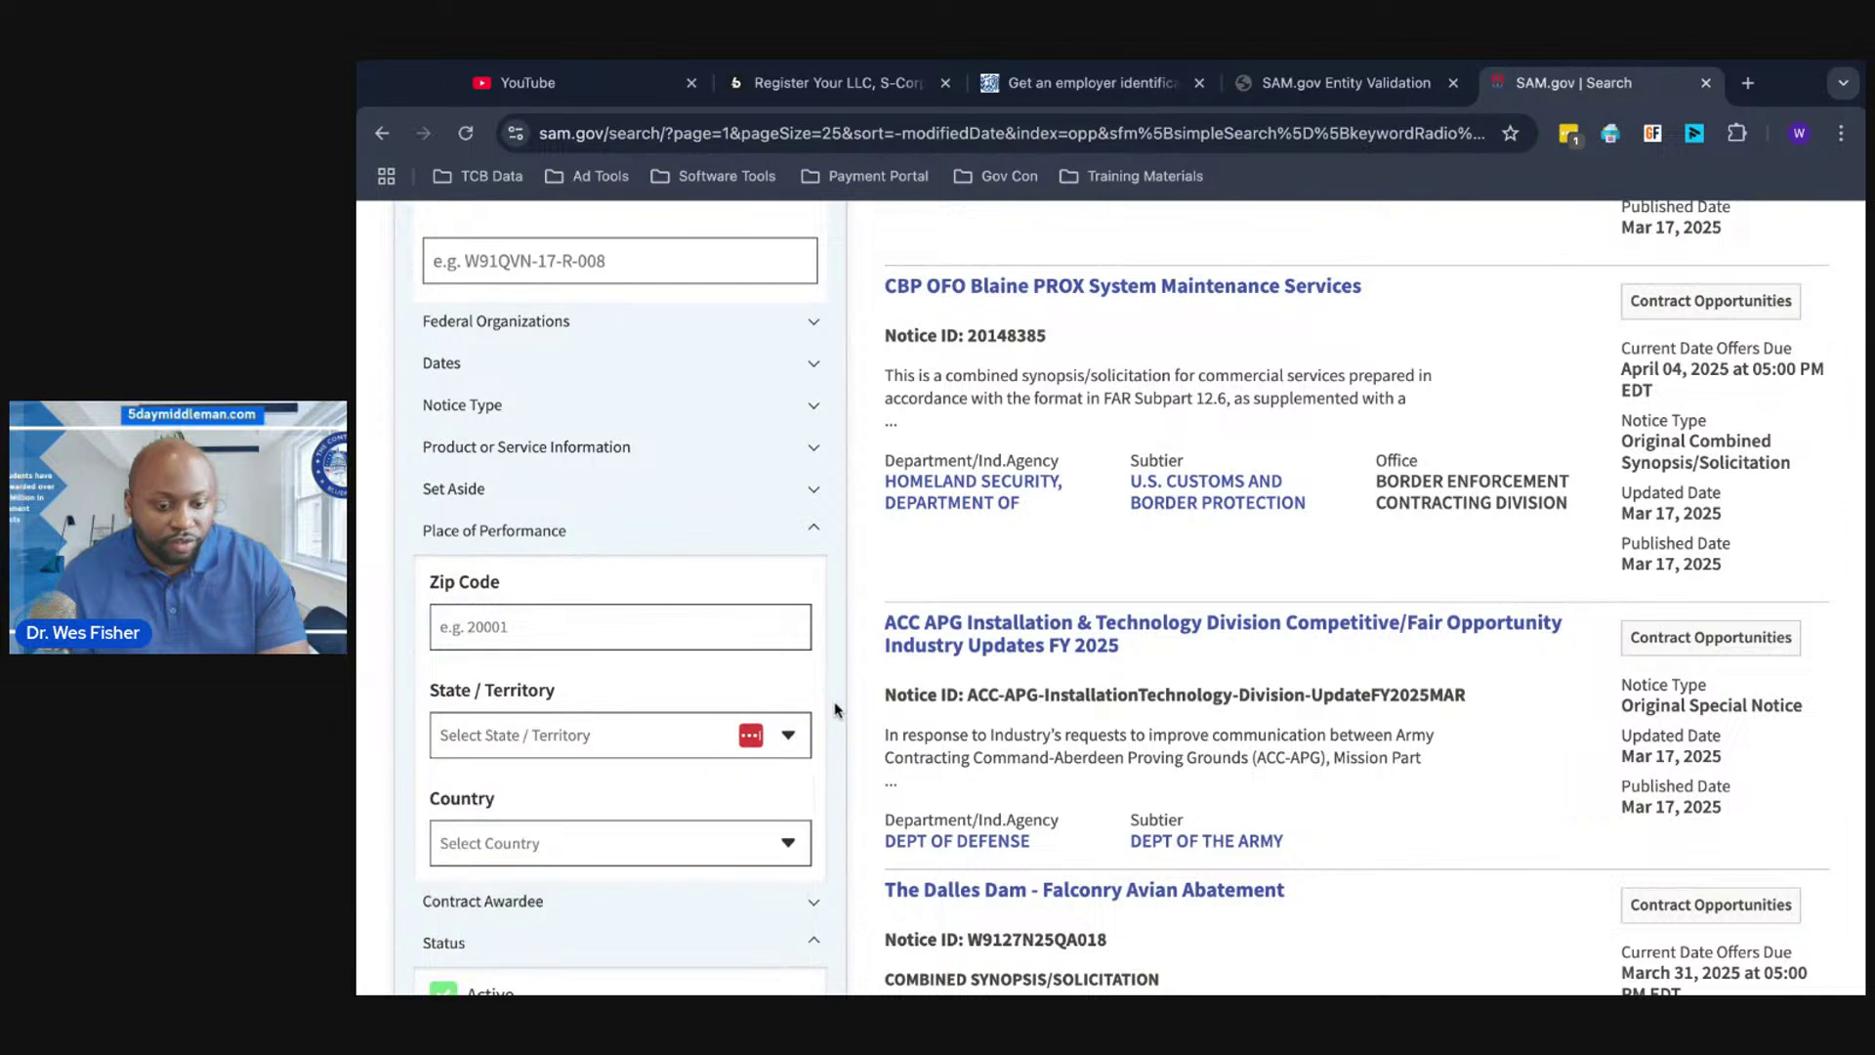
left_click(790, 746)
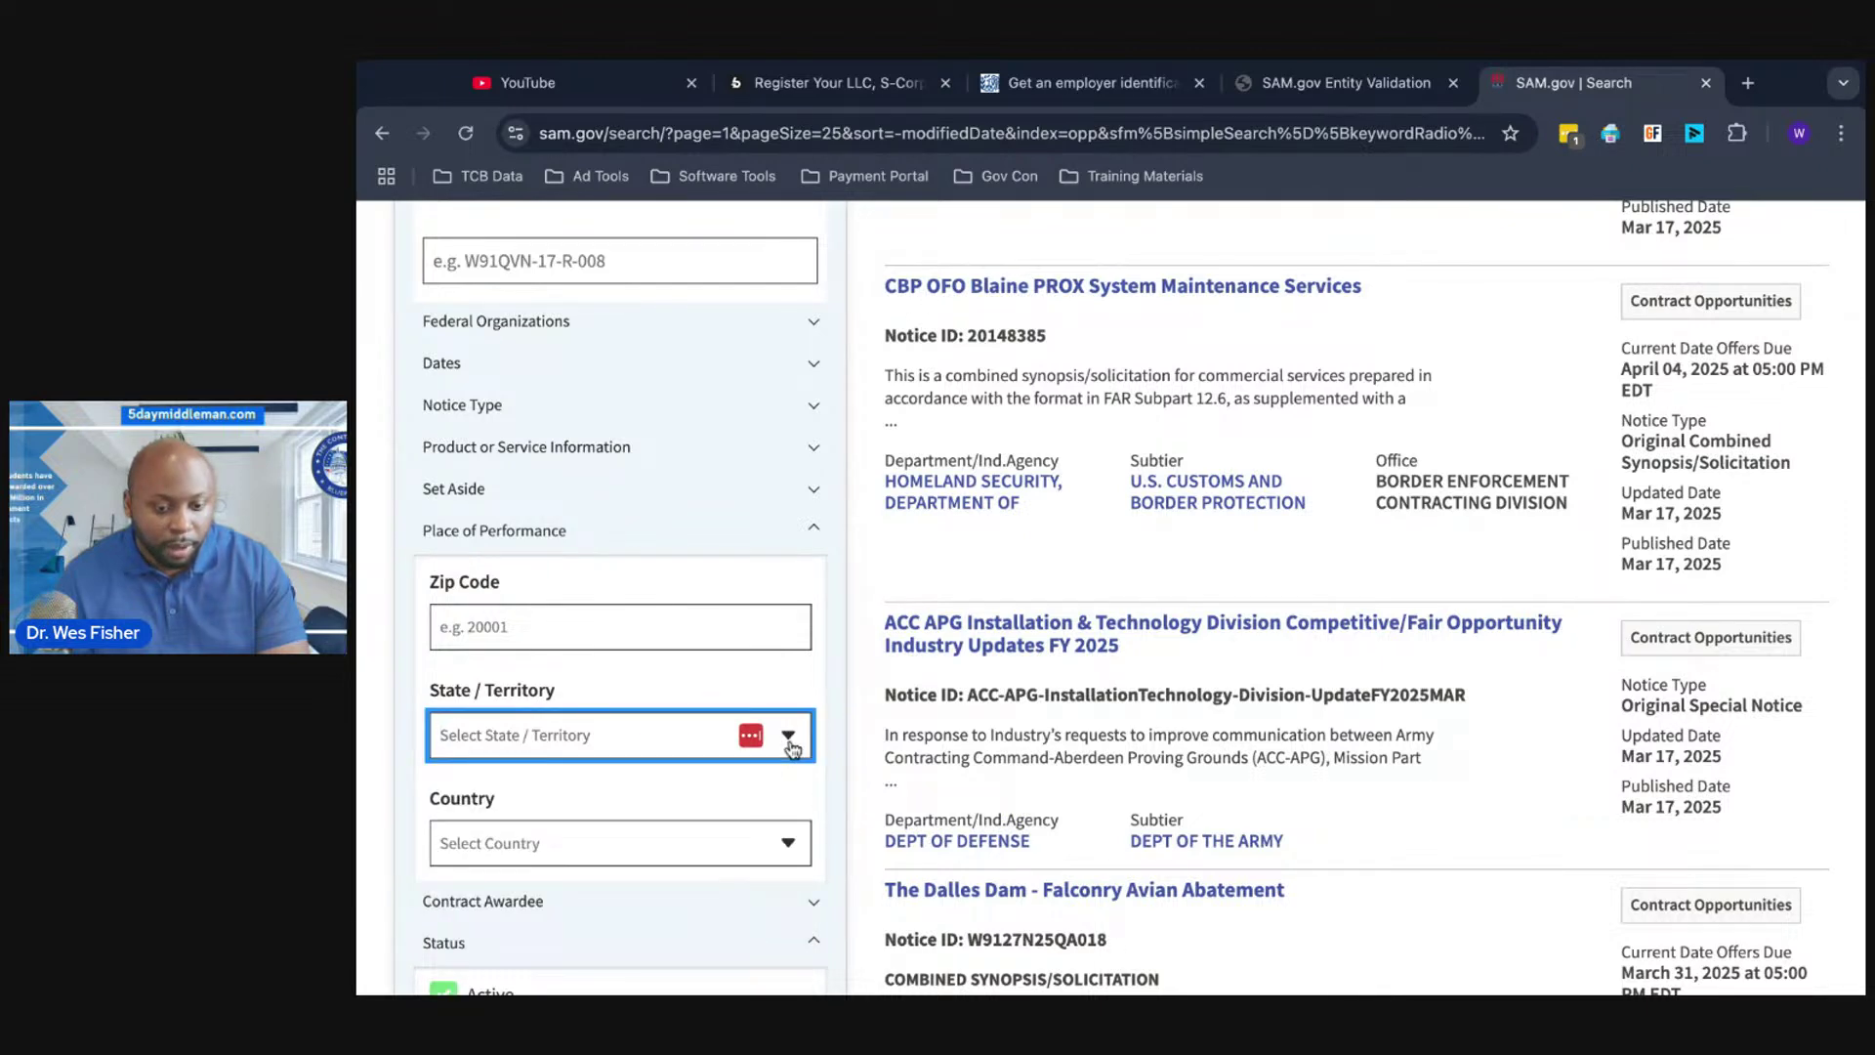
left_click(790, 742)
scroll(606, 791, "down", 6)
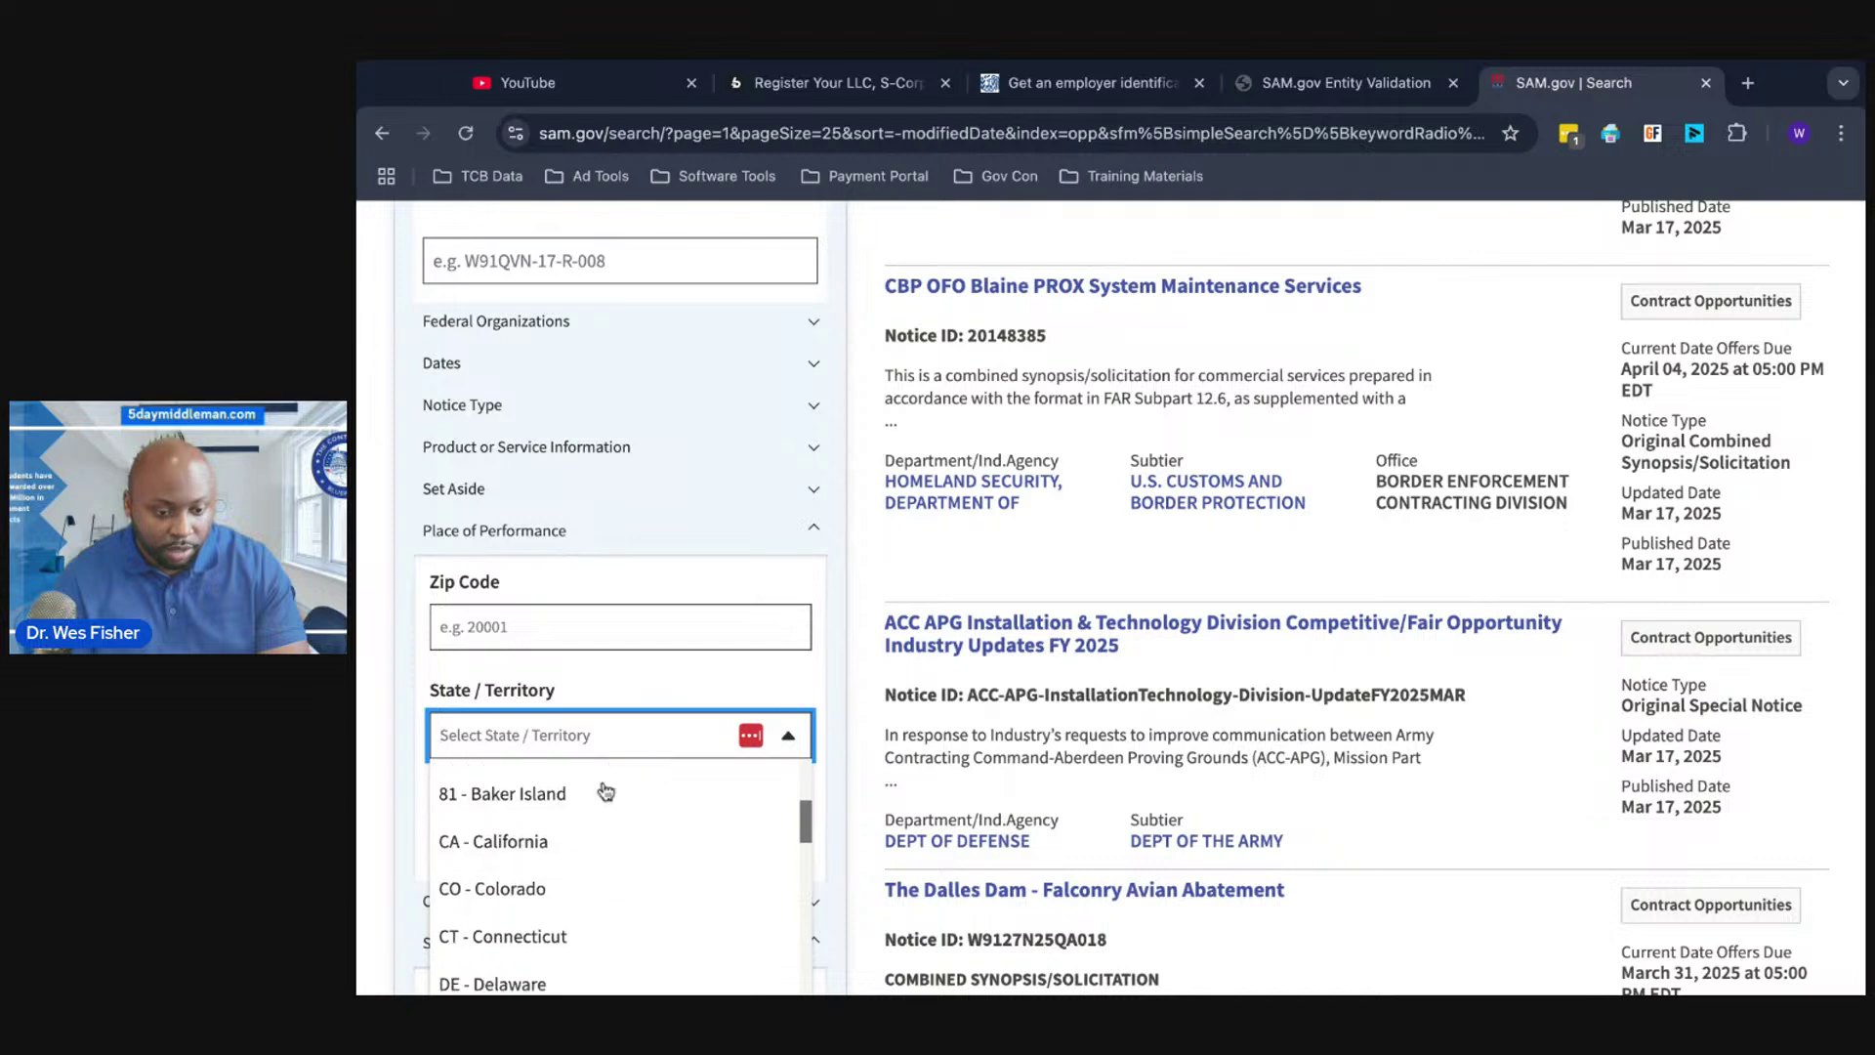
left_click(575, 891)
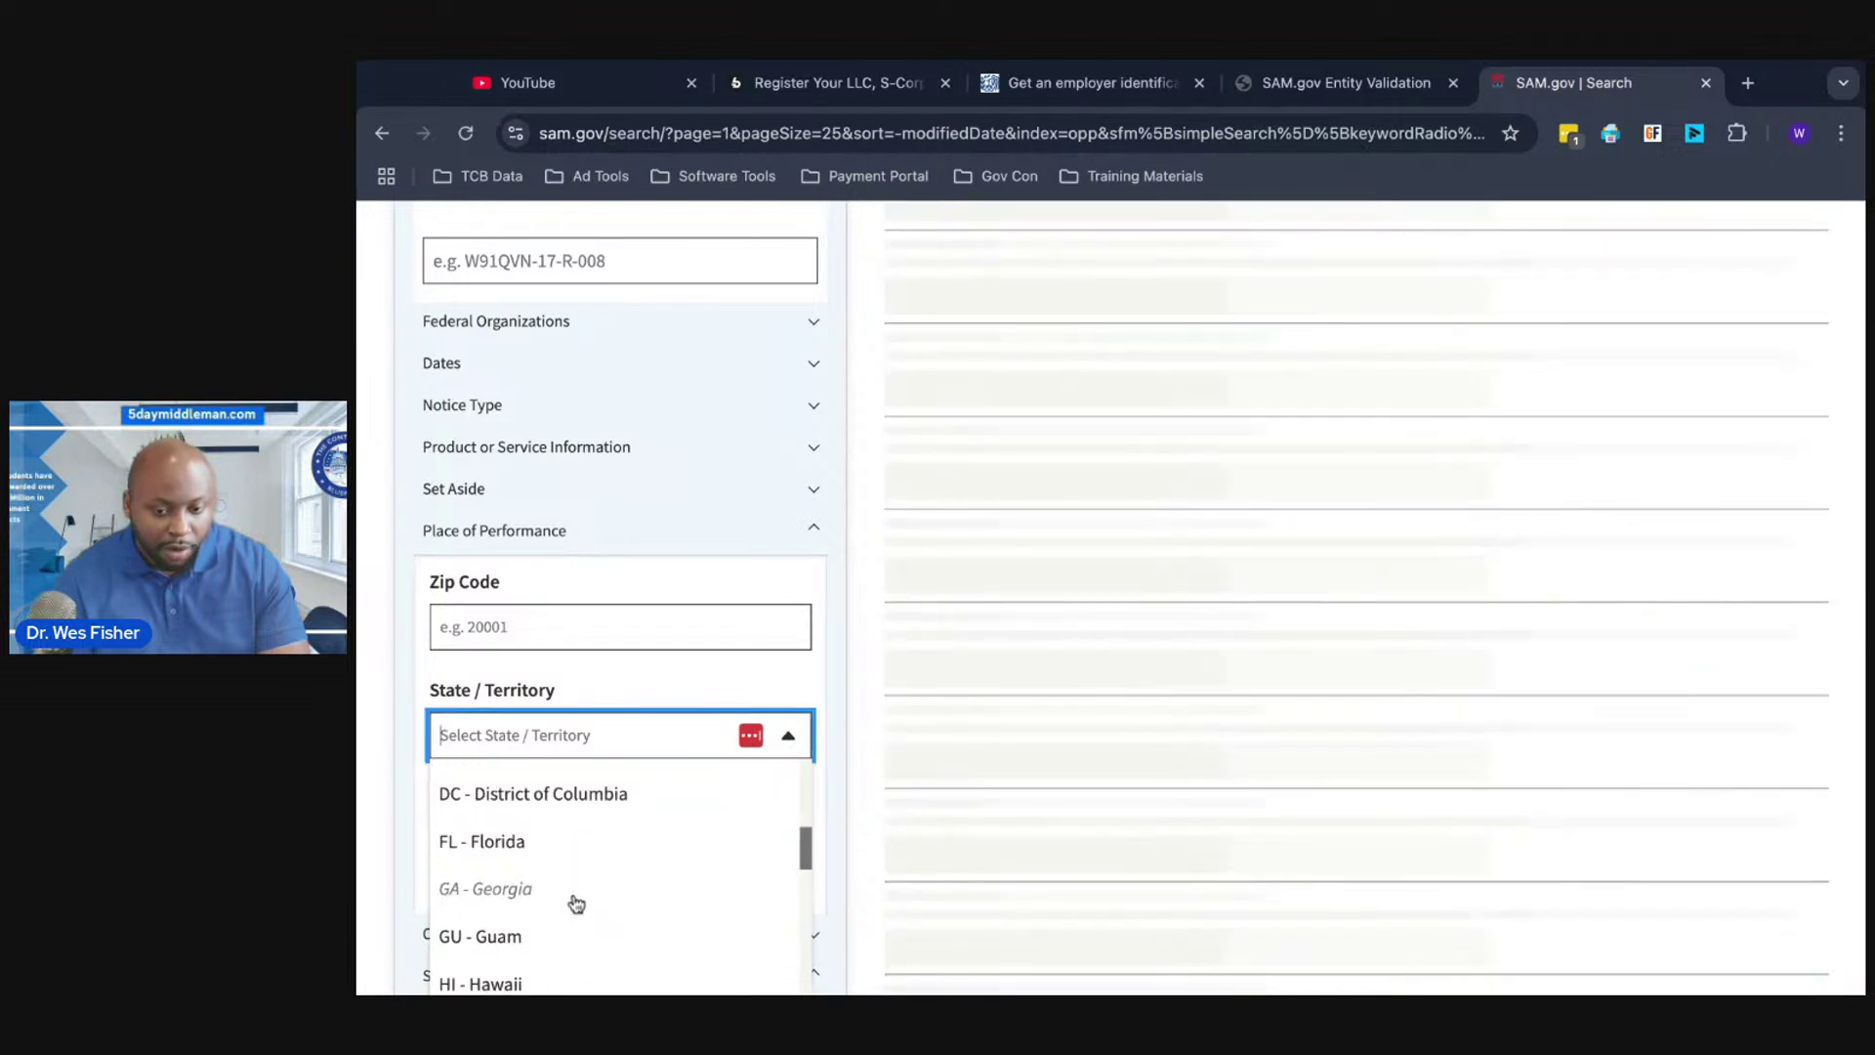
- Review the result count and first listings for Georgia, and return to the SAM.gov homepage
scroll(1086, 622, "up", 4)
scroll(1087, 622, "up", 3)
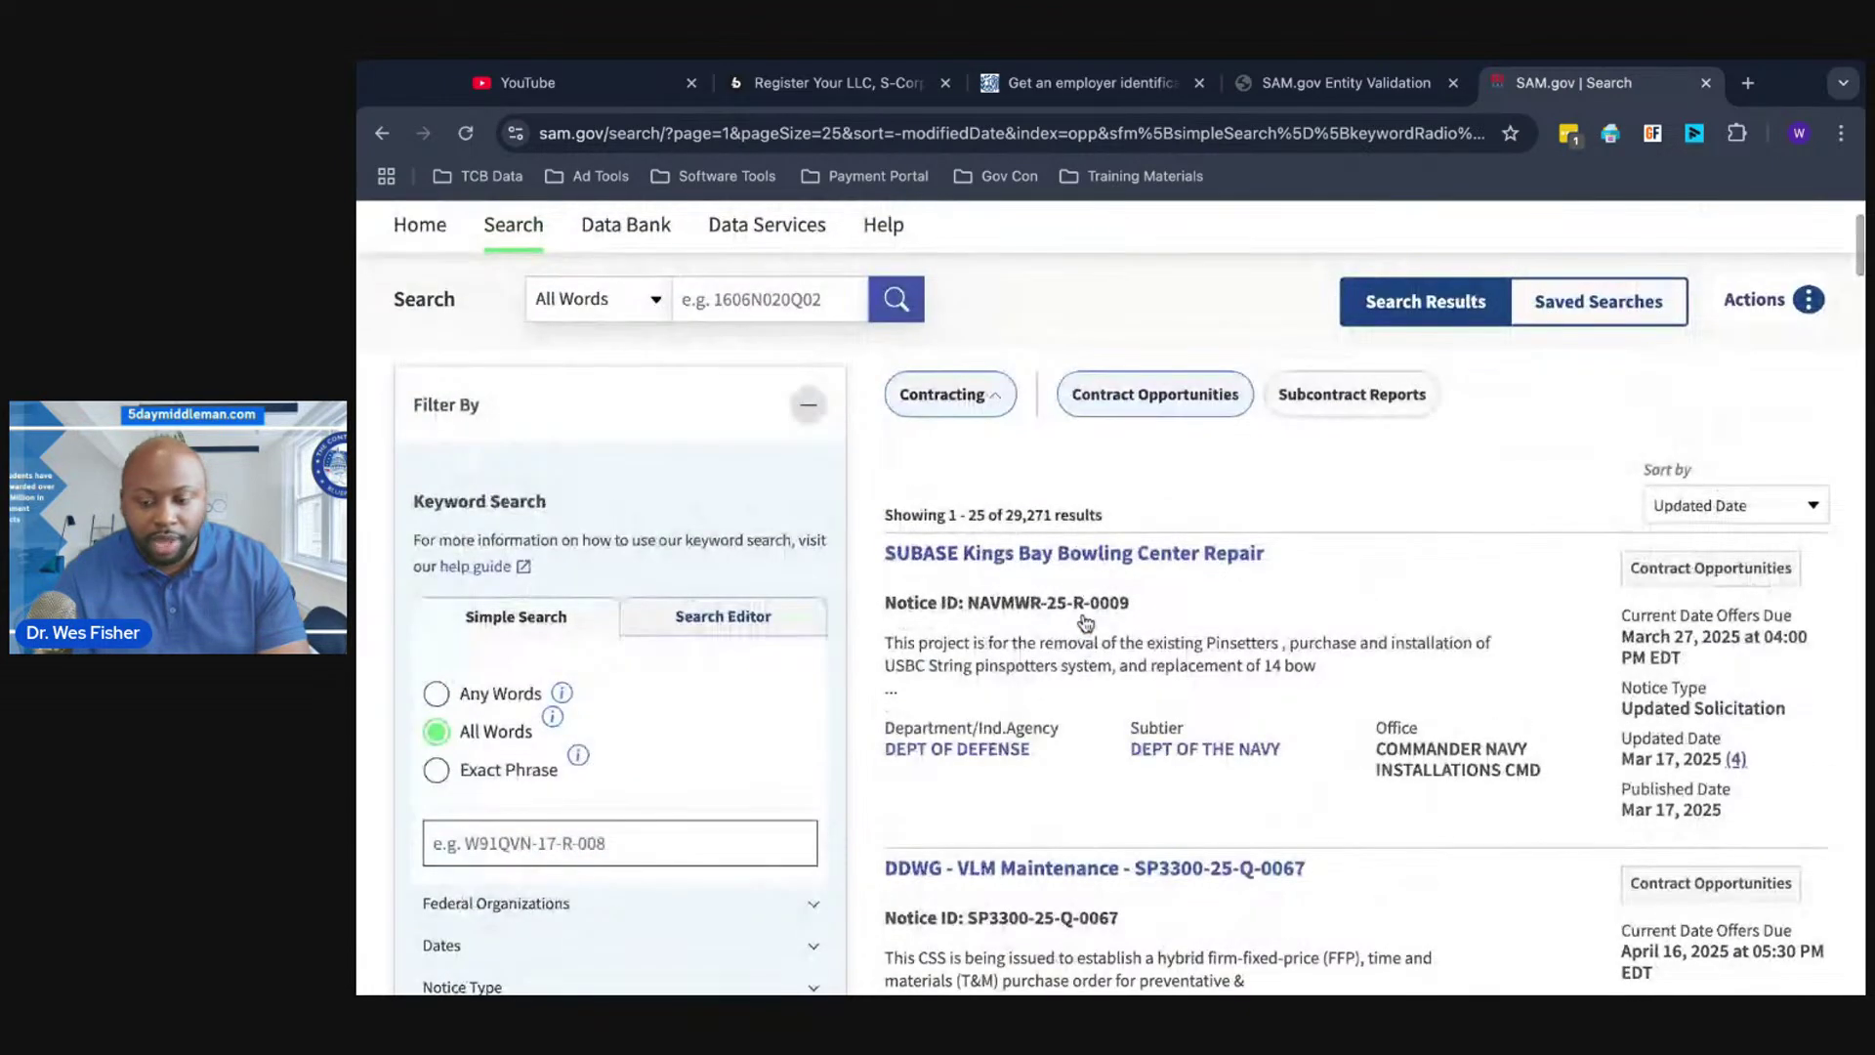
scroll(1086, 622, "up", 2)
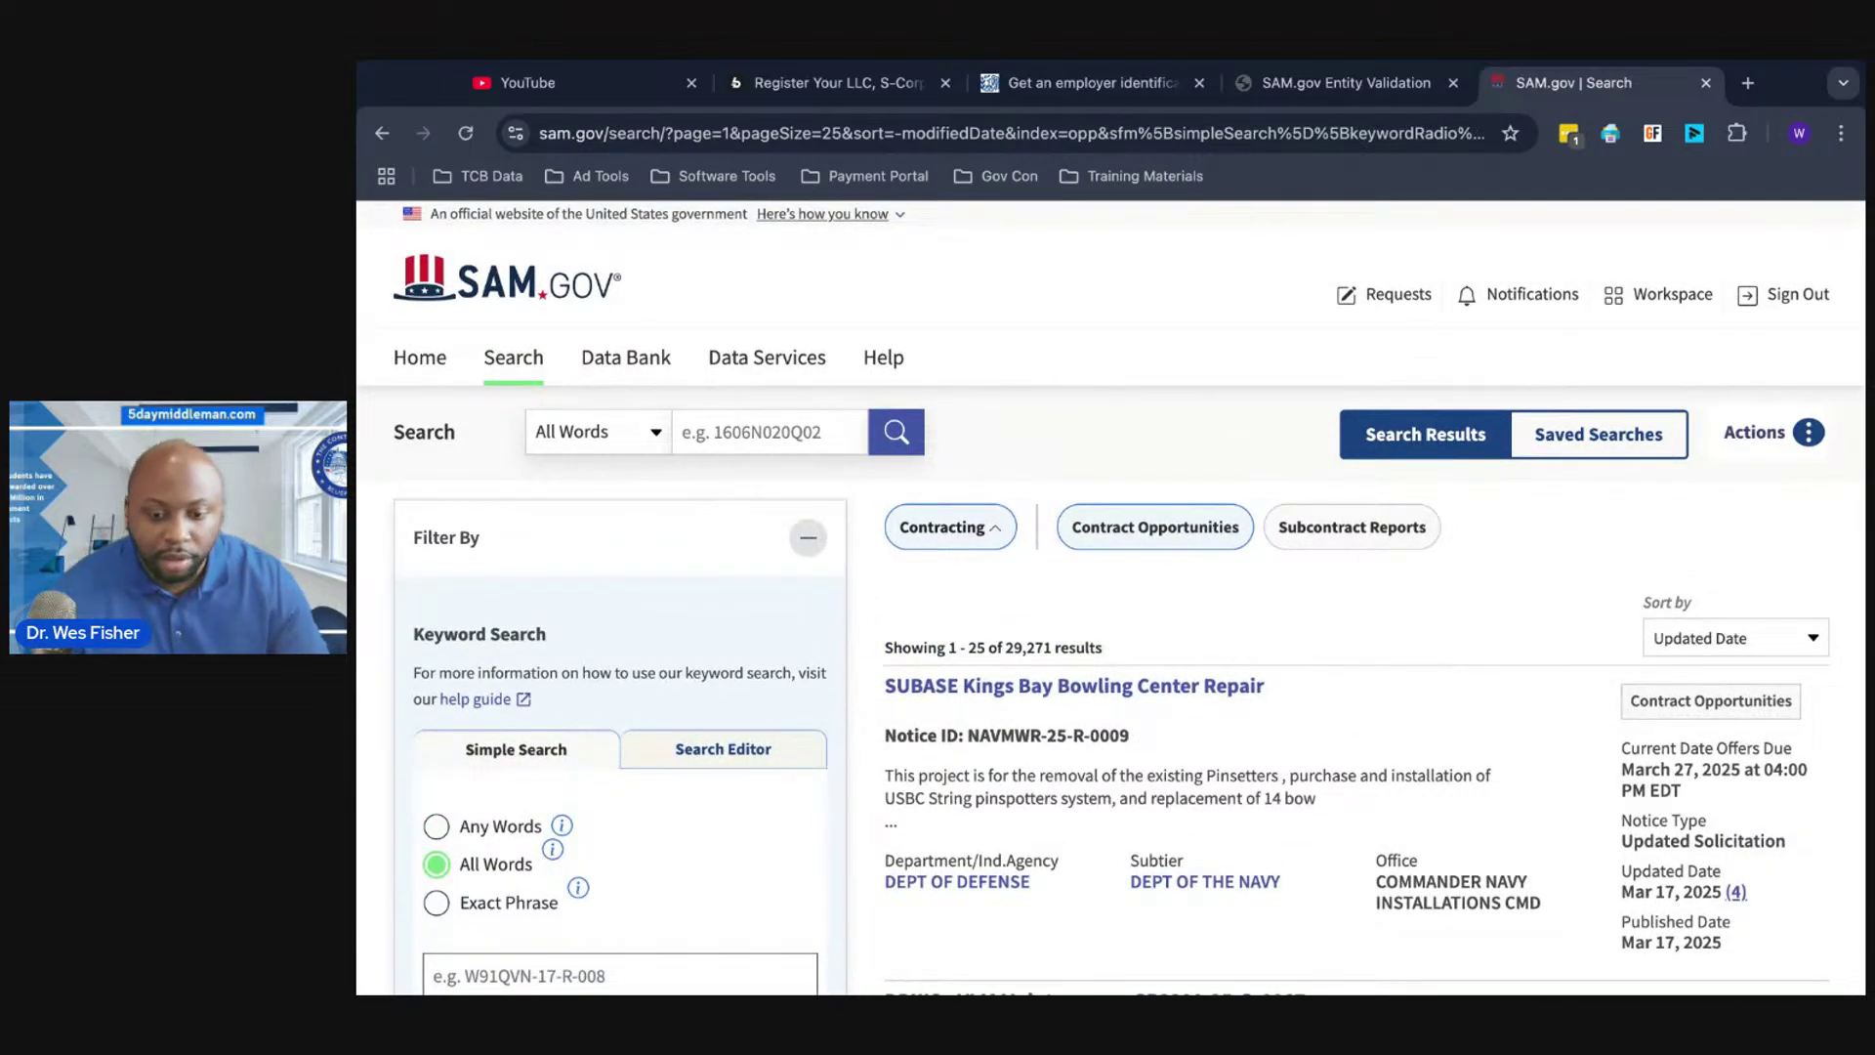
scroll(1112, 598, "down", 1)
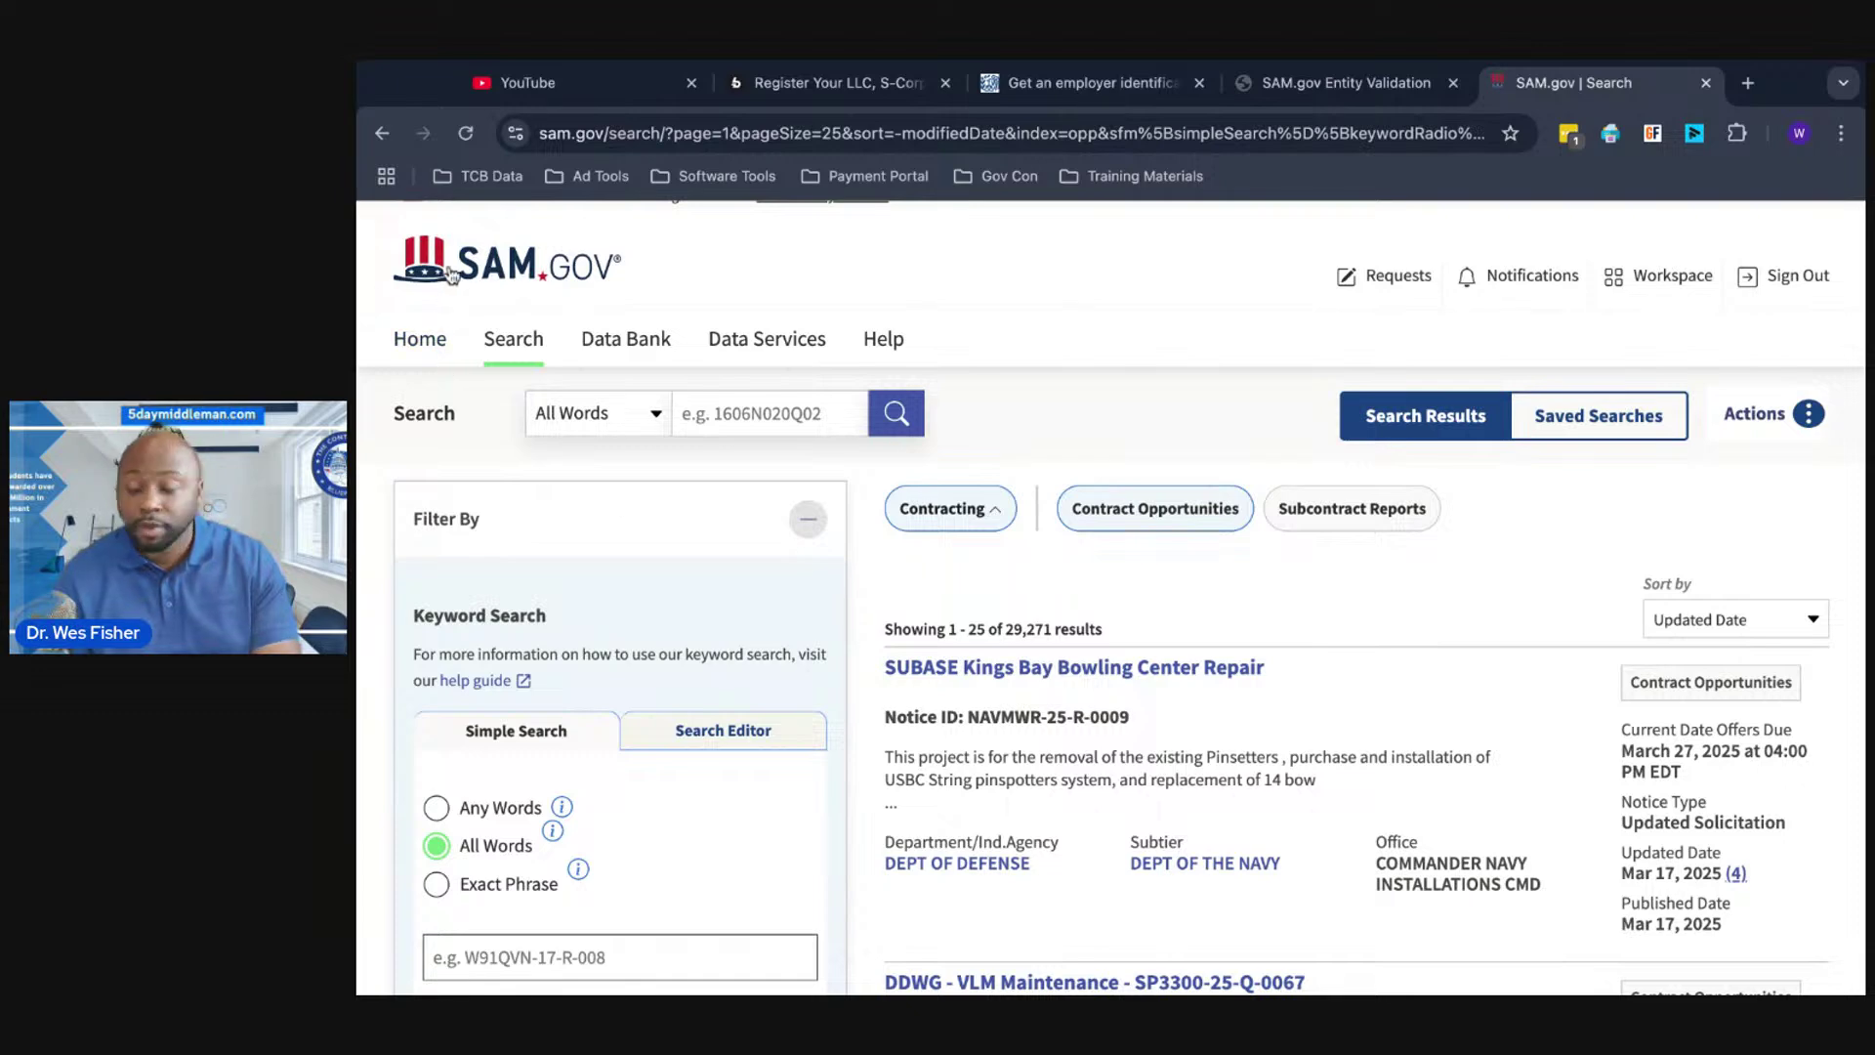
left_click(488, 266)
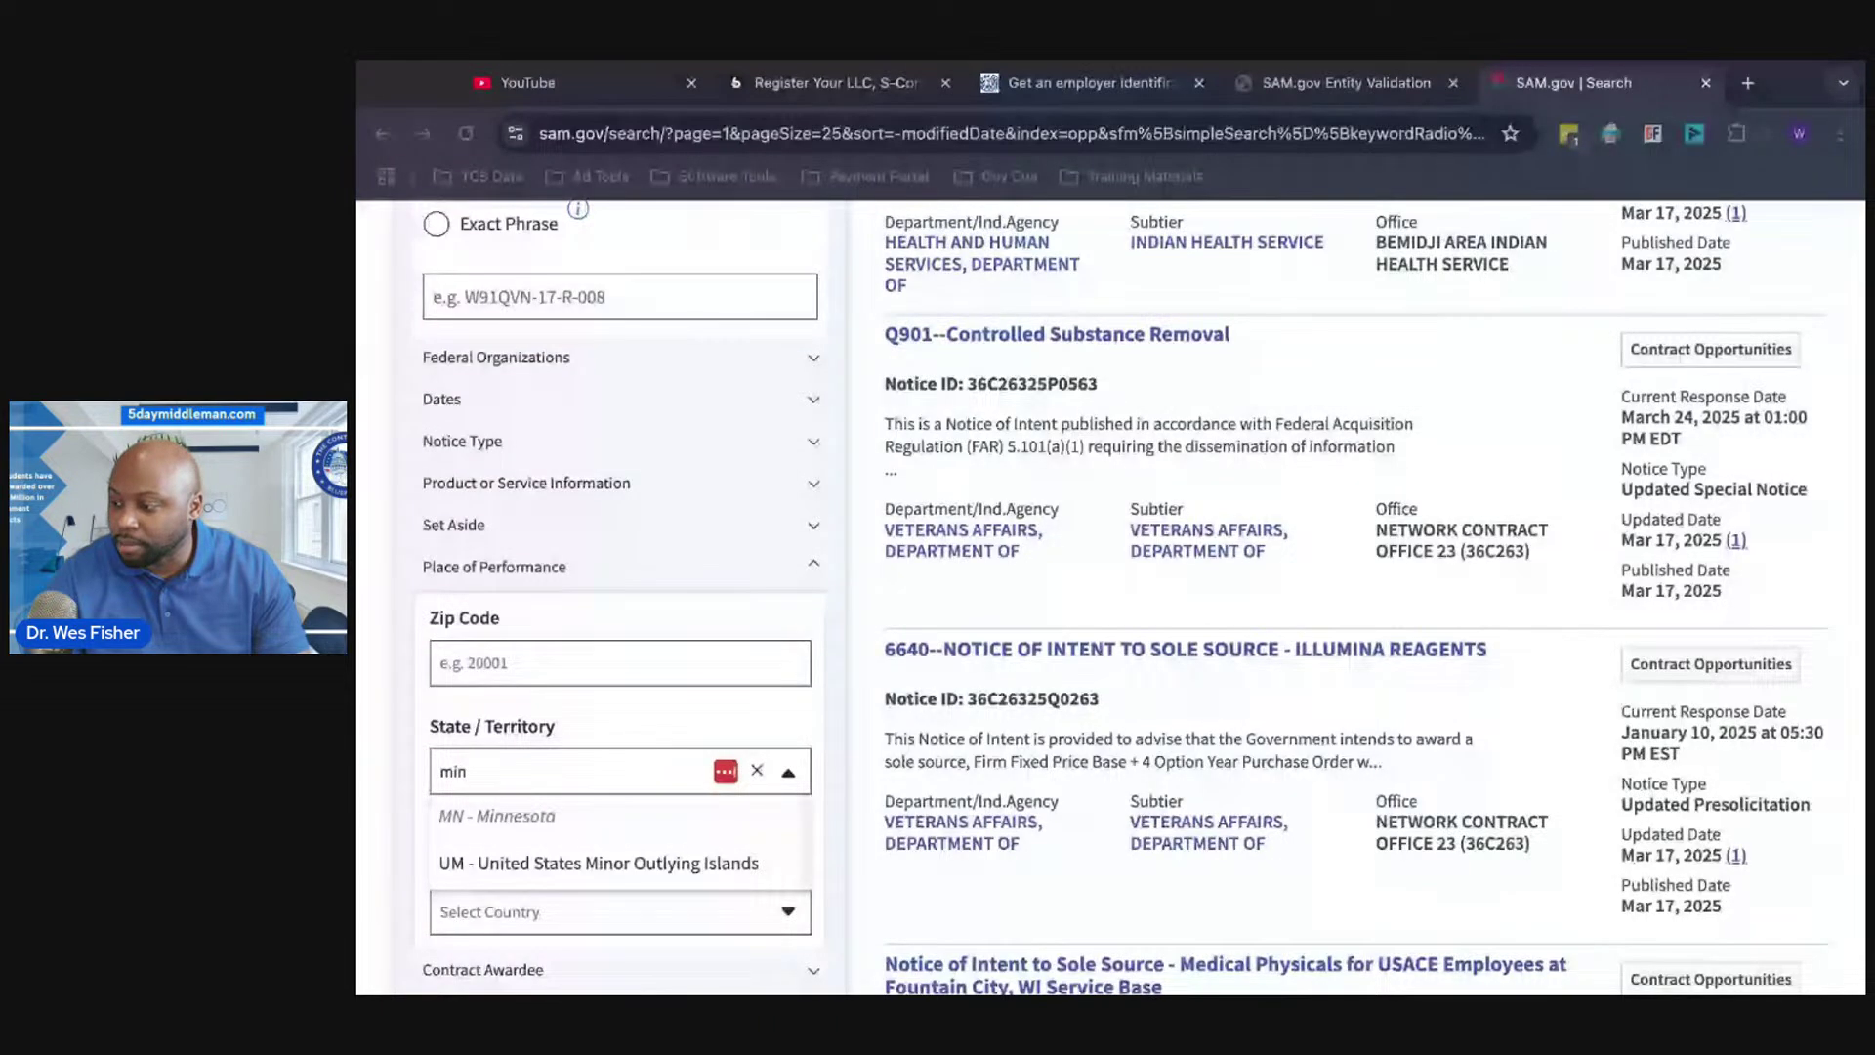
- Examine the Minnesota contract opportunities, their result count, and the Place of Performance and Status filters applied to them
scroll(1143, 771, "down", 1)
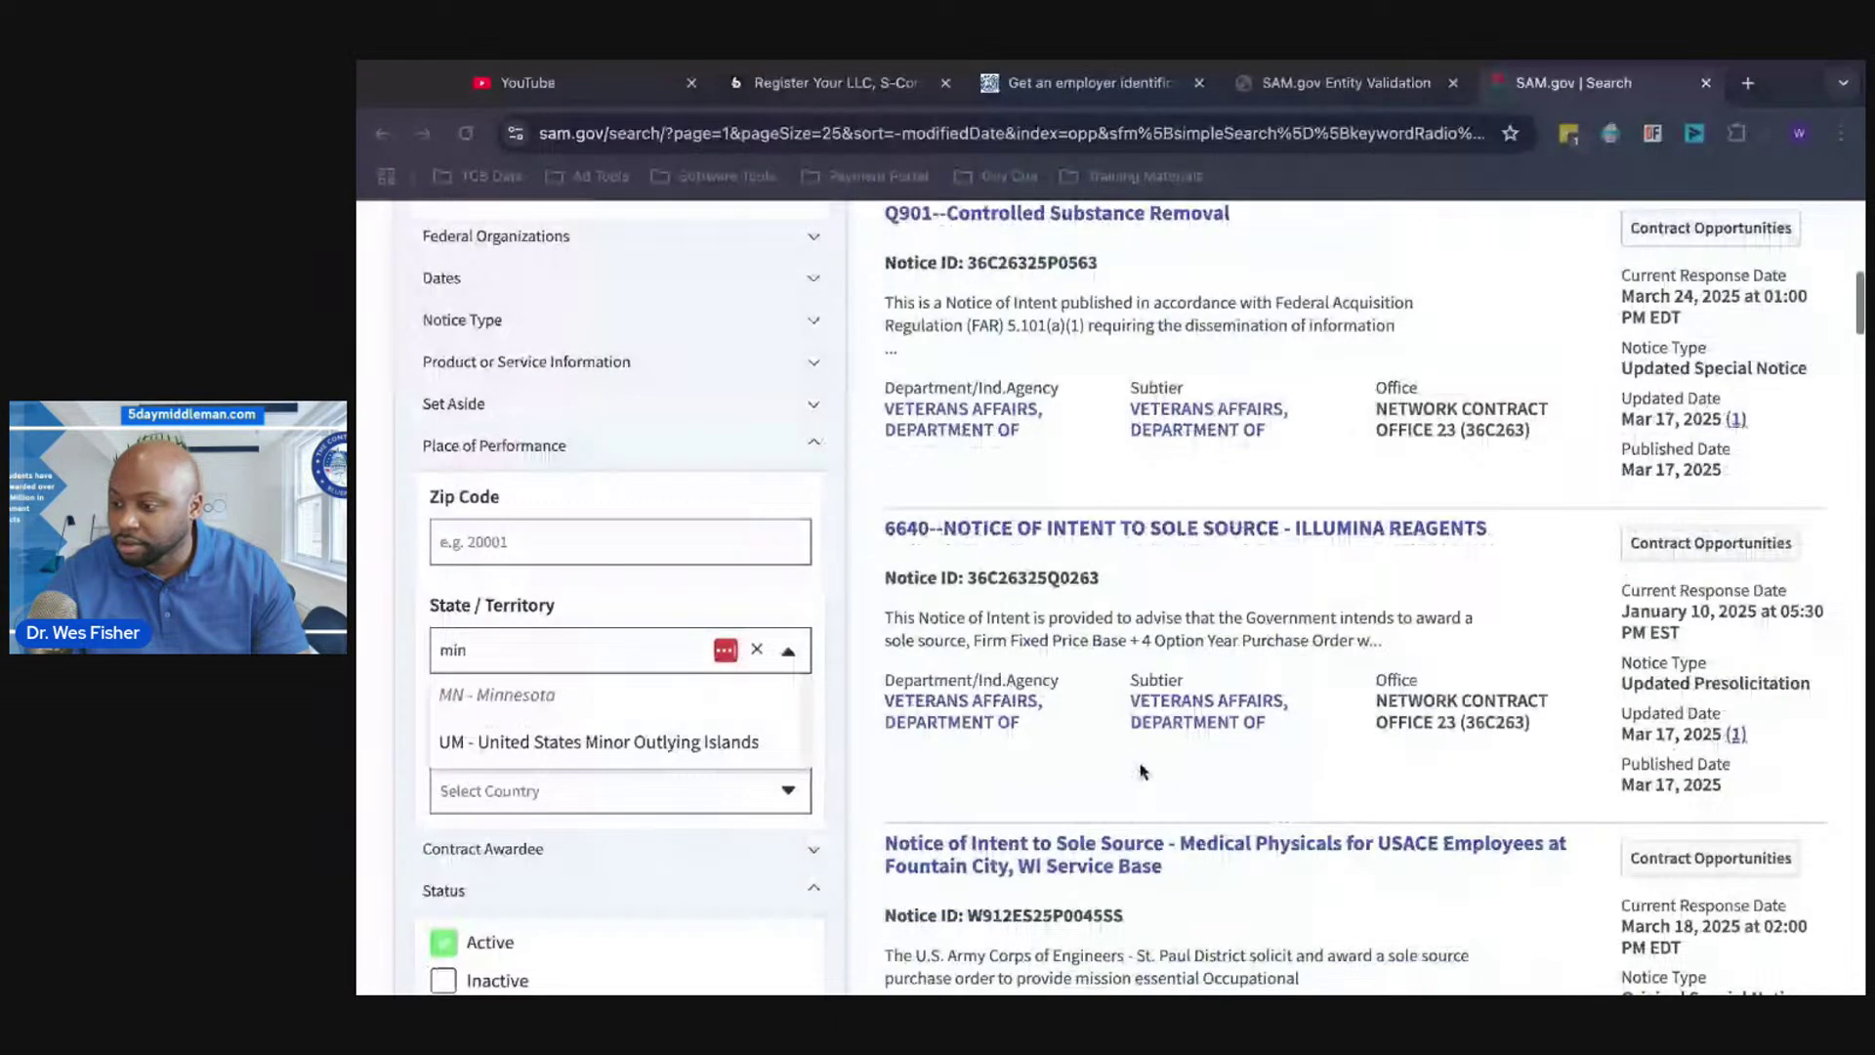
scroll(1143, 772, "up", 5)
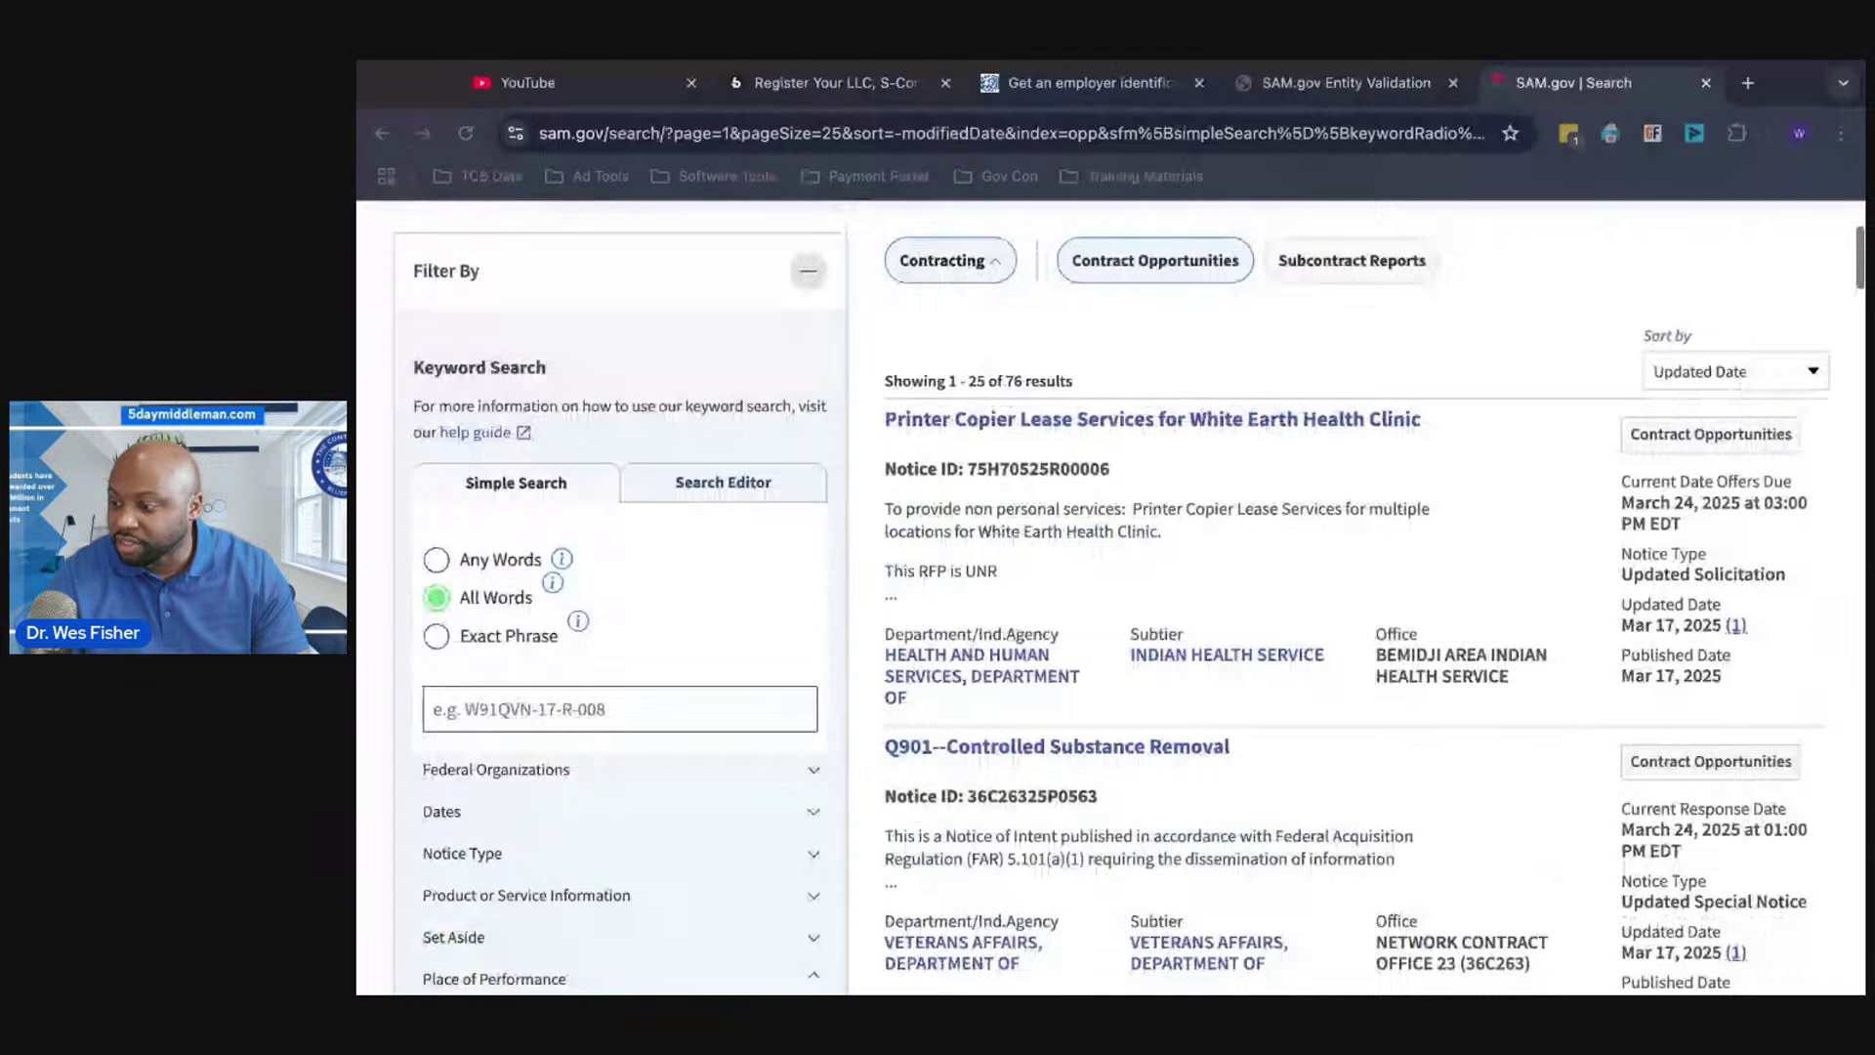
scroll(1129, 601, "up", 1)
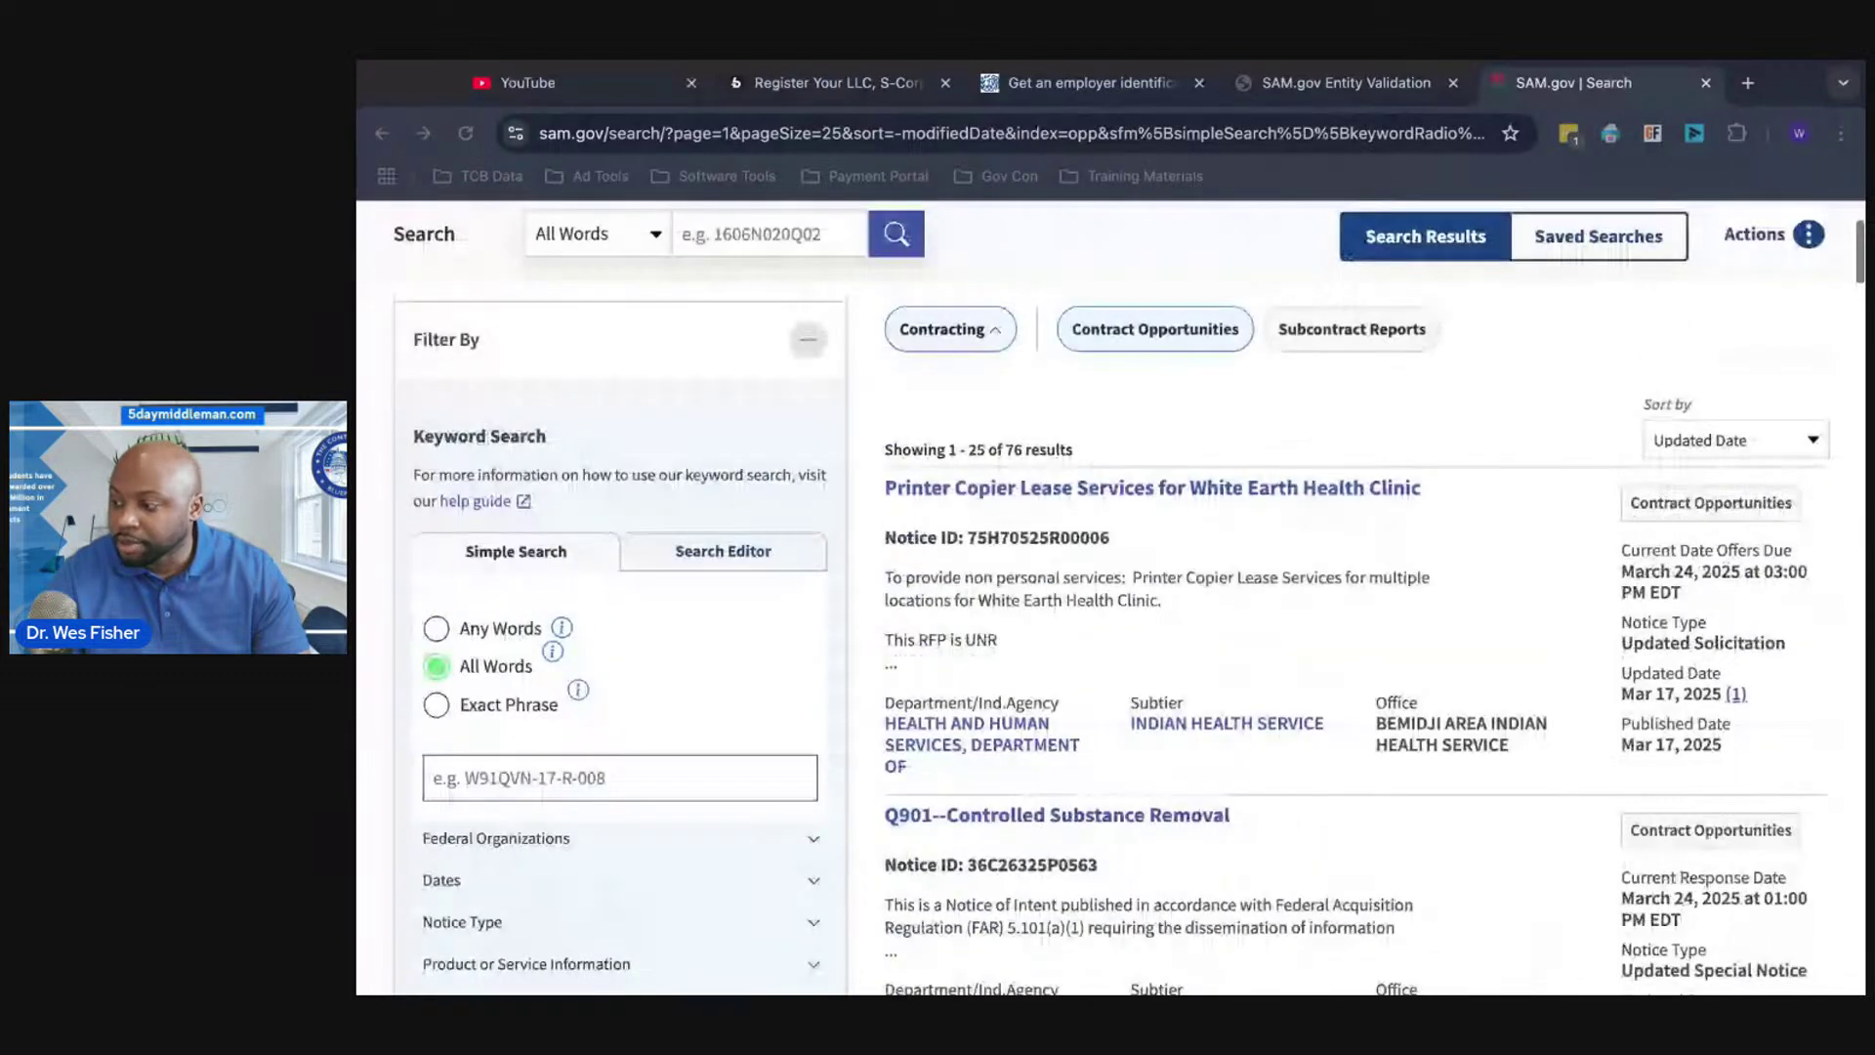
scroll(1129, 601, "down", 1)
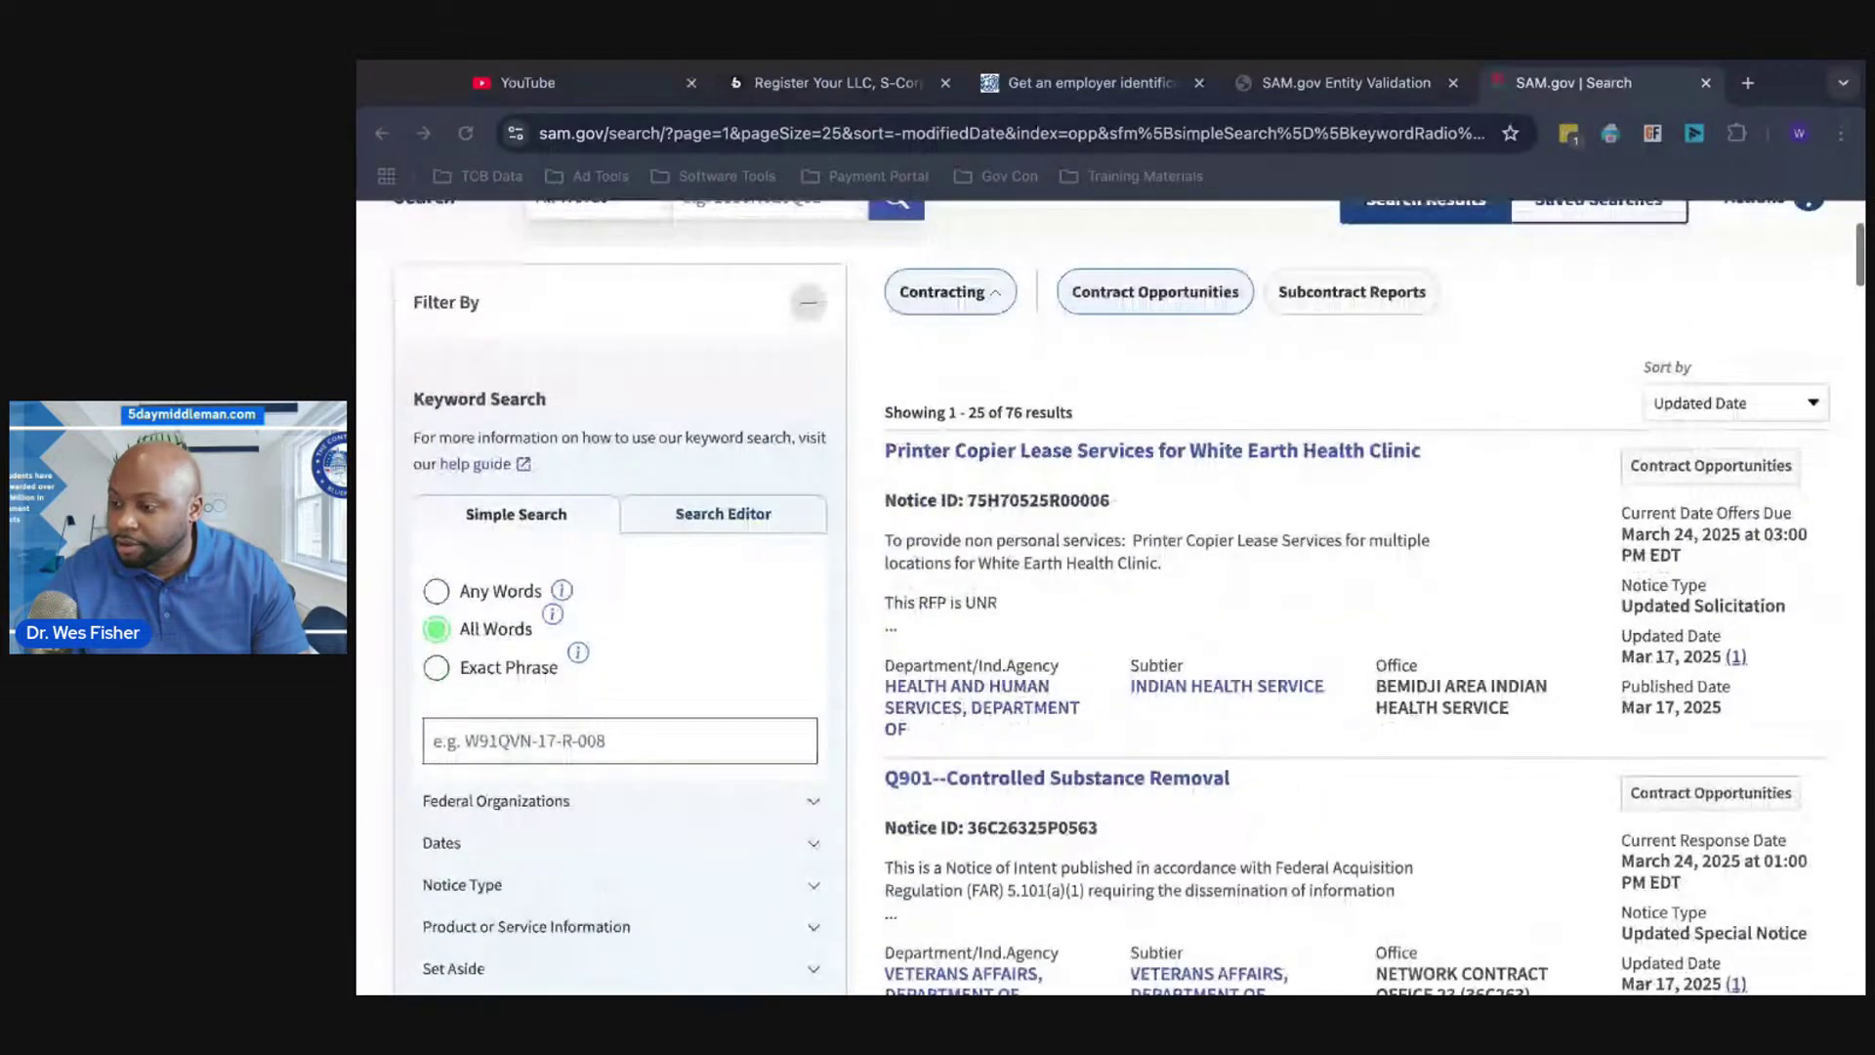
scroll(1110, 597, "down", 5)
scroll(1110, 598, "down", 1)
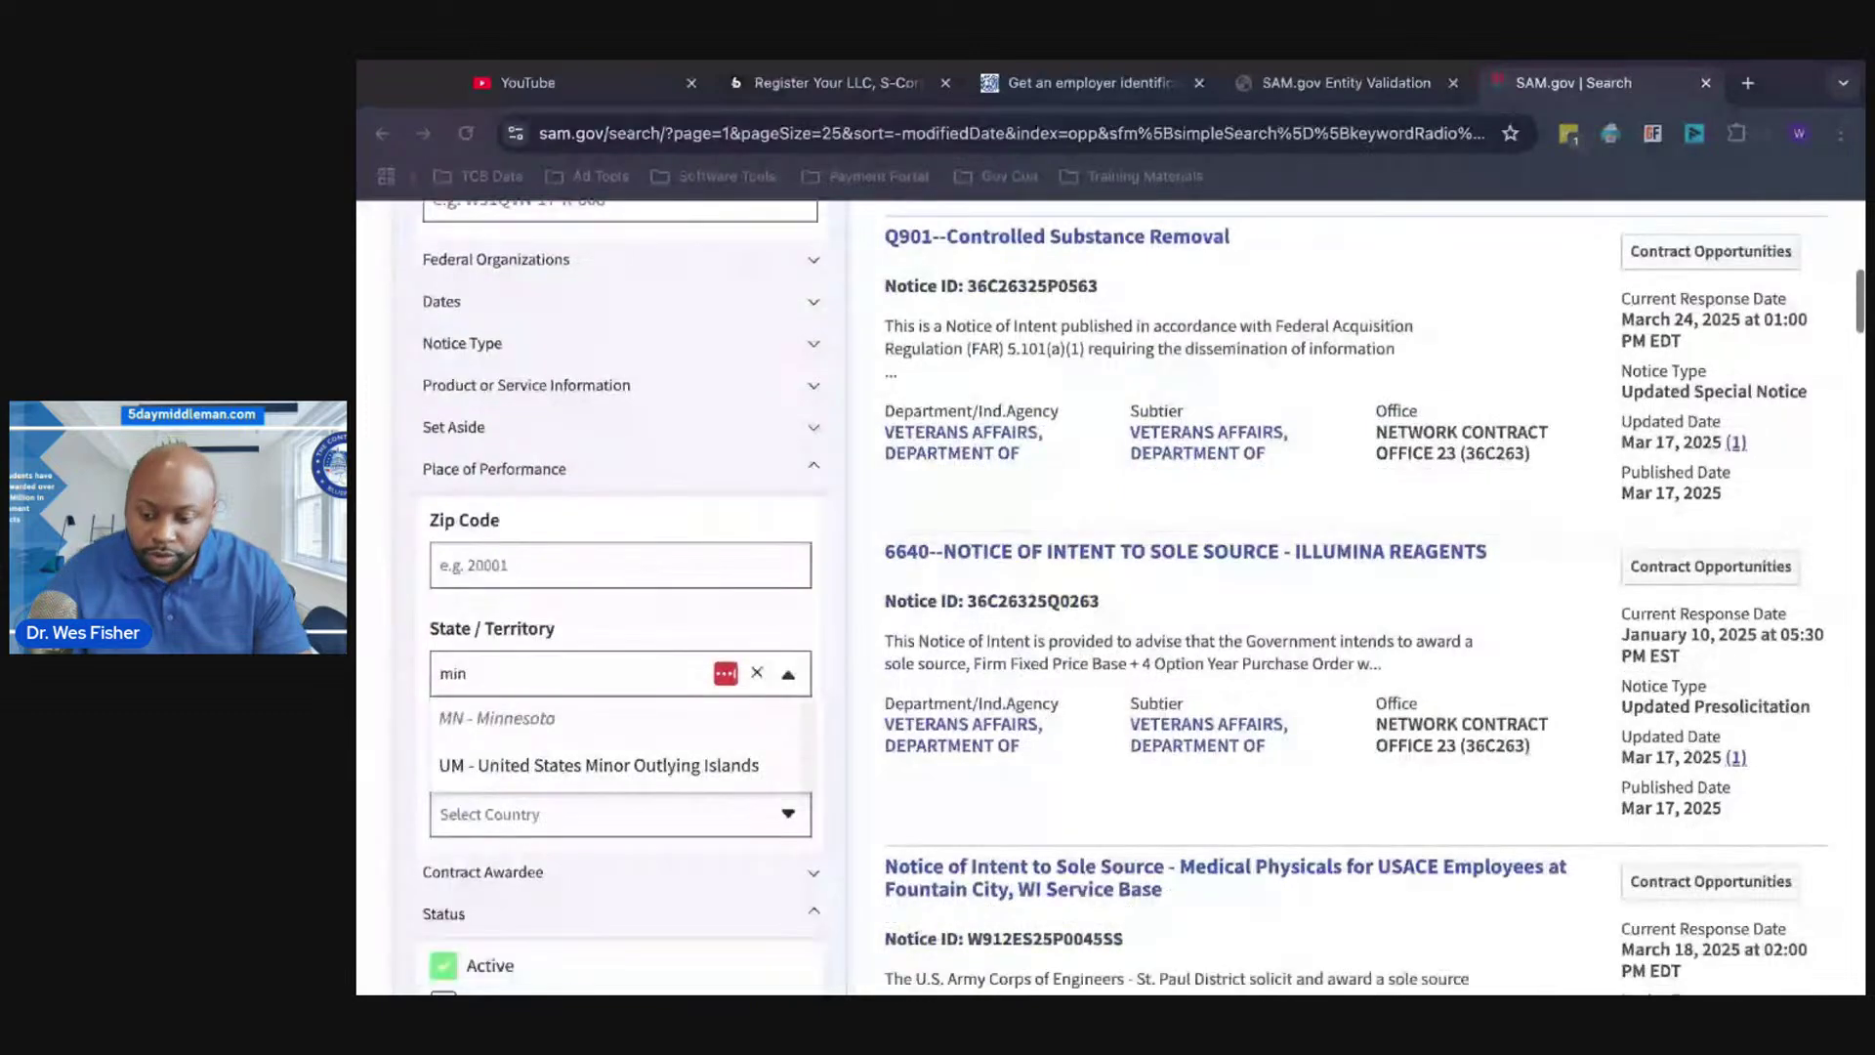
scroll(700, 443, "up", 8)
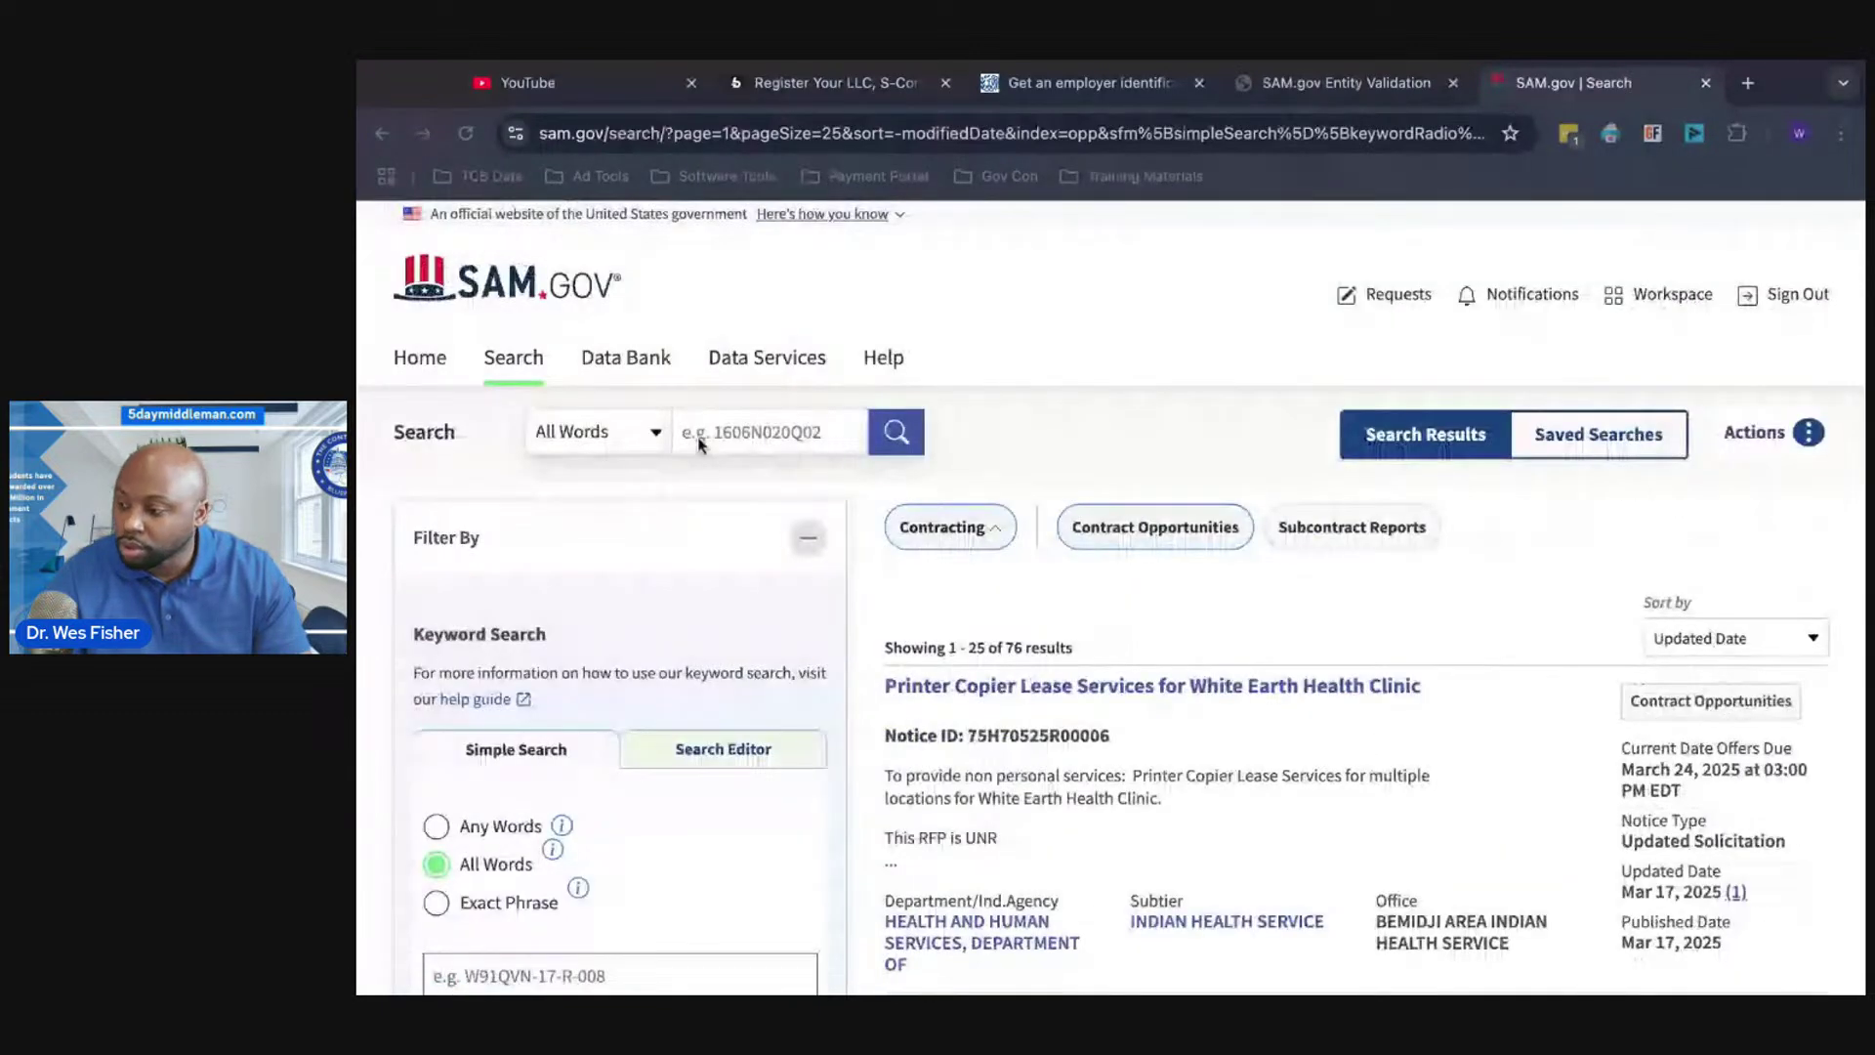
scroll(752, 446, "down", 1)
scroll(807, 449, "down", 1)
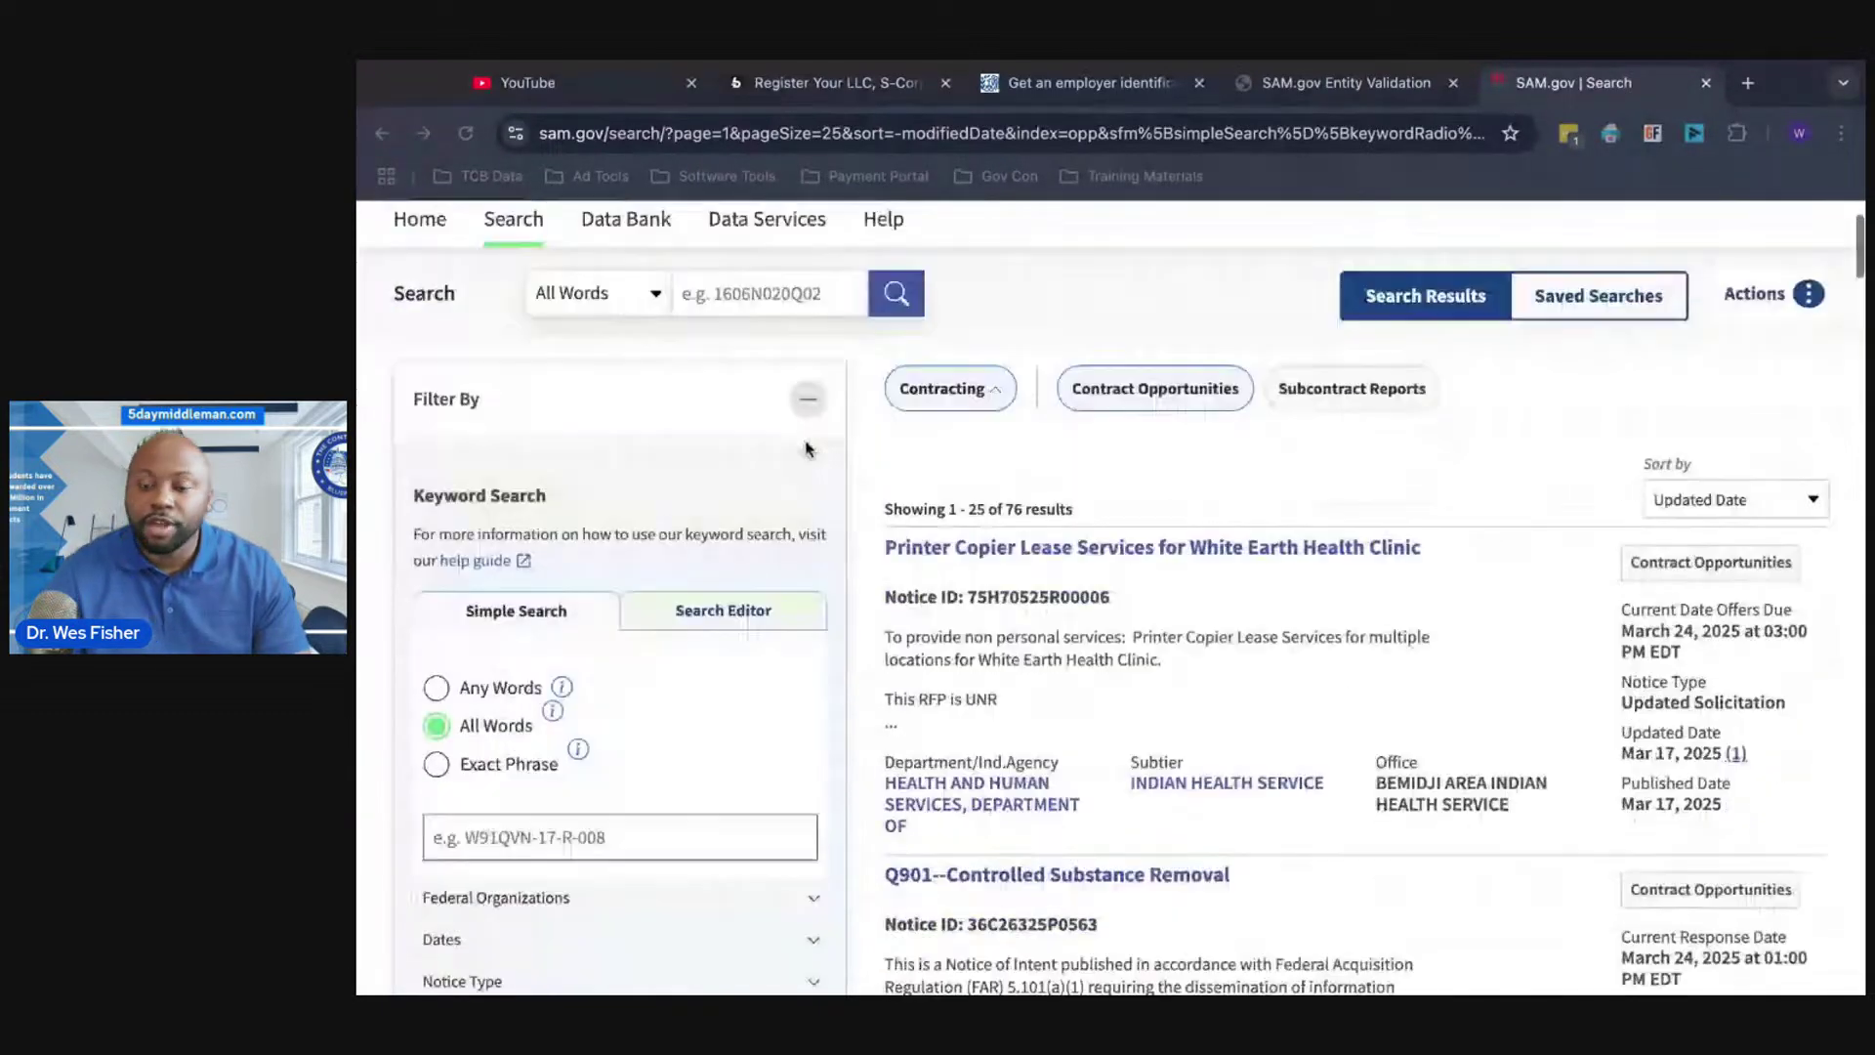
scroll(807, 449, "down", 2)
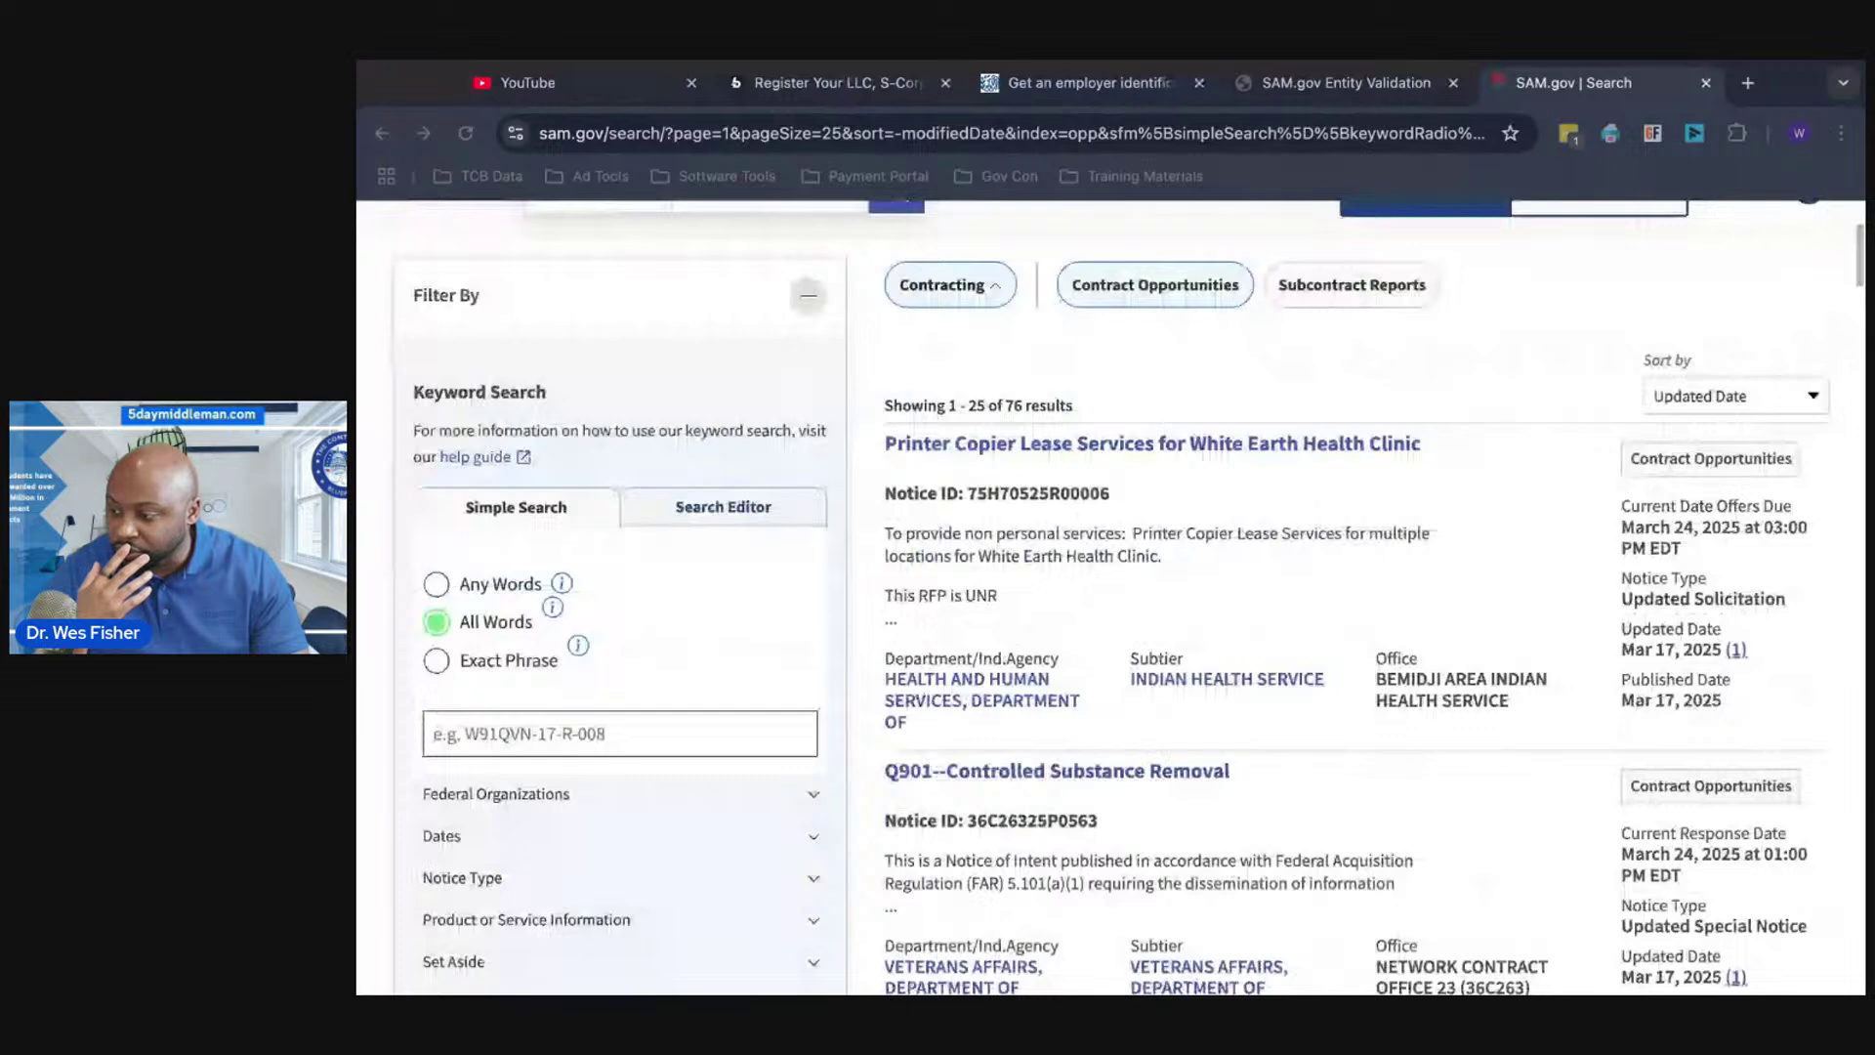
scroll(1001, 681, "down", 1)
scroll(1001, 681, "down", 5)
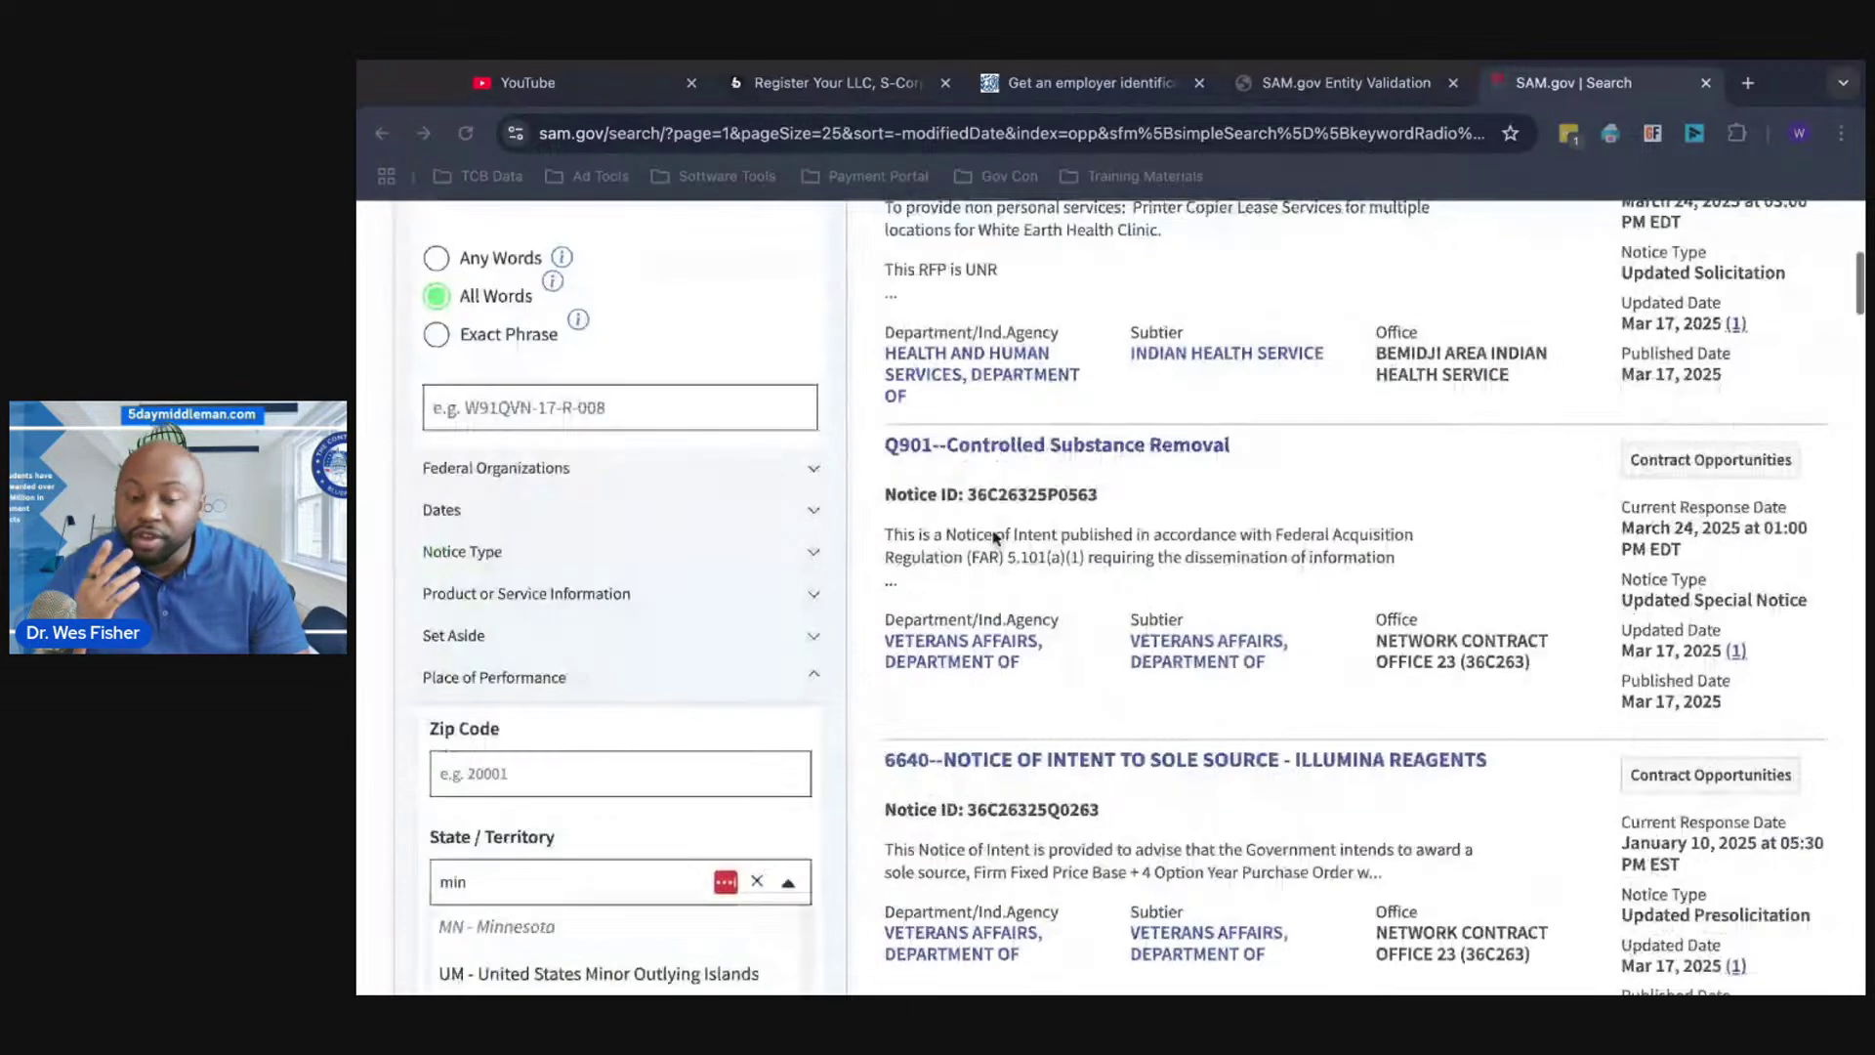
scroll(1012, 488, "down", 1)
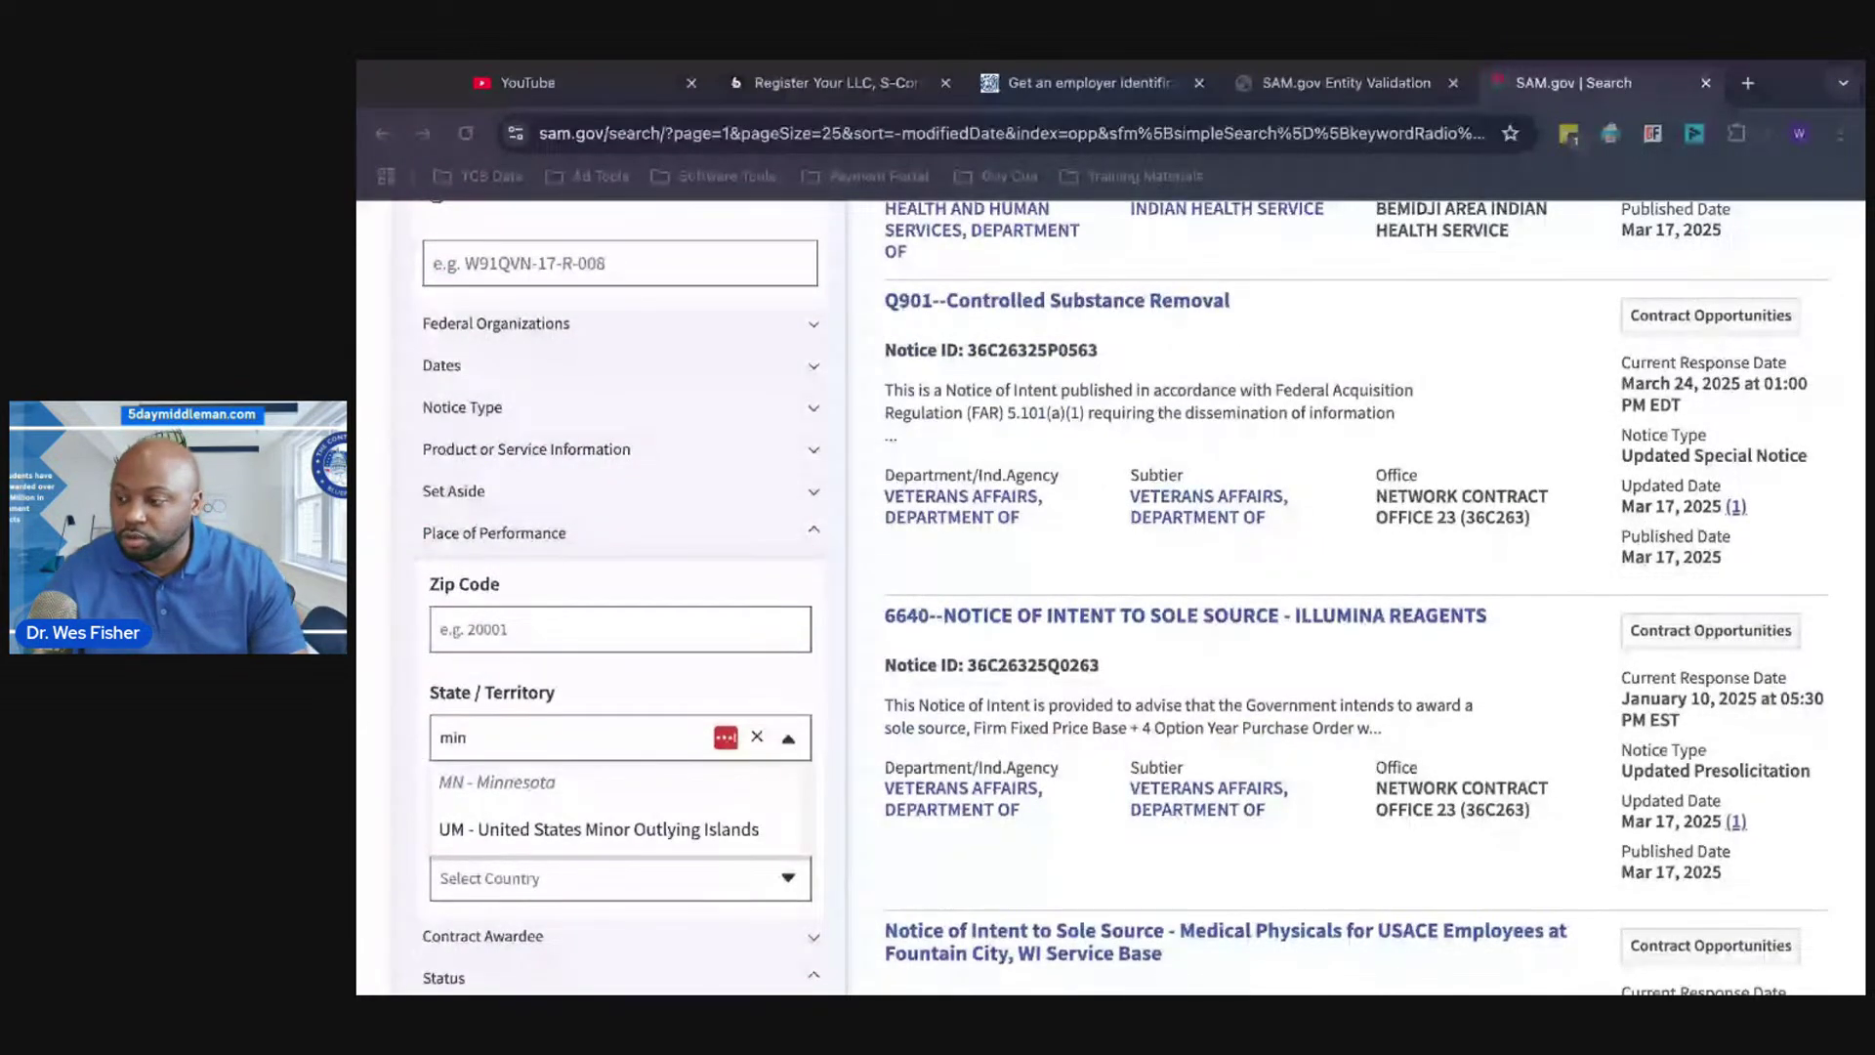
scroll(931, 531, "down", 3)
scroll(931, 530, "down", 2)
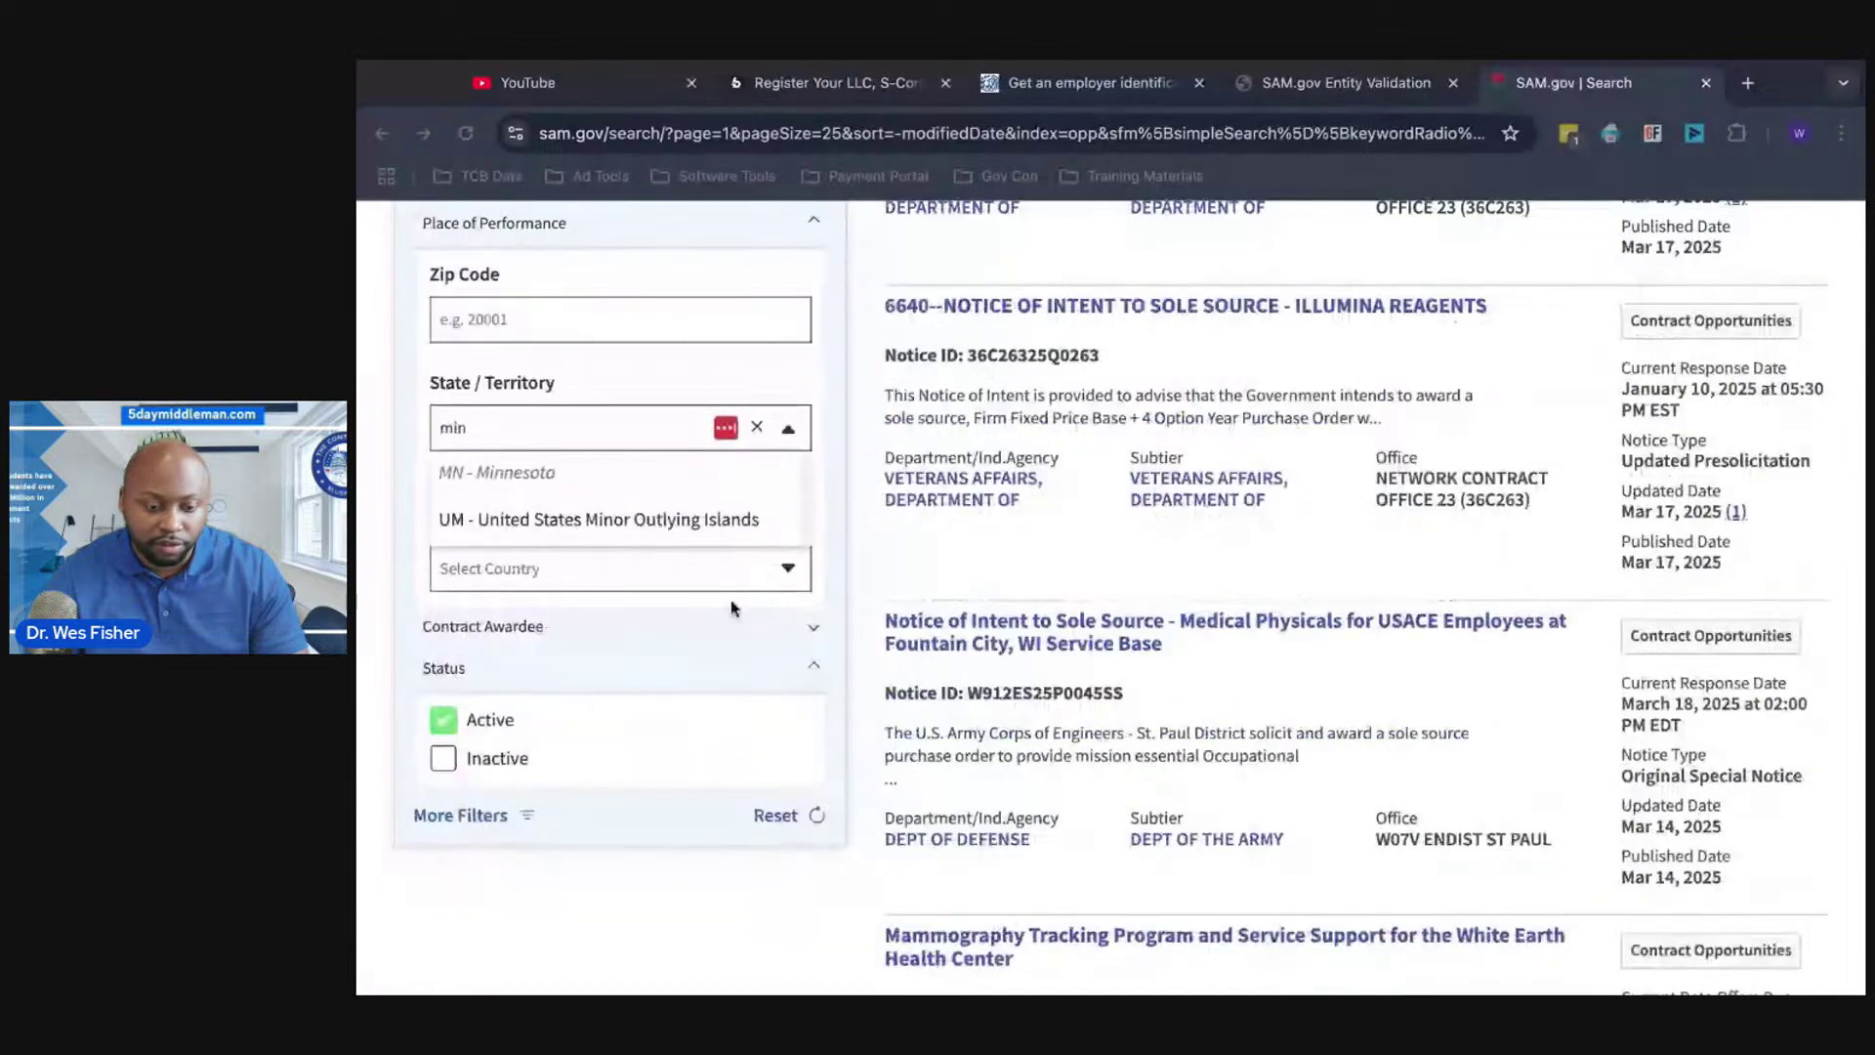